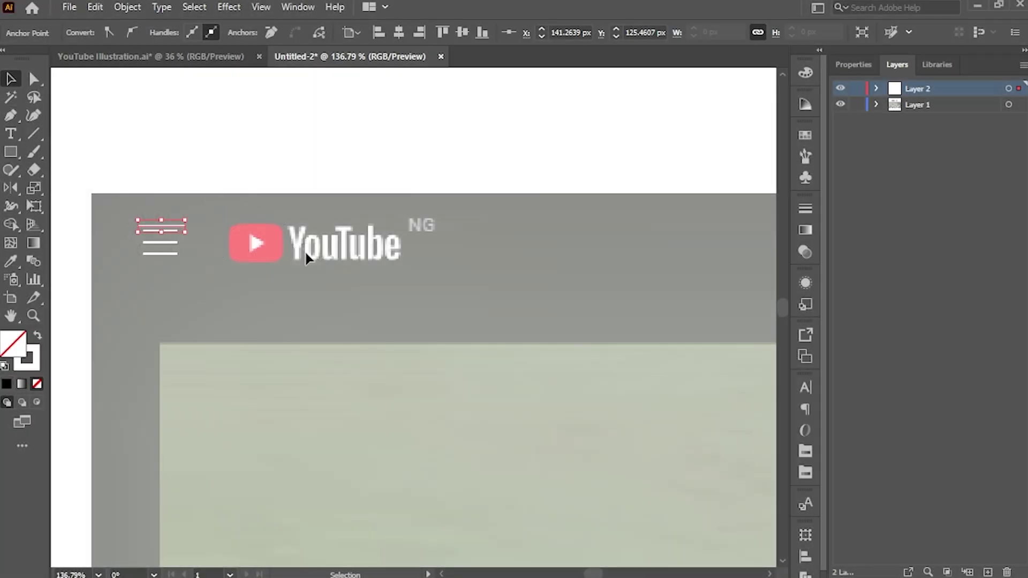
Step: Duplicate the menu icon's line downward and repeat the copy to complete the three-line icon over the reference
{"action": "left_click_drag", "start_coordinate": [174, 225], "coordinate": [172, 242]}
{"action": "left_click", "coordinate": [173, 30]}
{"action": "left_click", "coordinate": [174, 29]}
{"action": "key", "text": "ctrl+d"}
{"action": "left_click", "coordinate": [611, 260]}
Step: Move the YouTube logo artwork over the reference logo beside the menu icon and scale it to match
{"action": "key", "text": "ctrl+minus"}
{"action": "key", "text": "ctrl+minus"}
{"action": "scroll", "coordinate": [611, 259], "scroll_direction": "right", "scroll_amount": 5}
{"action": "scroll", "coordinate": [429, 220], "scroll_direction": "up", "scroll_amount": 5}
{"action": "scroll", "coordinate": [429, 221], "scroll_direction": "down", "scroll_amount": 3}
{"action": "left_click_drag", "start_coordinate": [664, 241], "coordinate": [181, 389]}
{"action": "left_click_drag", "start_coordinate": [401, 327], "coordinate": [236, 379]}
{"action": "key", "text": "ctrl+plus"}
{"action": "key", "text": "ctrl+plus"}
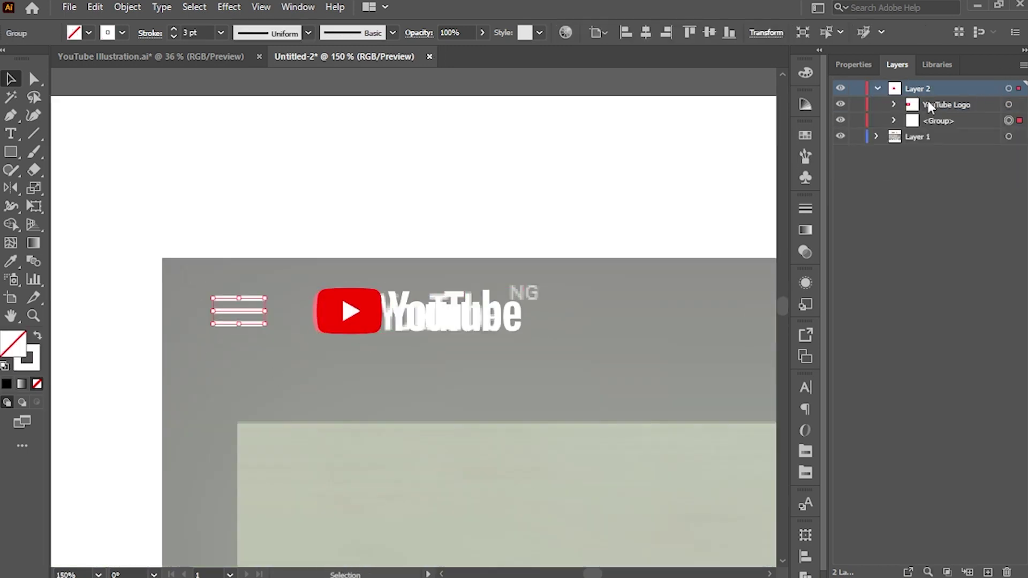
{"action": "left_click_drag", "start_coordinate": [412, 324], "coordinate": [424, 327]}
{"action": "left_click", "coordinate": [686, 332]}
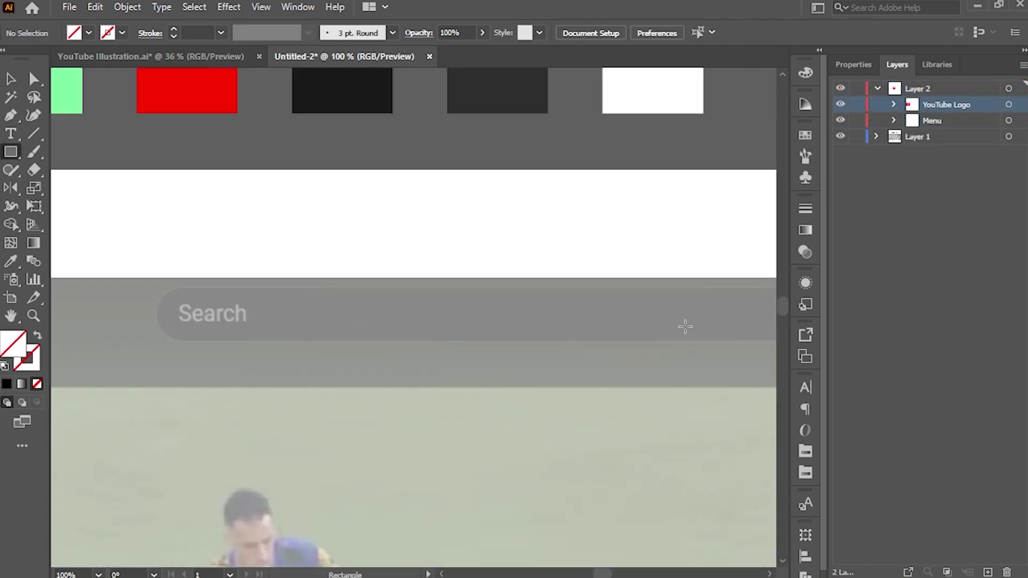
Step: Draw a long rectangle over the search bar of the reference layout
{"action": "left_click_drag", "start_coordinate": [283, 316], "coordinate": [712, 347]}
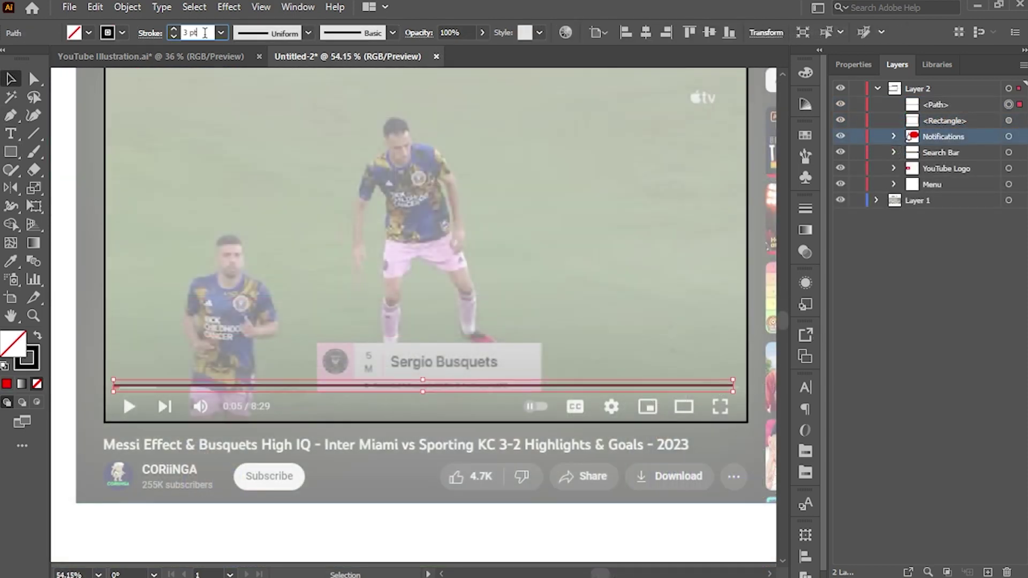
Step: Color the shortest progress line under the video red and set its stroke weight to 5 pt
{"action": "left_click", "coordinate": [122, 32]}
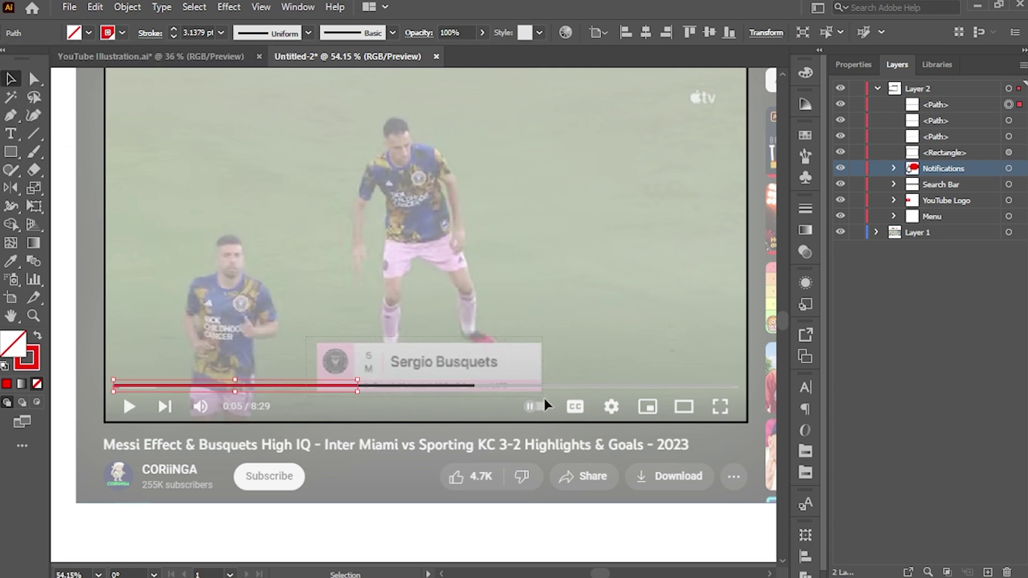
{"action": "left_click_drag", "start_coordinate": [544, 398], "coordinate": [548, 401]}
{"action": "left_click", "coordinate": [193, 32]}
{"action": "type", "text": "5"}
{"action": "key", "text": "Return"}
{"action": "left_click", "coordinate": [301, 288]}
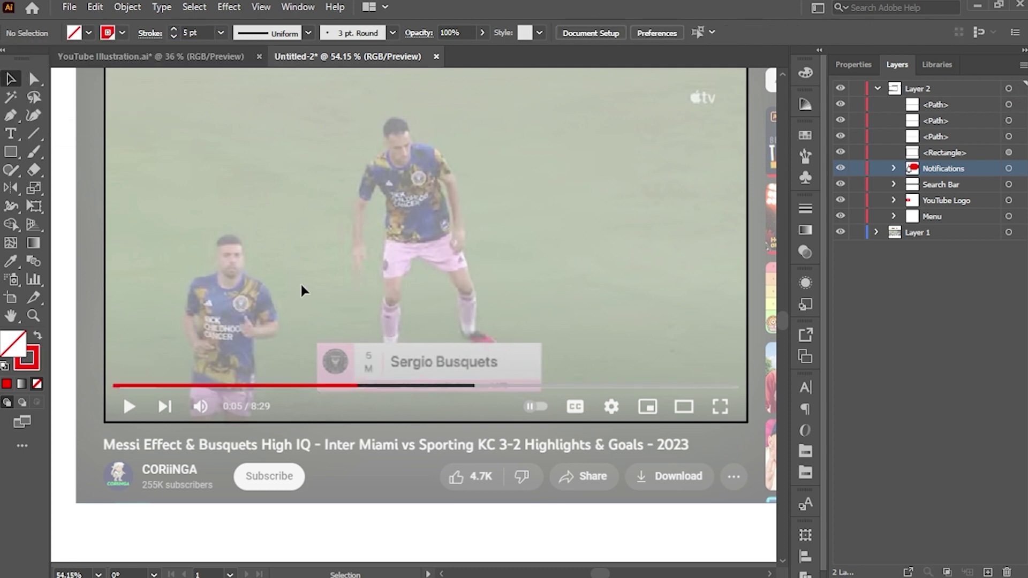
Step: Draw a small circle centered on the end of the red progress line and fill it solid red
{"action": "key", "text": "l"}
{"action": "left_click_drag", "start_coordinate": [358, 385], "coordinate": [372, 399]}
{"action": "key", "text": "shift+x"}
{"action": "key", "text": "v"}
{"action": "left_click", "coordinate": [337, 405]}
Step: Group the progress lines with the red circle and rename the group "Play Icon"
{"action": "left_click_drag", "start_coordinate": [297, 328], "coordinate": [387, 404]}
{"action": "key", "text": "ctrl+g"}
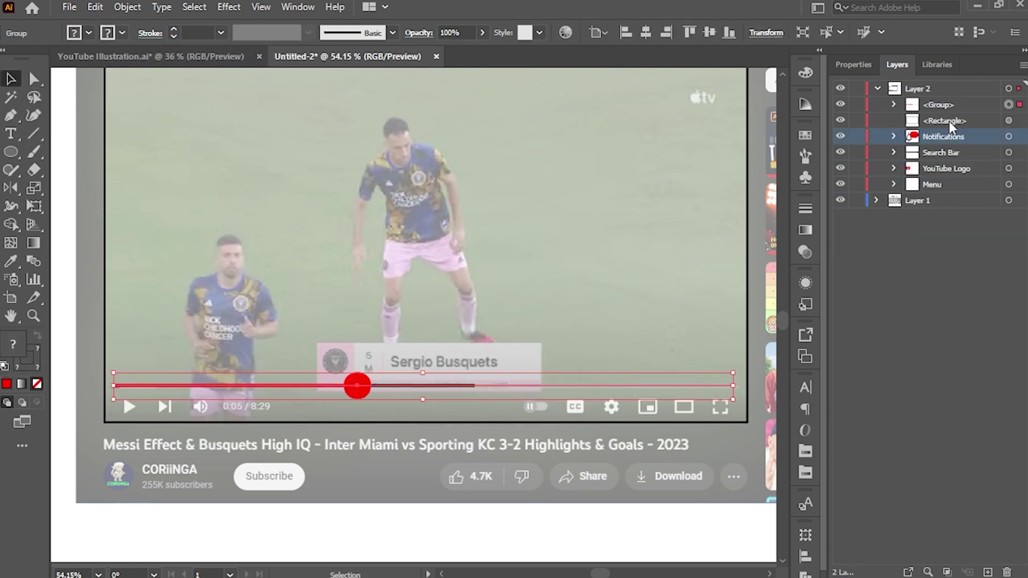
{"action": "double_click", "coordinate": [938, 105]}
{"action": "type", "text": "Play Icon"}
{"action": "key", "text": "Return"}
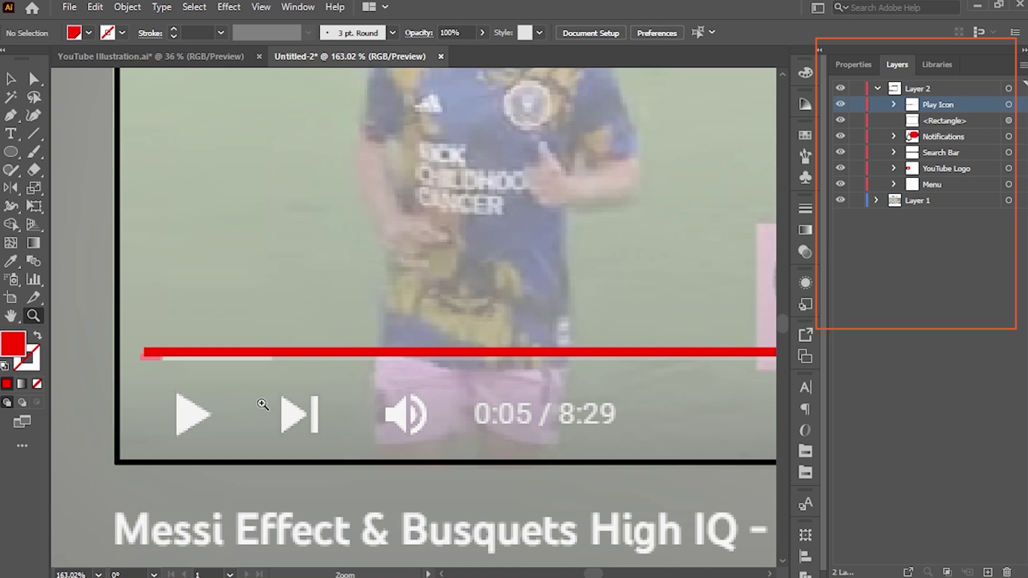
Step: Give the progress lines rounded stroke ends
{"action": "key", "text": "a"}
{"action": "left_click_drag", "start_coordinate": [131, 336], "coordinate": [161, 372]}
{"action": "left_click", "coordinate": [854, 65]}
{"action": "left_click", "coordinate": [882, 255]}
{"action": "left_click", "coordinate": [801, 294]}
{"action": "left_click", "coordinate": [801, 313]}
{"action": "left_click", "coordinate": [290, 318]}
{"action": "key", "text": "v"}
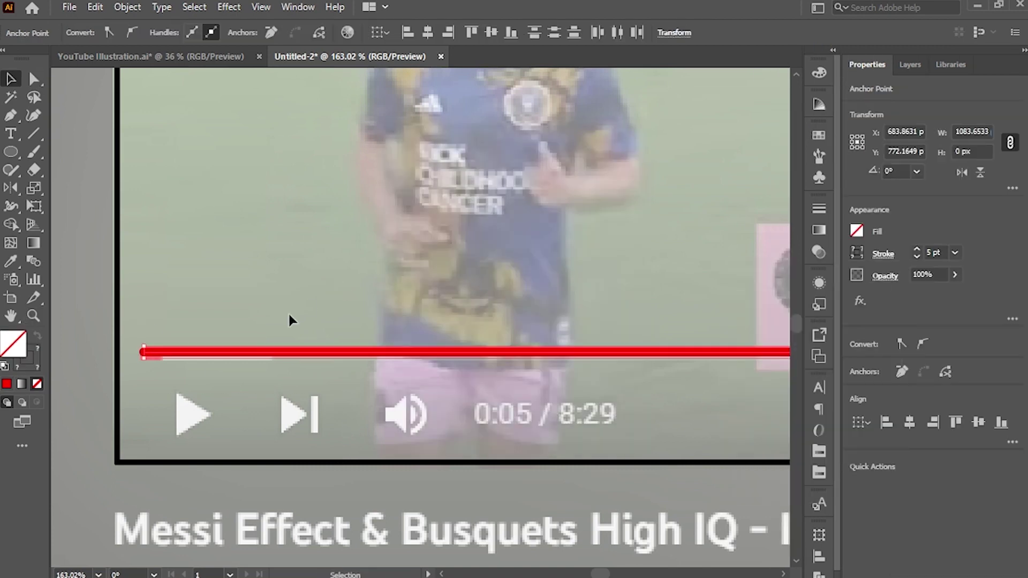
Step: Trace the play triangle under the progress bar with the Pen tool, using a white fill and no stroke
{"action": "key", "text": "p"}
{"action": "left_click", "coordinate": [179, 395]}
{"action": "left_click", "coordinate": [212, 417]}
{"action": "left_click", "coordinate": [178, 438]}
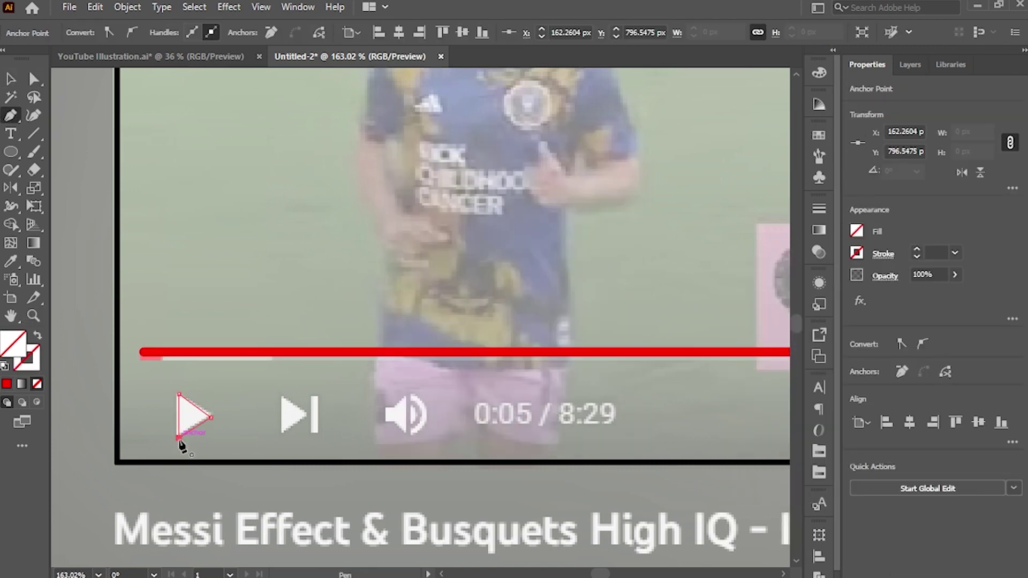
{"action": "key", "text": "d"}
{"action": "key", "text": "x"}
{"action": "key", "text": "slash"}
{"action": "key", "text": "x"}
Step: Copy the play triangle onto the next-video icon and draw a vertical bar about 4.4 by 25.6 px at its tip
{"action": "key", "text": "v"}
{"action": "mouse_move", "coordinate": [193, 416]}
{"action": "left_mouse_down", "text": "alt+shift"}
{"action": "mouse_move", "coordinate": [297, 418]}
{"action": "mouse_move", "coordinate": [320, 438]}
{"action": "left_mouse_up", "text": "alt+shift"}
{"action": "key", "text": "m"}
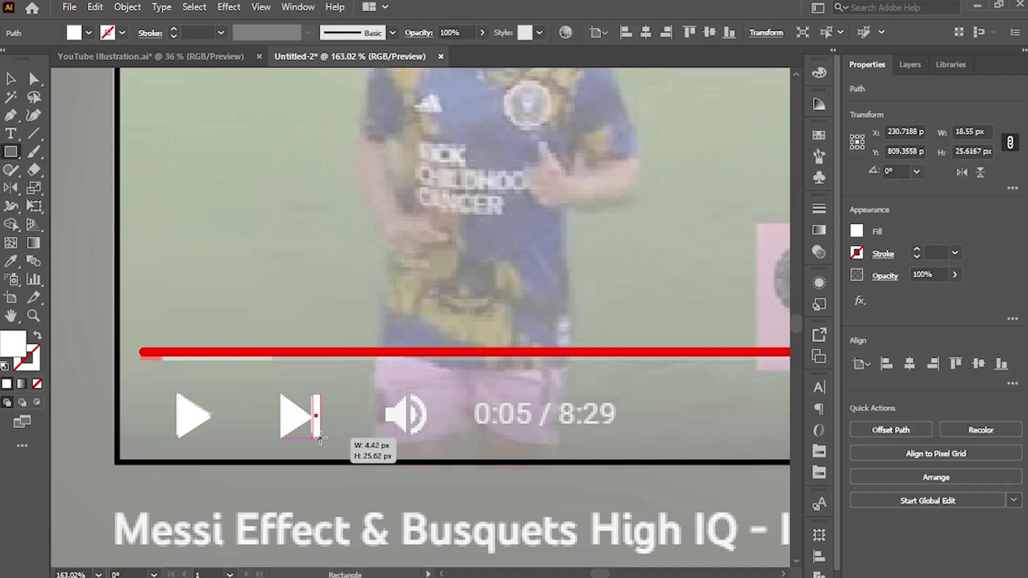
Step: Adjust the next-video icon's triangle to fit against its vertical bar
{"action": "key", "text": "ctrl+plus"}
{"action": "key", "text": "ctrl+plus"}
{"action": "key", "text": "ctrl+plus"}
{"action": "key", "text": "v"}
{"action": "left_click", "coordinate": [464, 362]}
{"action": "left_click_drag", "start_coordinate": [421, 347], "coordinate": [462, 347]}
{"action": "left_click_drag", "start_coordinate": [458, 346], "coordinate": [430, 321]}
{"action": "left_click", "coordinate": [524, 303]}
Step: Trace the upper half of the volume icon's speaker body with the Pen tool
{"action": "scroll", "coordinate": [525, 304], "scroll_direction": "right", "scroll_amount": 6}
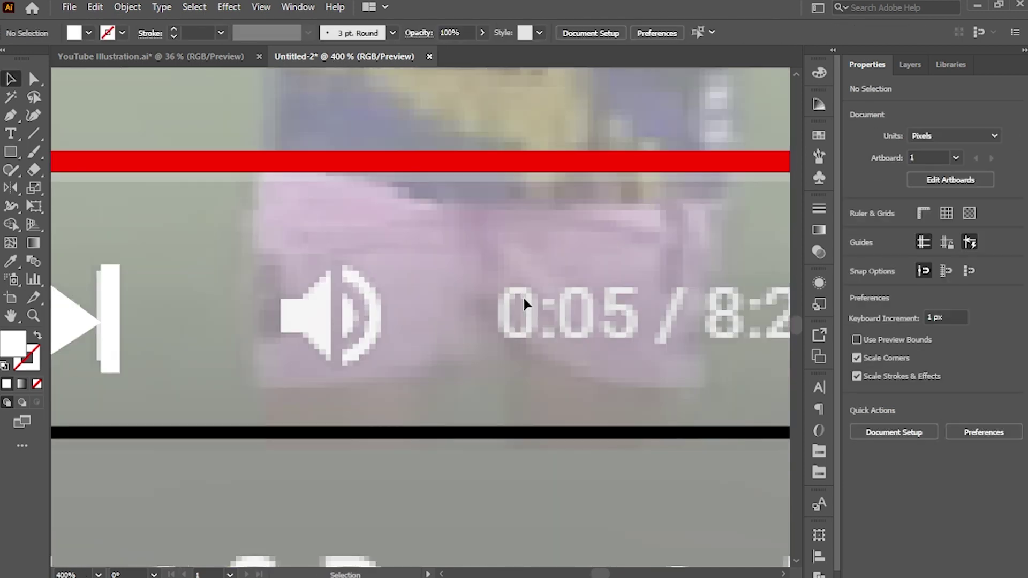
{"action": "key", "text": "p"}
{"action": "left_click", "coordinate": [278, 314]}
{"action": "left_click", "coordinate": [278, 298]}
{"action": "left_click", "coordinate": [308, 298]}
{"action": "left_click", "coordinate": [335, 270]}
{"action": "left_click", "coordinate": [335, 313]}
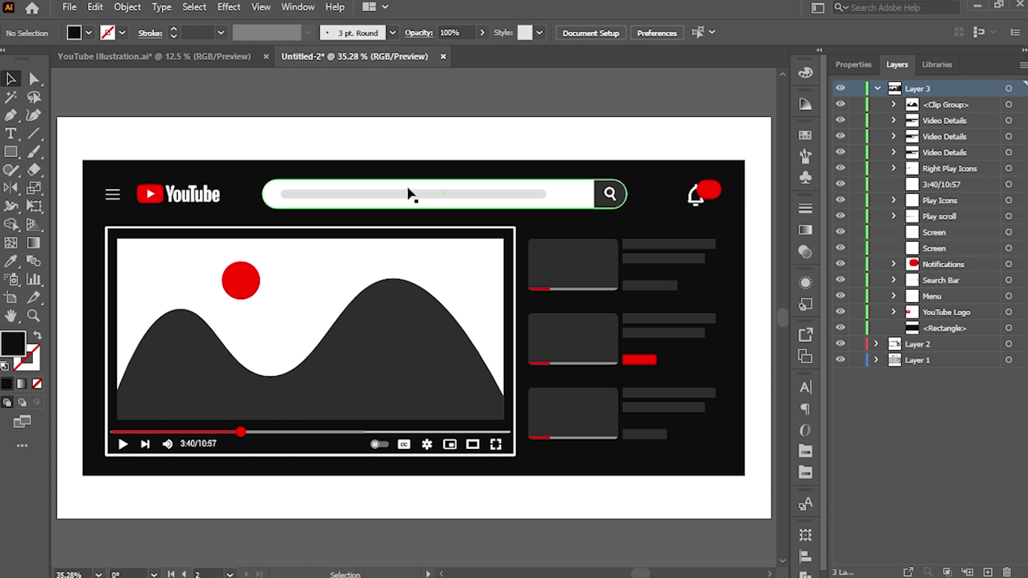
Step: Try moving the dark hill shape within the clipped video screen
{"action": "key", "text": "a"}
{"action": "left_click_drag", "start_coordinate": [390, 391], "coordinate": [408, 348]}
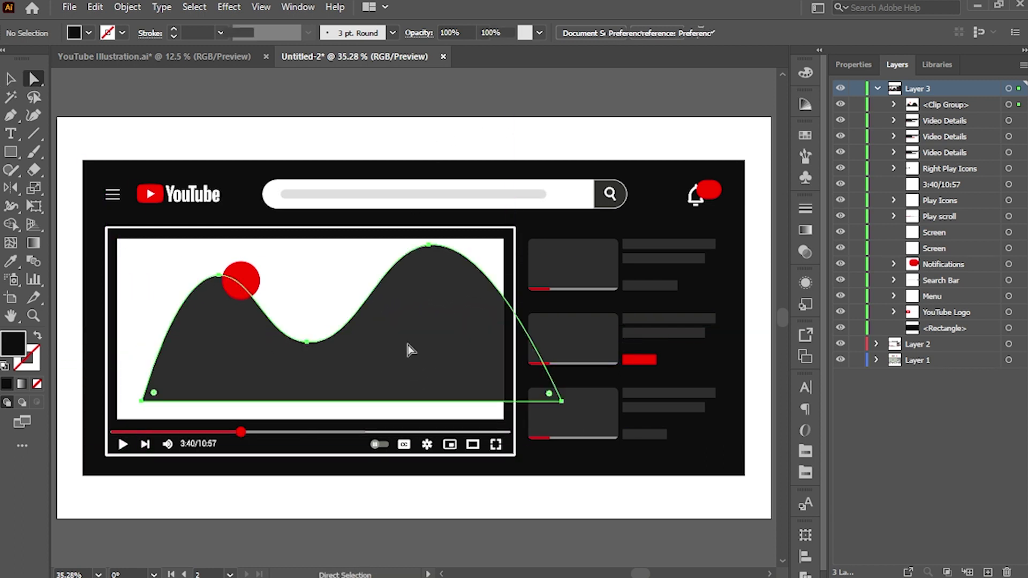
{"action": "left_click_drag", "start_coordinate": [532, 246], "coordinate": [581, 287]}
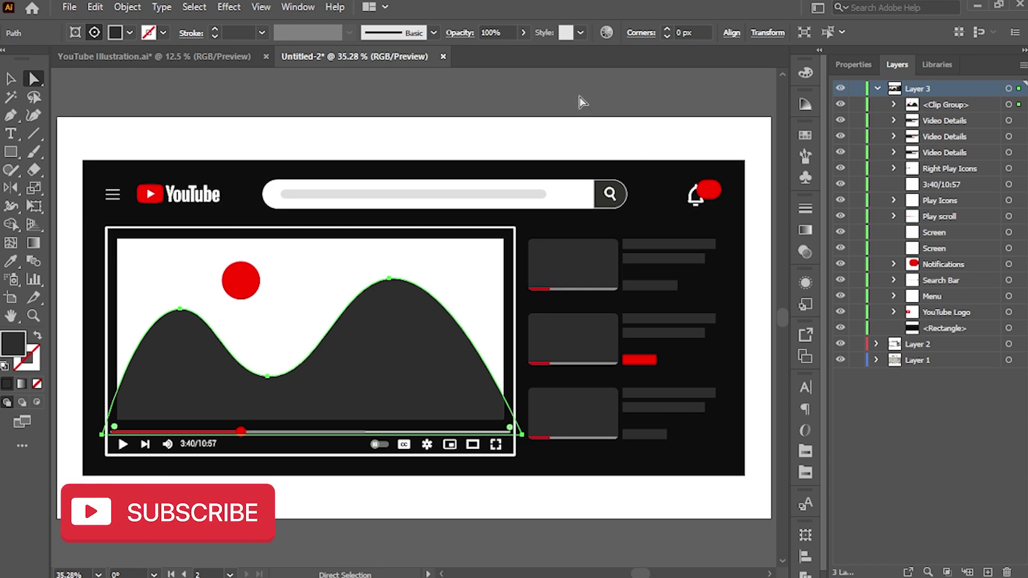
{"action": "key", "text": "v"}
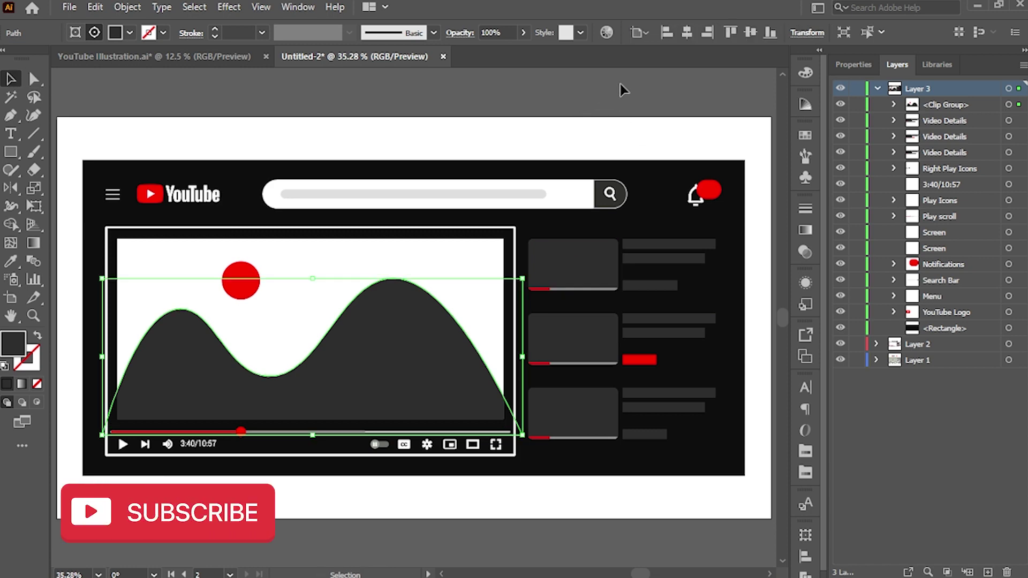
{"action": "left_click", "coordinate": [620, 87]}
Step: Apply a 3D Extrude & Bevel effect to the black background rectangle with the Isometric Top position
{"action": "left_click", "coordinate": [634, 178]}
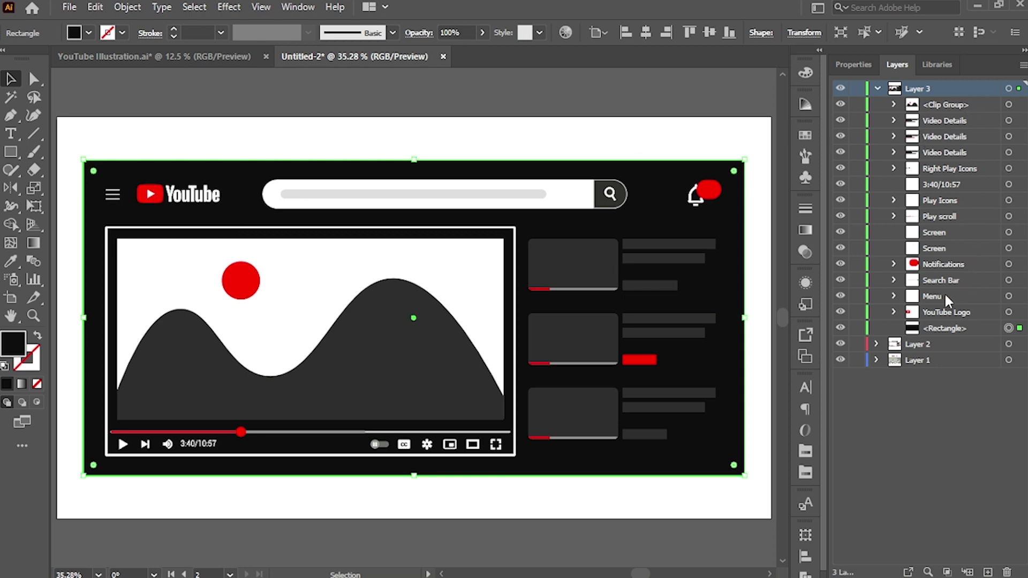
{"action": "left_click", "coordinate": [229, 7]}
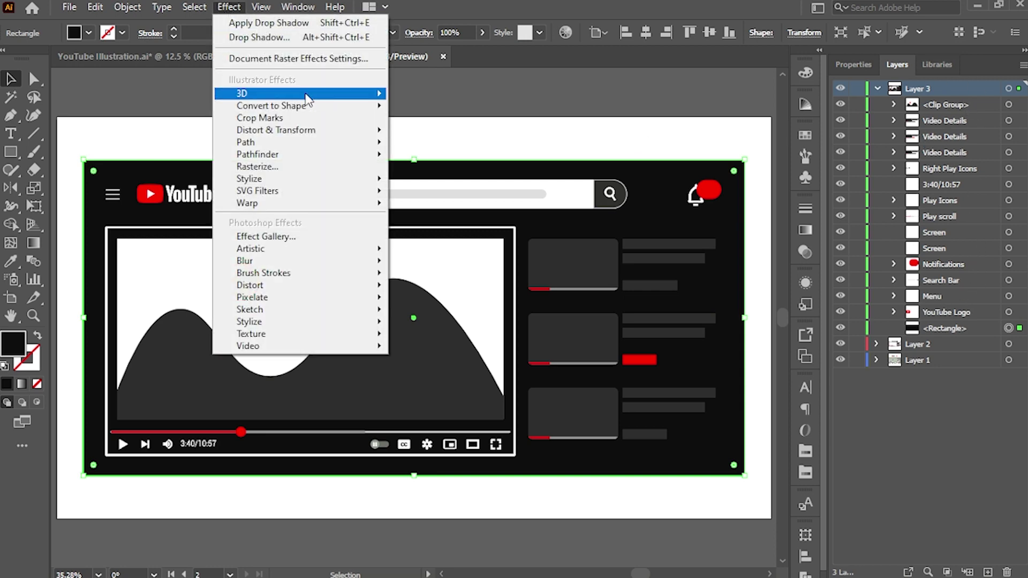
{"action": "mouse_move", "coordinate": [357, 98]}
{"action": "left_click", "coordinate": [426, 96]}
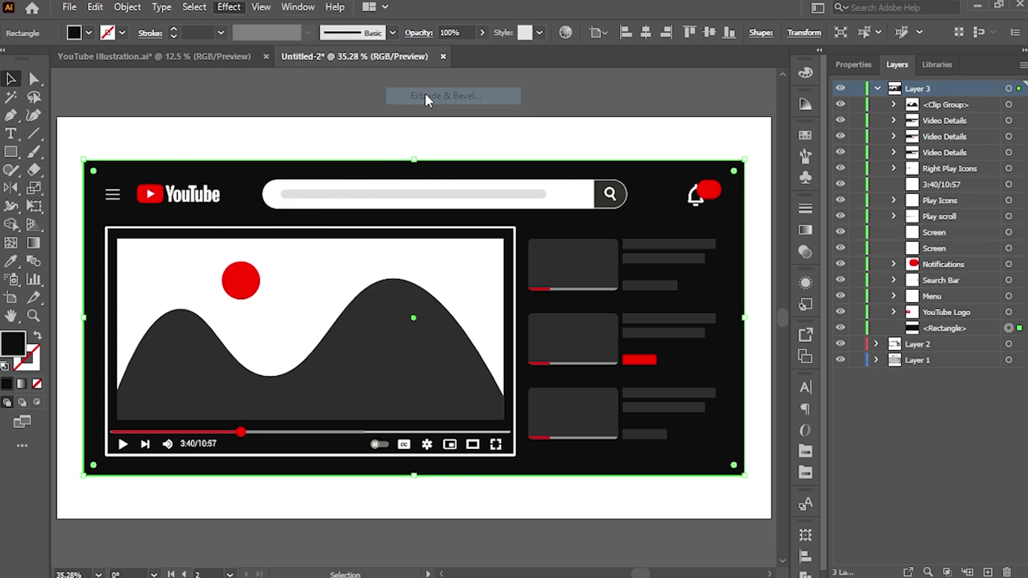
{"action": "left_click", "coordinate": [809, 150]}
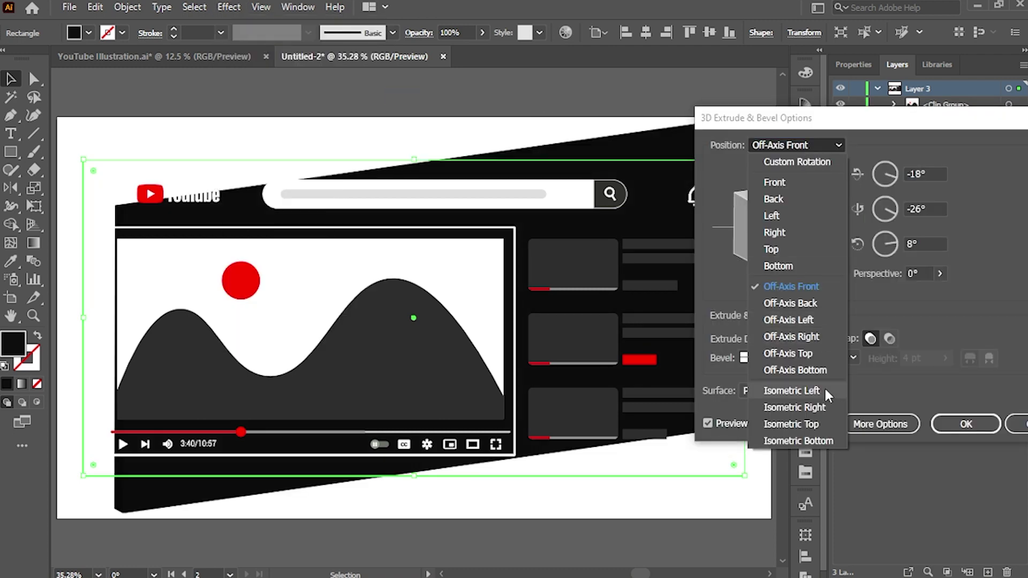
{"action": "left_click", "coordinate": [791, 425]}
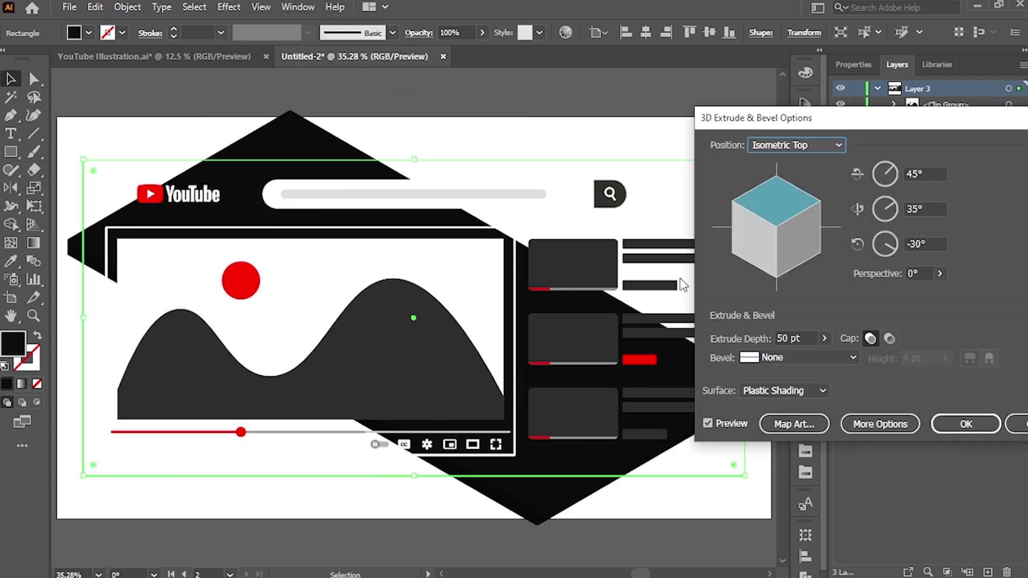
Step: Set the extrude depth to 60 pt and the surface to No Shading, and apply the effect
{"action": "left_click", "coordinate": [801, 338]}
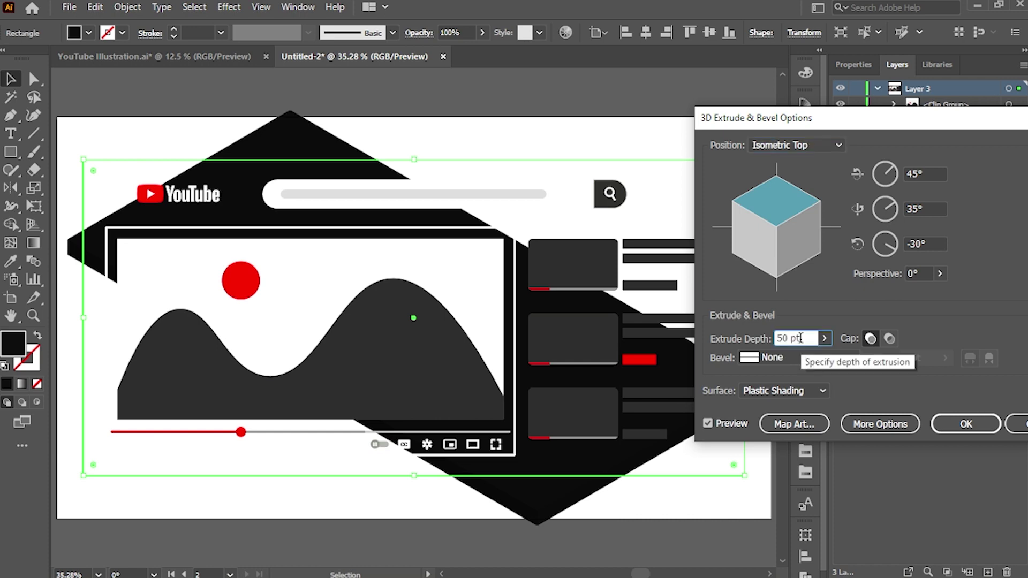
{"action": "double_click", "coordinate": [800, 338]}
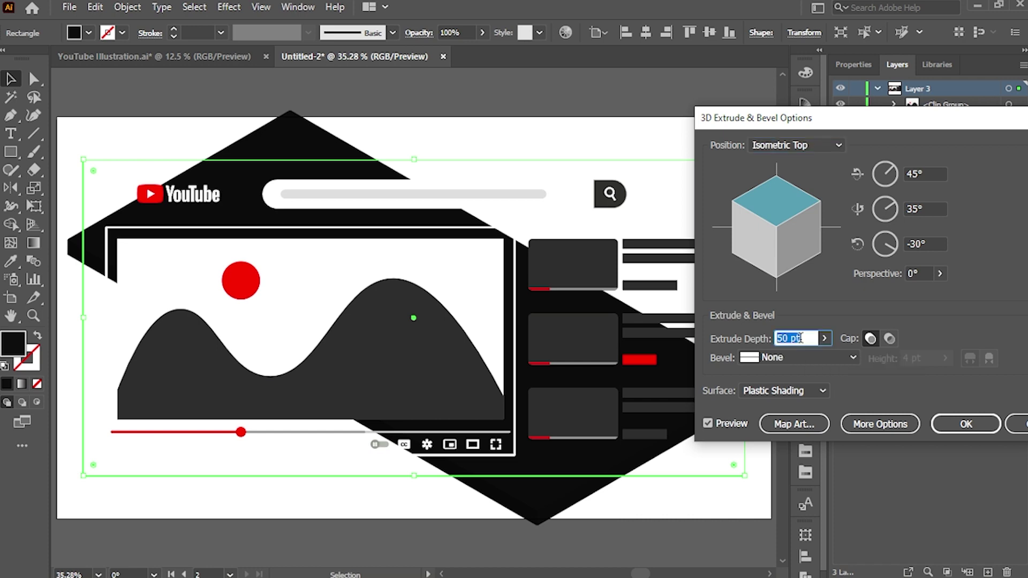
{"action": "type", "text": "60"}
{"action": "key", "text": "Tab"}
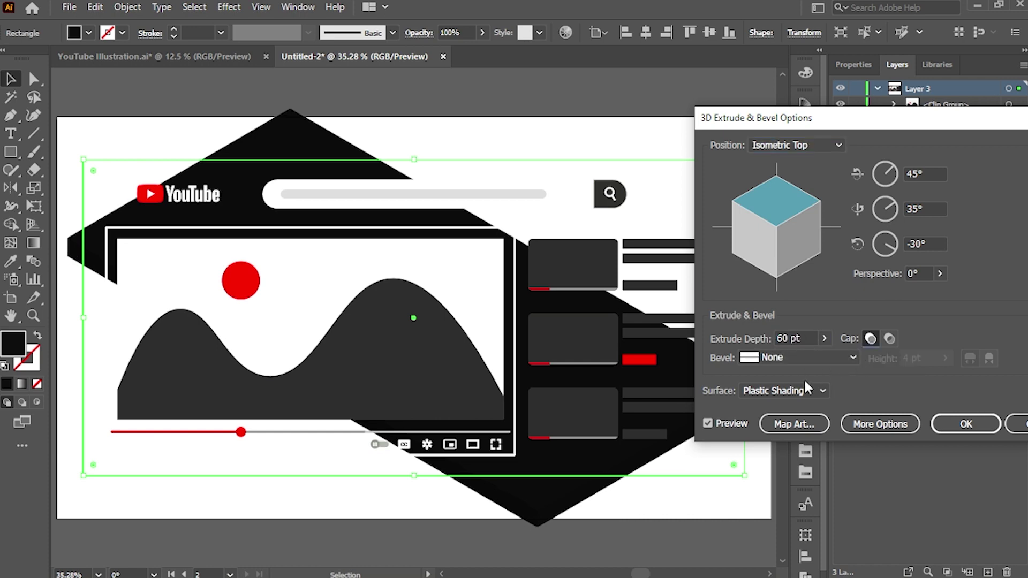
{"action": "left_click", "coordinate": [797, 392]}
{"action": "left_click", "coordinate": [800, 425]}
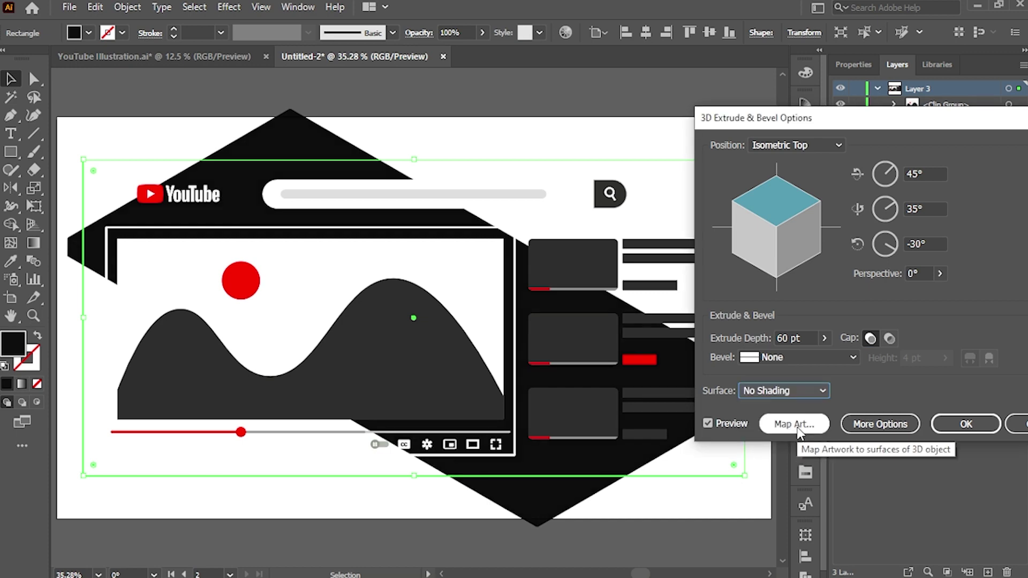
{"action": "left_click", "coordinate": [970, 424]}
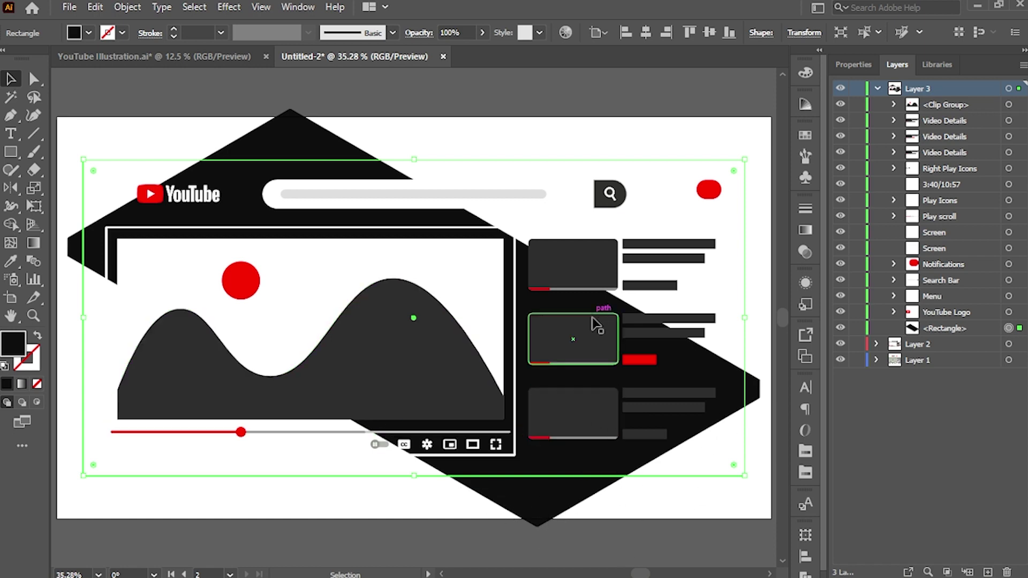
Step: Expand the appearance of the extruded background rectangle and deselect it
{"action": "left_click", "coordinate": [128, 7]}
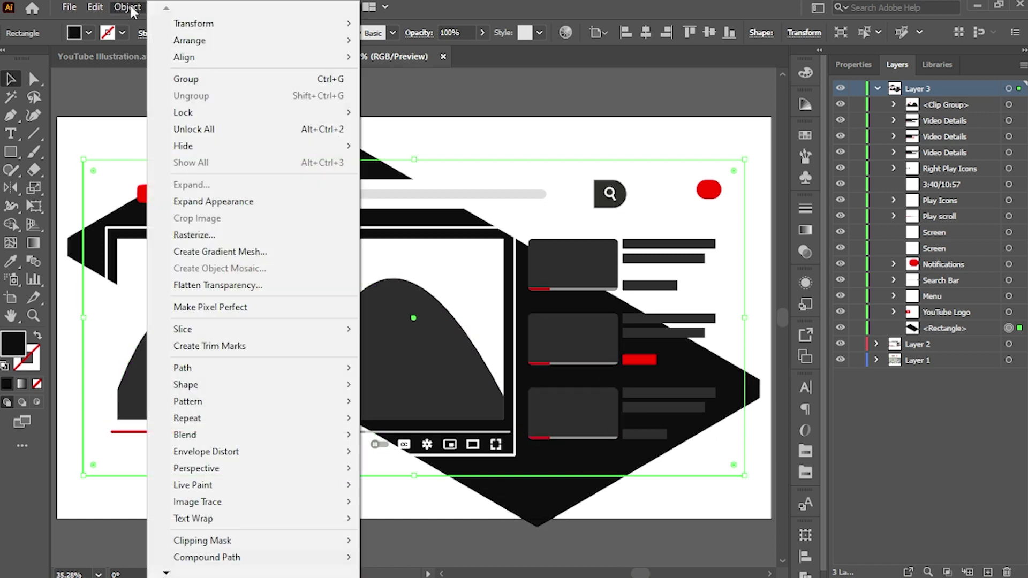
{"action": "left_click", "coordinate": [241, 201]}
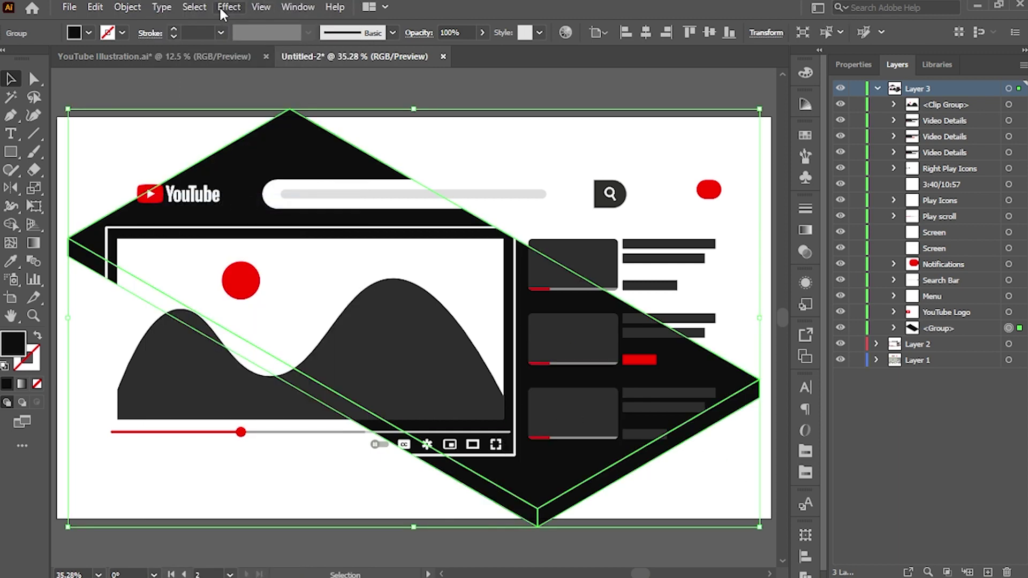
{"action": "left_click", "coordinate": [644, 503]}
Step: Recolor the two side faces of the extruded background slab to a darker black
{"action": "key", "text": "a"}
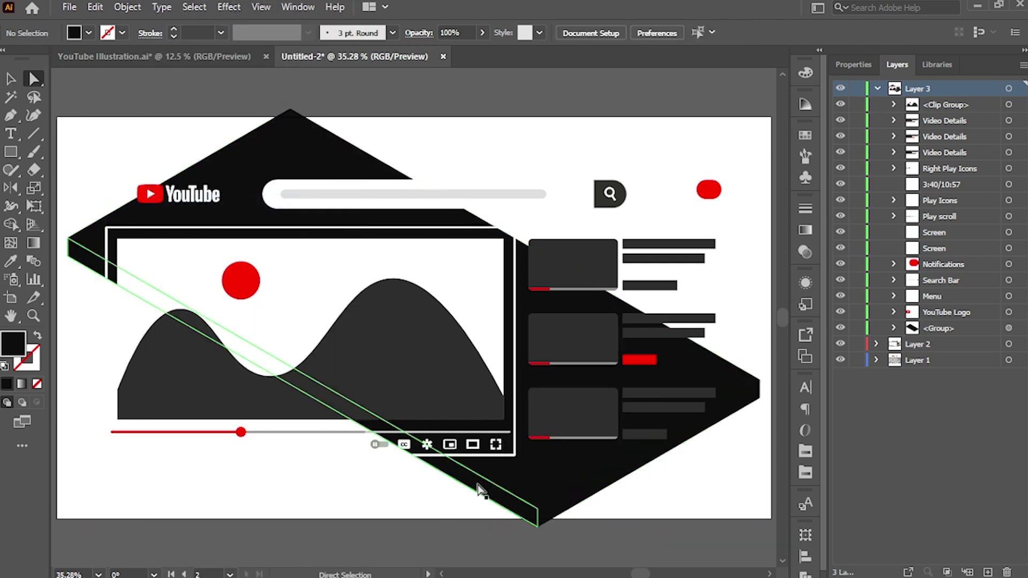
{"action": "left_click", "coordinate": [477, 485]}
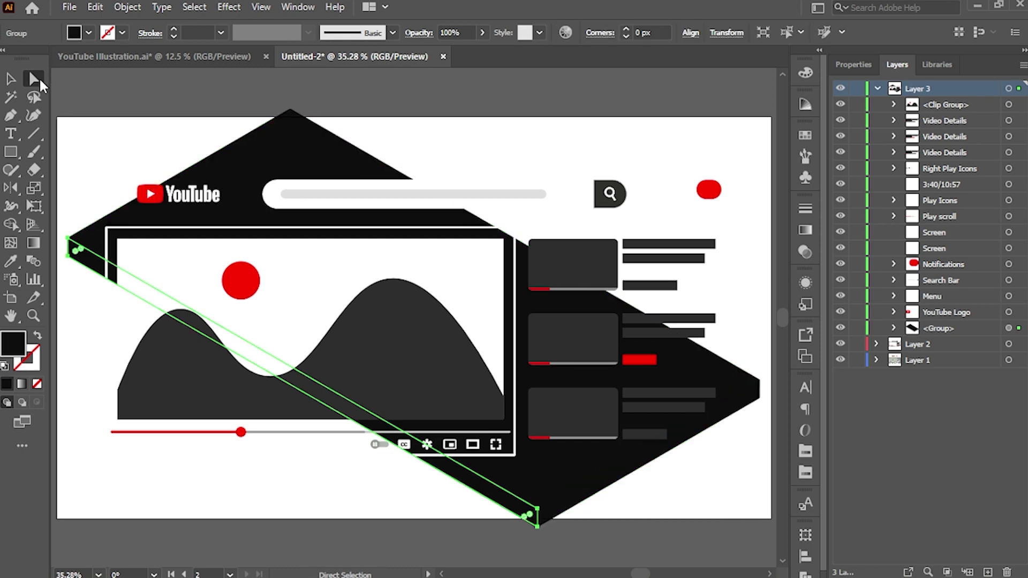
{"action": "left_click", "coordinate": [580, 490], "text": "ctrl+shift"}
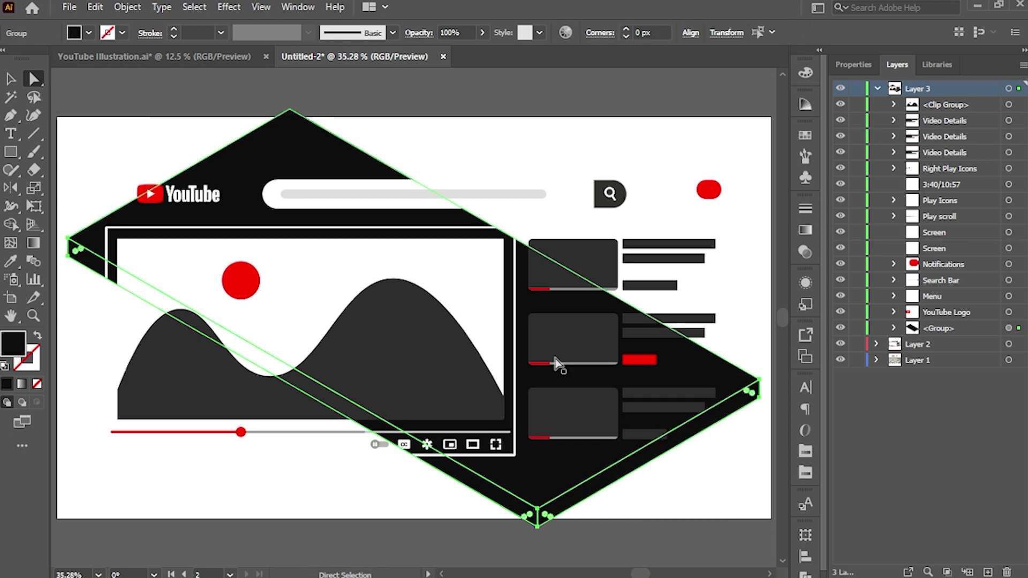
{"action": "double_click", "coordinate": [13, 346]}
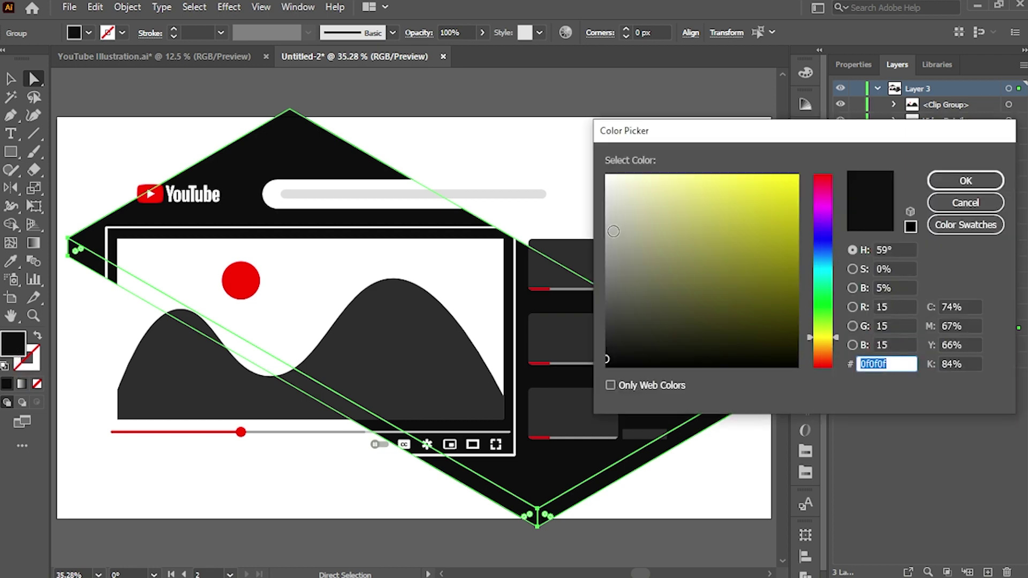
{"action": "left_click_drag", "start_coordinate": [609, 356], "coordinate": [608, 366]}
{"action": "key", "text": "Return"}
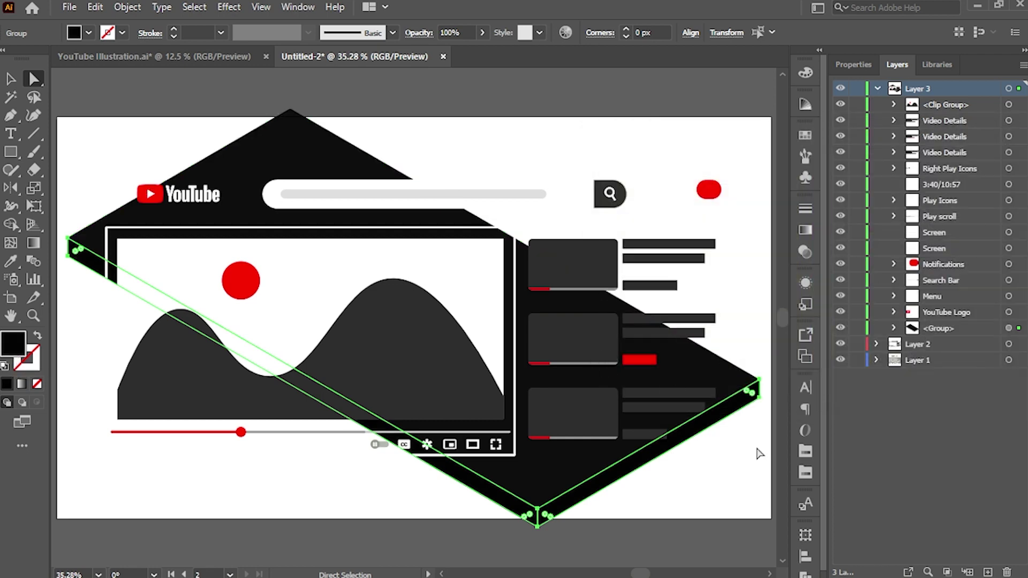
{"action": "key", "text": "v"}
{"action": "left_click", "coordinate": [666, 506]}
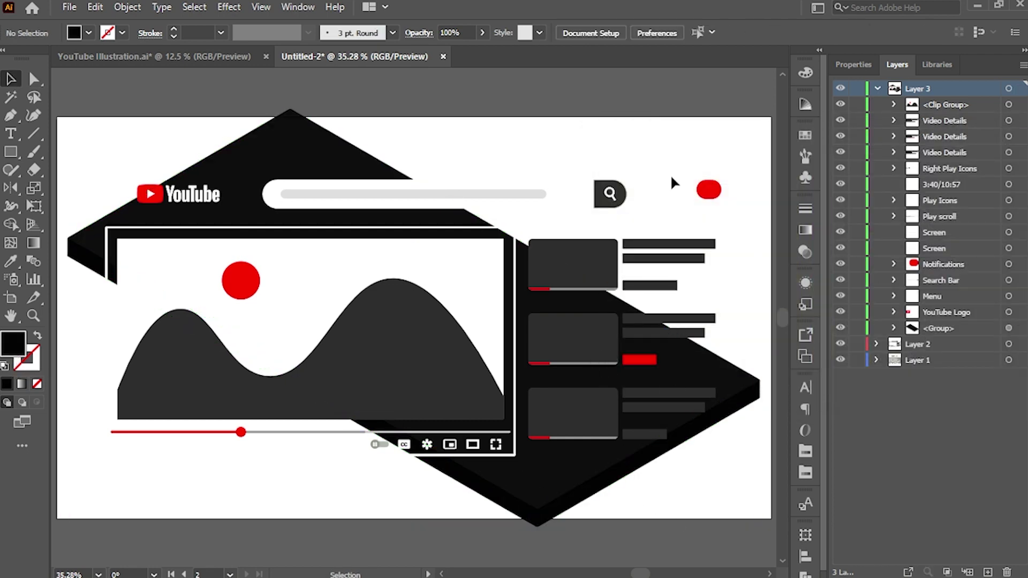
Step: Apply an Isometric Top 3D Extrude & Bevel with 0 pt depth to the menu icon and move it to the slab's top corner
{"action": "left_click", "coordinate": [176, 194]}
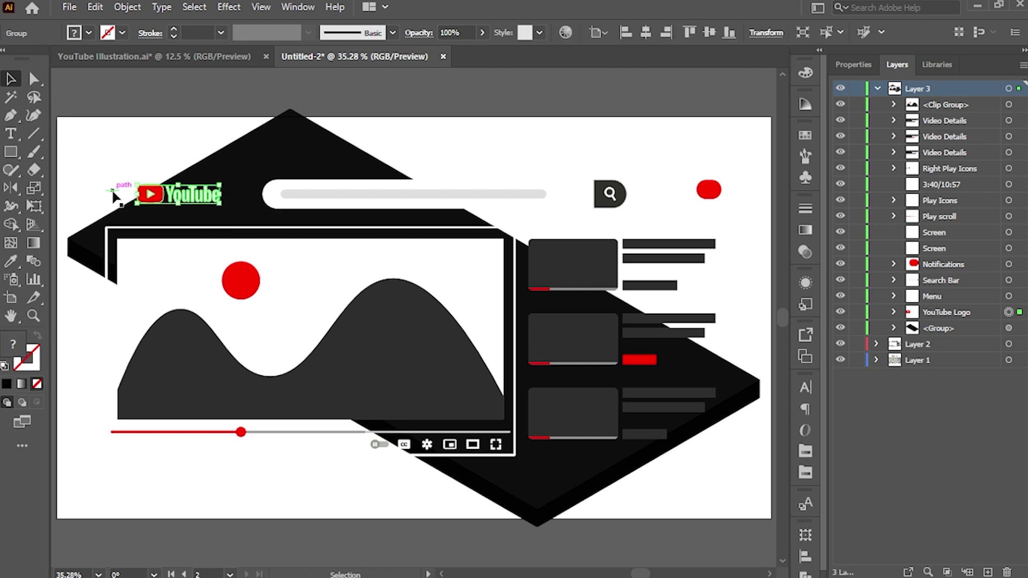
{"action": "left_click", "coordinate": [113, 194]}
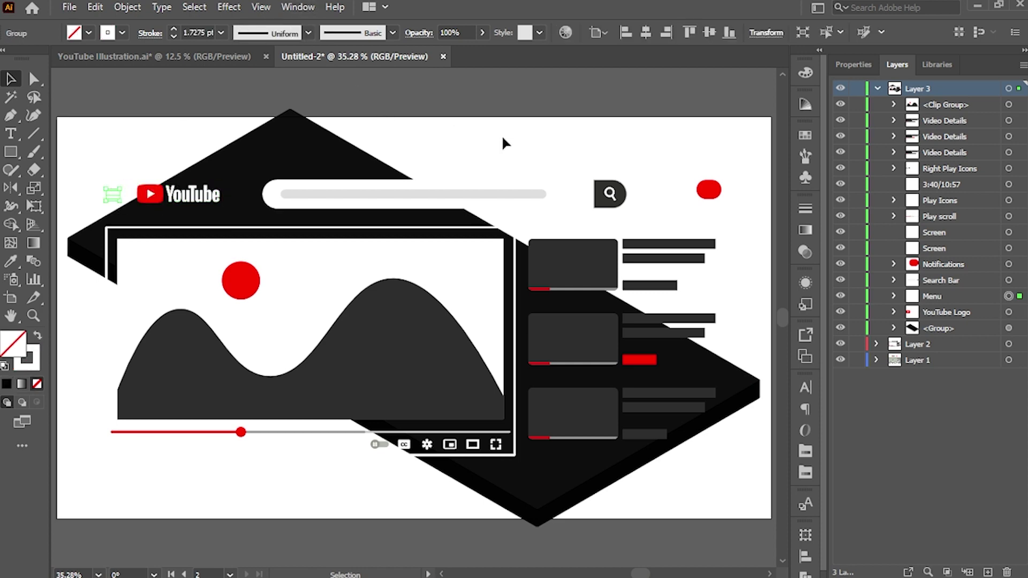
{"action": "left_click", "coordinate": [229, 7]}
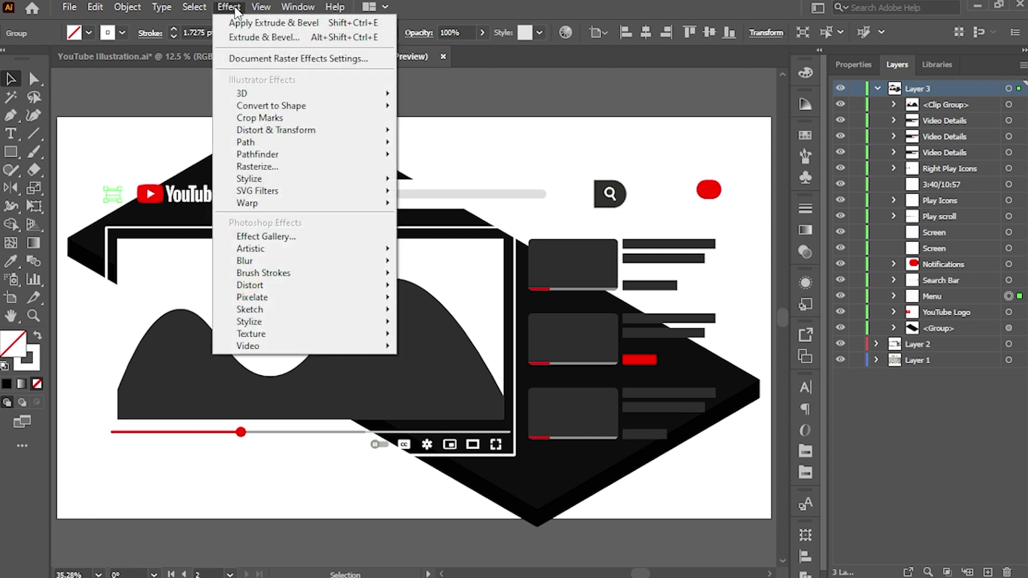
{"action": "left_click", "coordinate": [263, 37]}
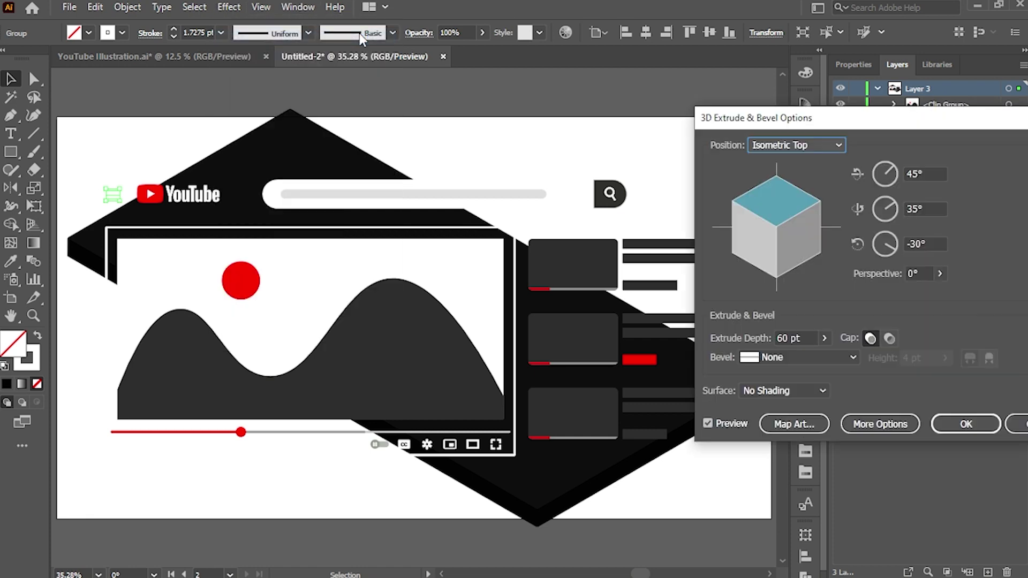
{"action": "left_click", "coordinate": [800, 338]}
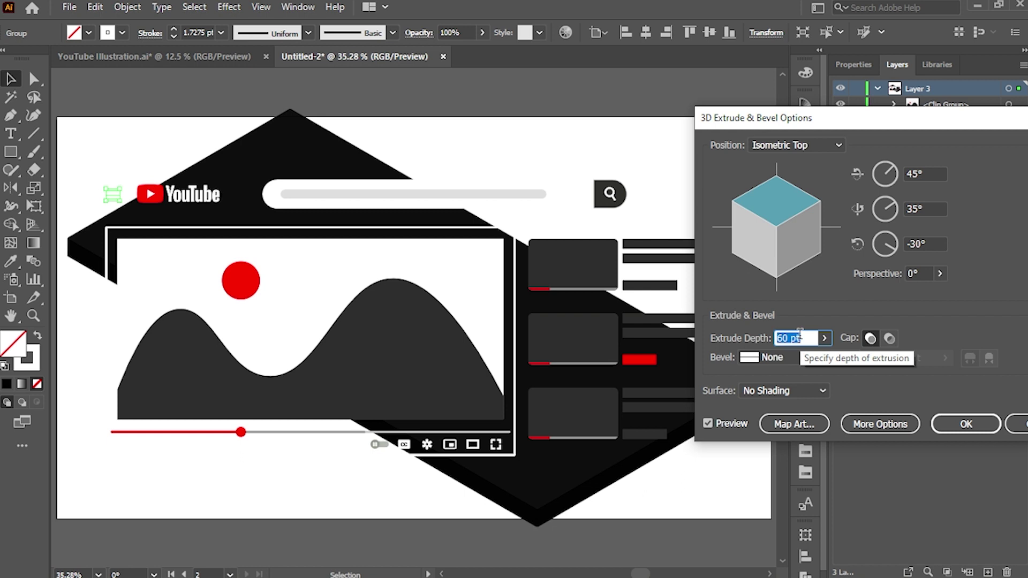
{"action": "type", "text": "0"}
{"action": "left_click", "coordinate": [966, 423]}
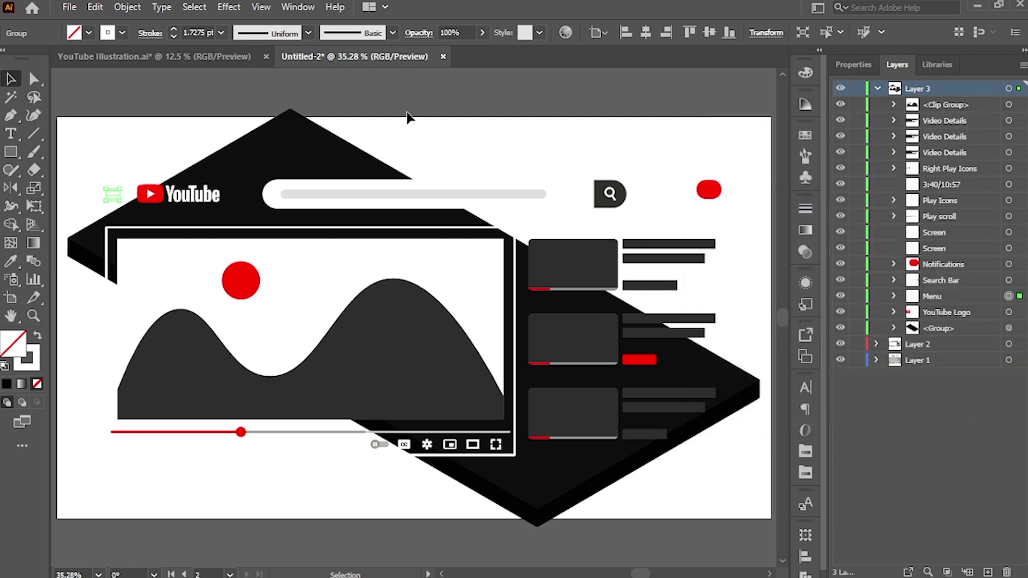
{"action": "left_click_drag", "start_coordinate": [112, 194], "coordinate": [293, 128]}
{"action": "left_click", "coordinate": [378, 133]}
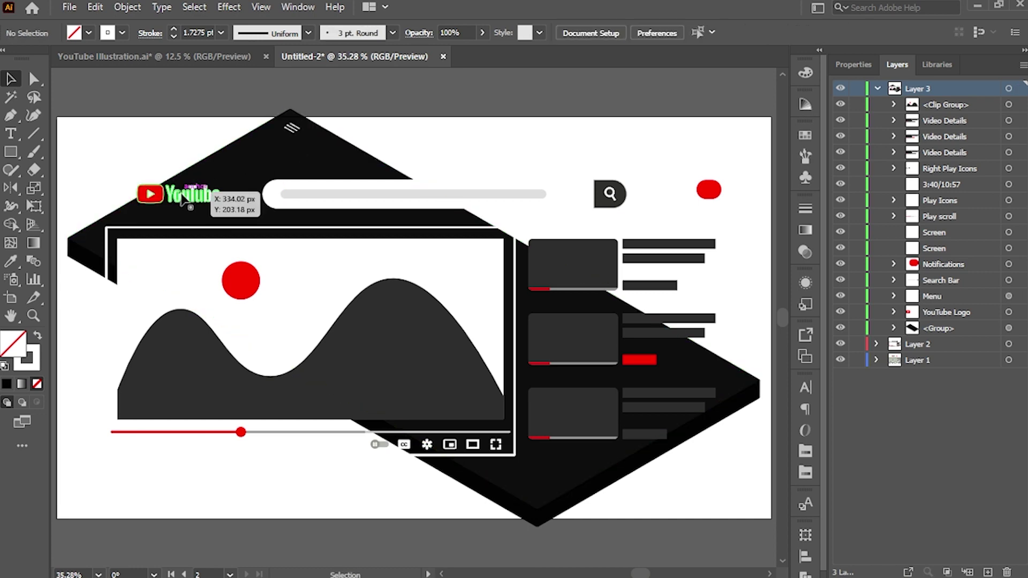
Step: Apply the 3D Extrude & Bevel effect to the YouTube logo with Isometric Top position and 0 pt extrude depth
{"action": "left_click", "coordinate": [183, 197]}
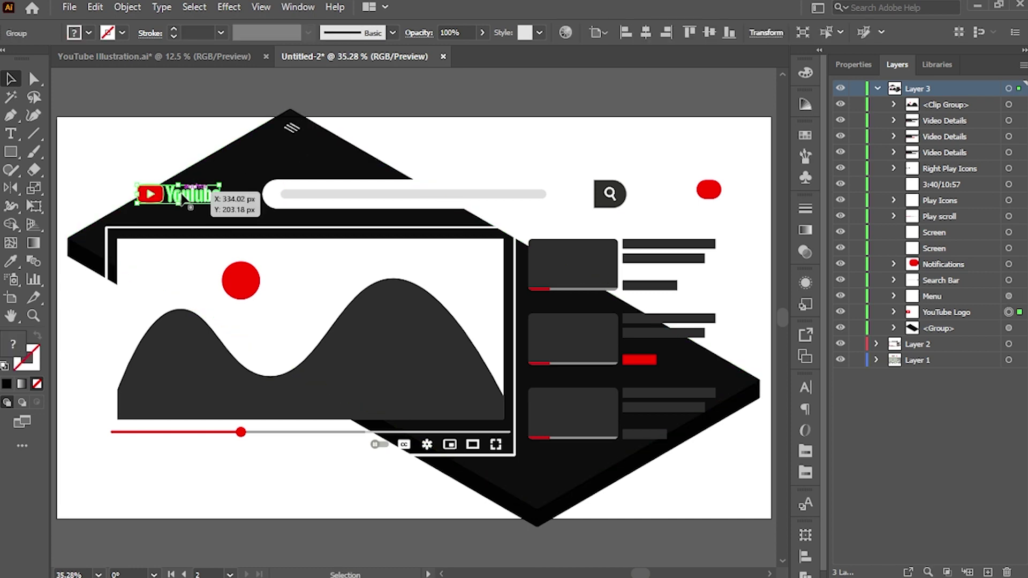
{"action": "left_click", "coordinate": [230, 7]}
{"action": "left_click", "coordinate": [268, 38]}
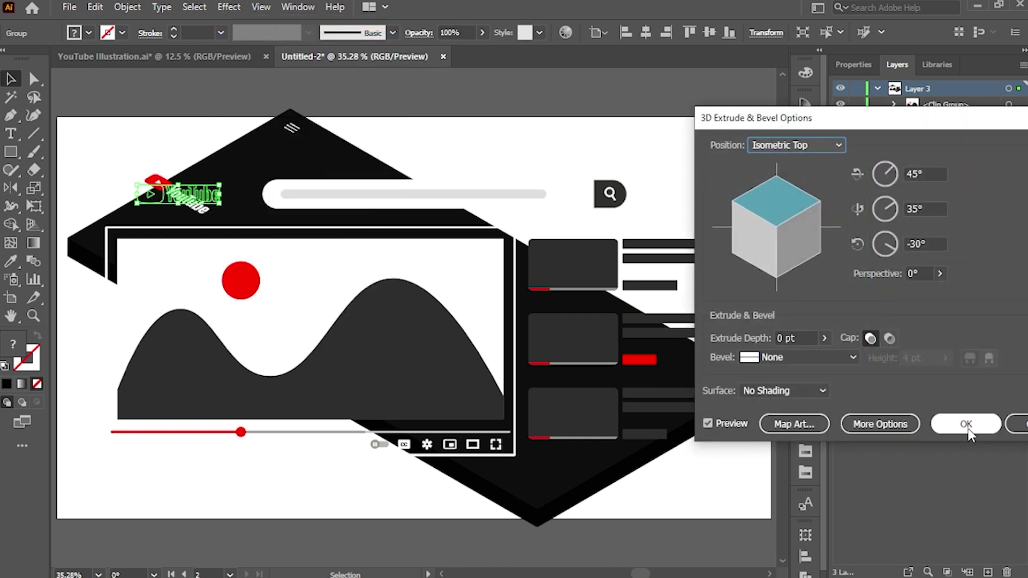
{"action": "left_click", "coordinate": [966, 424]}
Step: Position the isometric YouTube logo on the slab beside the menu icon, along the upper edge
{"action": "left_click_drag", "start_coordinate": [188, 196], "coordinate": [338, 152]}
{"action": "key", "text": "z"}
{"action": "left_click_drag", "start_coordinate": [316, 105], "coordinate": [597, 320]}
{"action": "key", "text": "v"}
{"action": "left_click", "coordinate": [596, 319]}
{"action": "left_click_drag", "start_coordinate": [386, 290], "coordinate": [423, 317]}
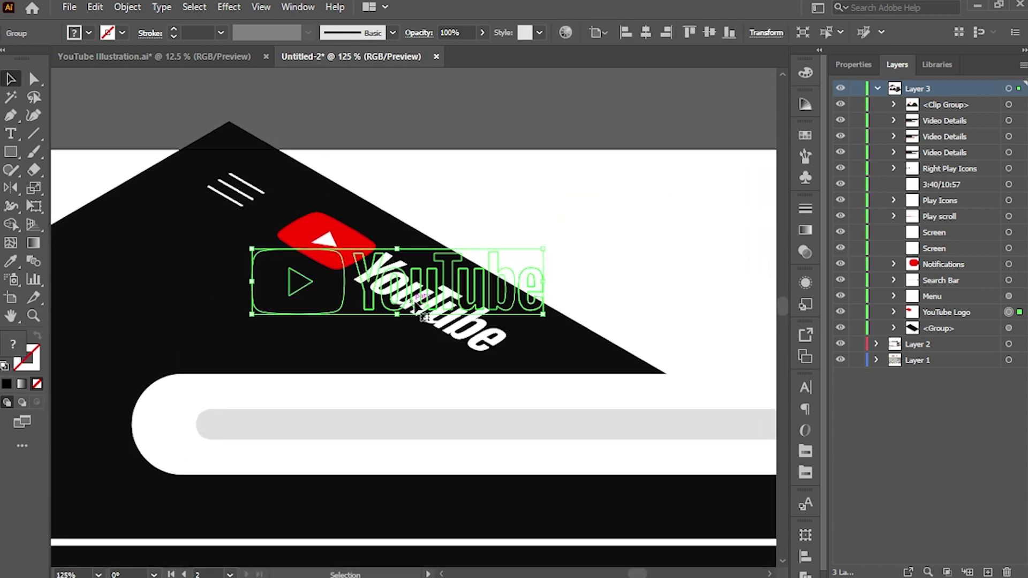
Step: Expand the appearance of the YouTube logo and the menu icon and group the two together
{"action": "left_click", "coordinate": [128, 8]}
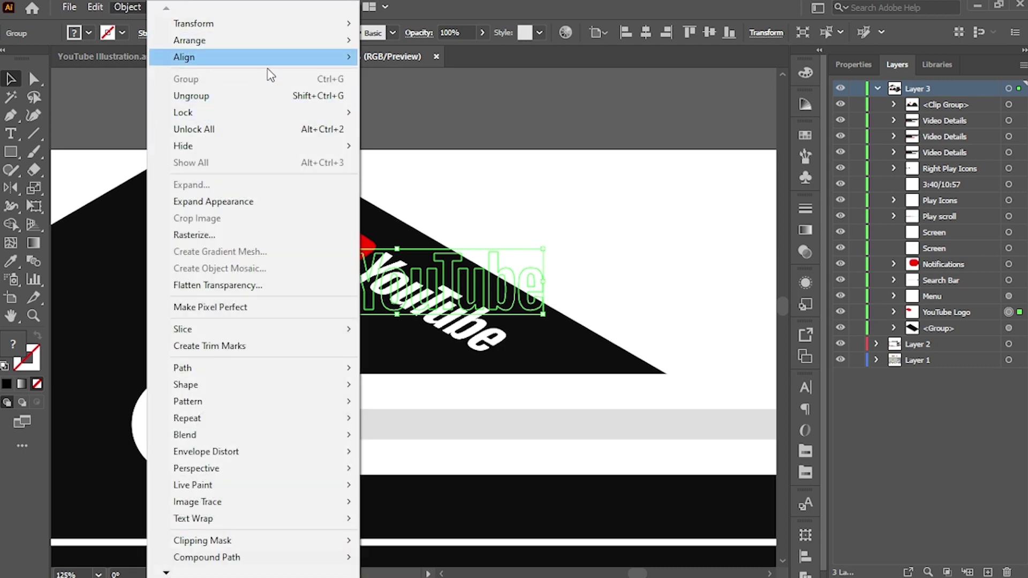
{"action": "left_click", "coordinate": [268, 202]}
{"action": "left_click", "coordinate": [232, 192]}
{"action": "left_click", "coordinate": [129, 8]}
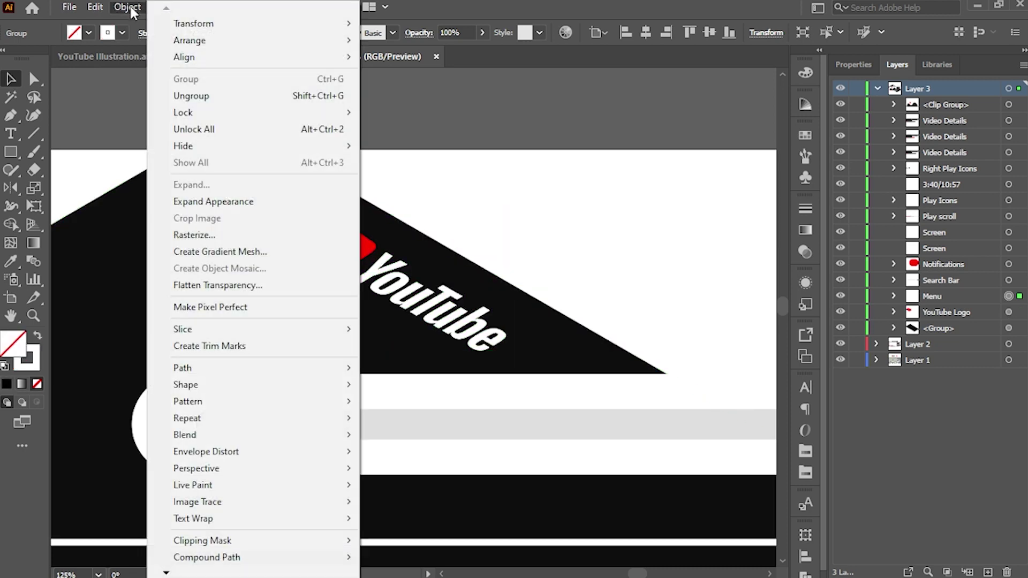
{"action": "left_click", "coordinate": [331, 203]}
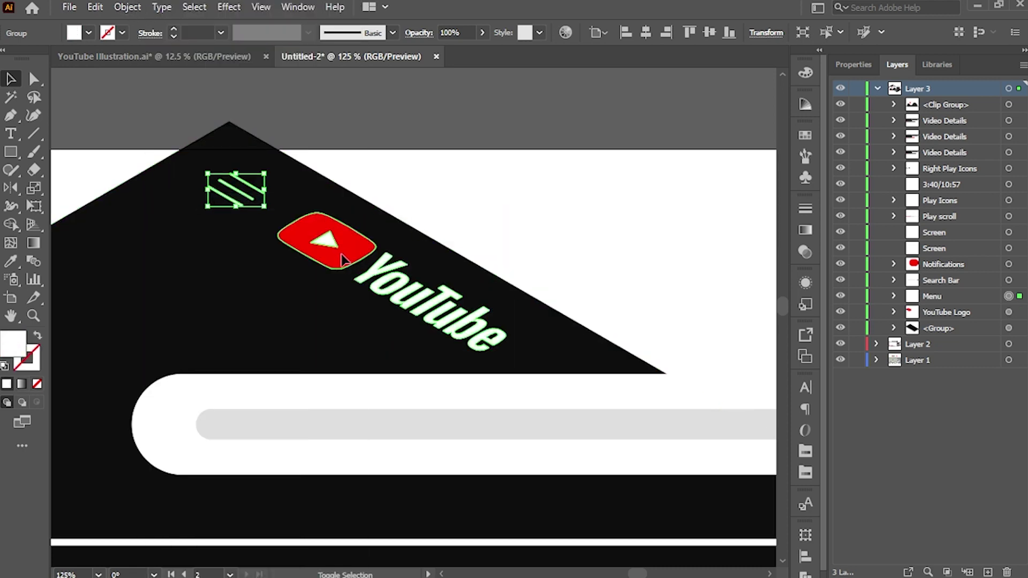
{"action": "left_click", "coordinate": [341, 256], "text": "shift"}
{"action": "key", "text": "ctrl+g"}
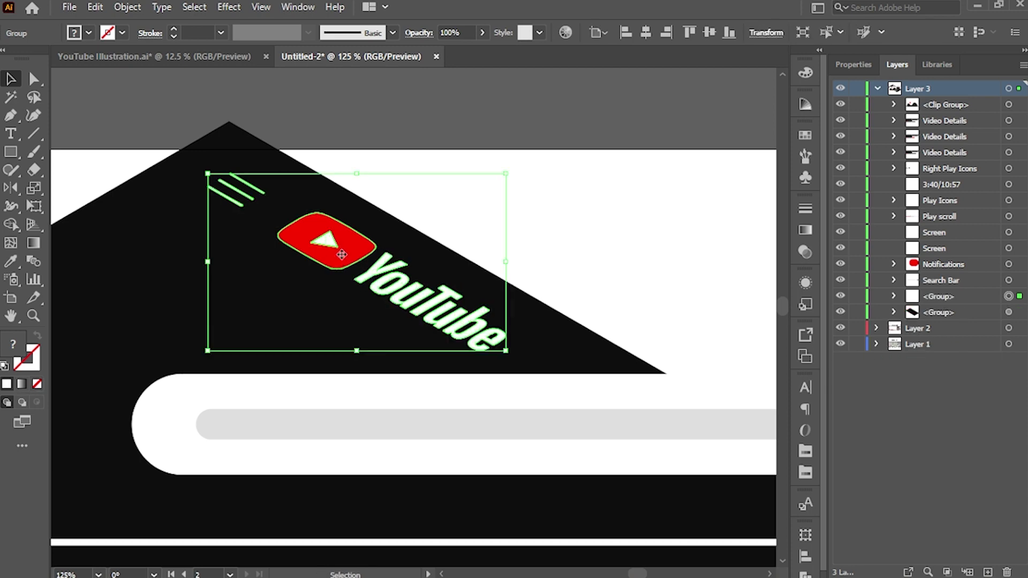
Step: Paste a copy of the logo and menu group behind the original and nudge it slightly downward as a shadow
{"action": "left_click", "coordinate": [95, 7]}
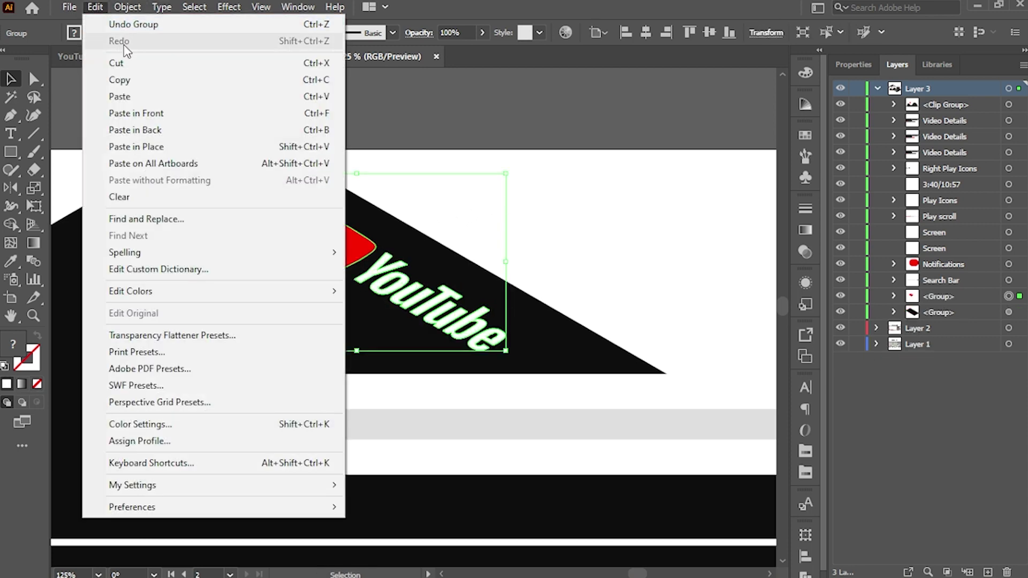
{"action": "left_click", "coordinate": [119, 79]}
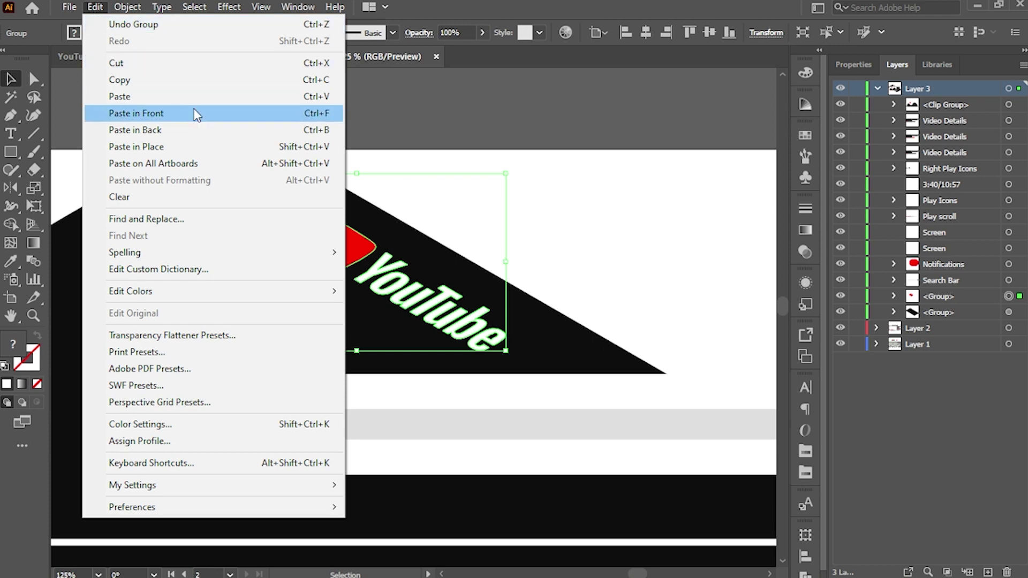
{"action": "left_click", "coordinate": [217, 133]}
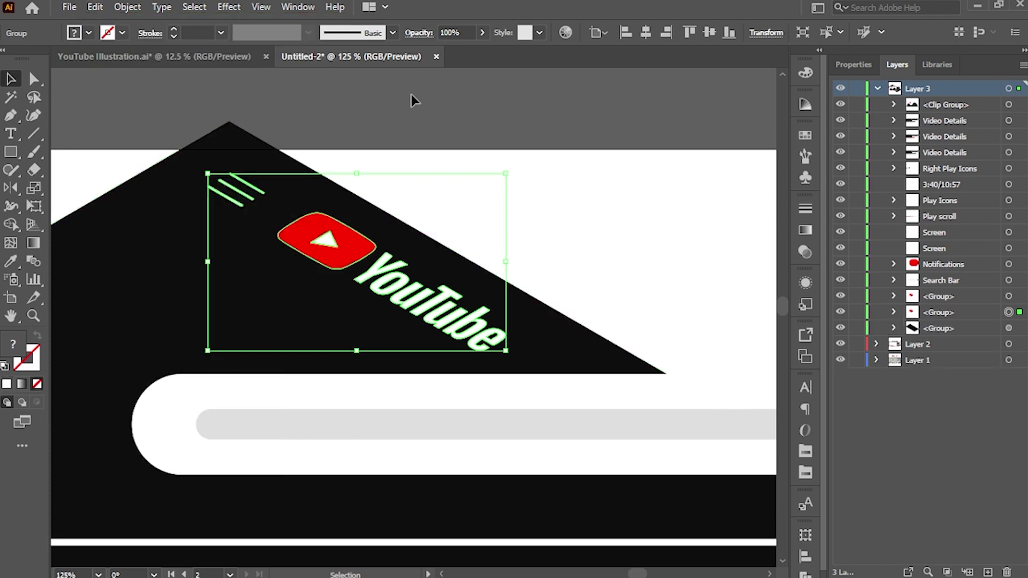
{"action": "key", "text": "Down"}
{"action": "key", "text": "Down"}
{"action": "key", "text": "Down"}
{"action": "key", "text": "Down"}
{"action": "key", "text": "Down"}
{"action": "key", "text": "Down"}
{"action": "key", "text": "Down"}
{"action": "key", "text": "Down"}
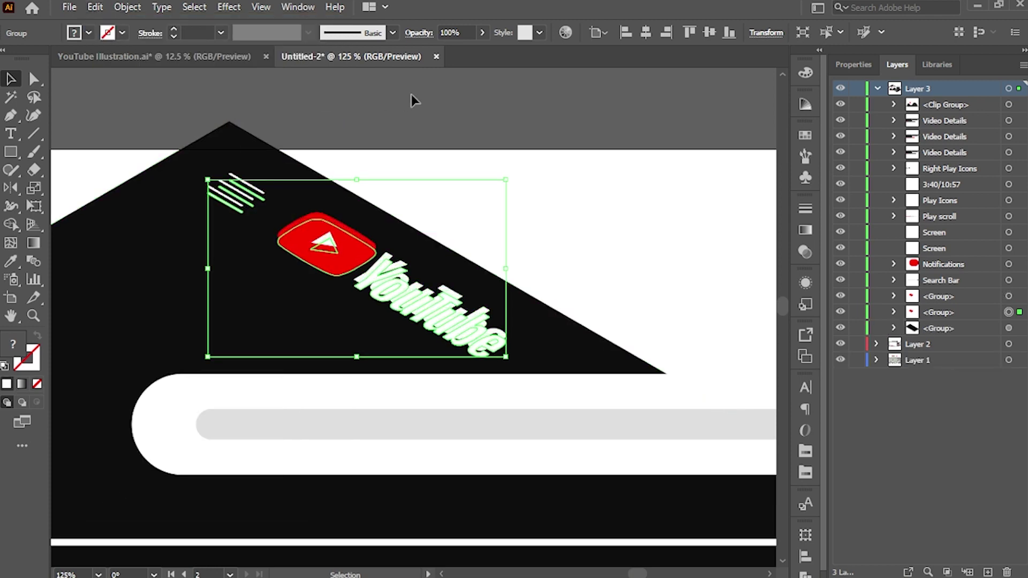
Step: Give the shadow copy of the logo and menu group a black fill with no stroke and deselect it
{"action": "key", "text": "d"}
{"action": "key", "text": "shift+x"}
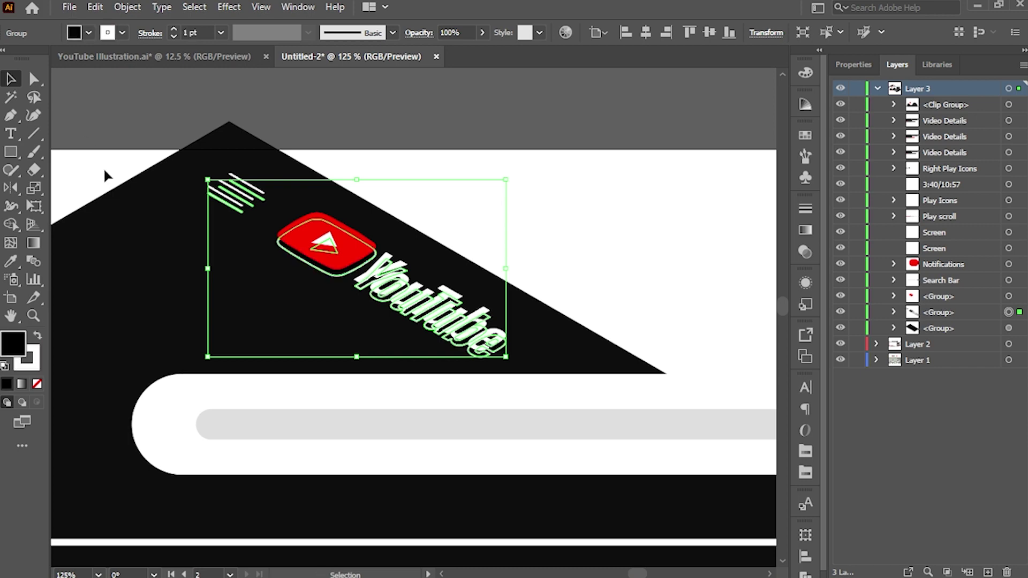
{"action": "key", "text": "x"}
{"action": "key", "text": "slash"}
{"action": "key", "text": "x"}
{"action": "left_click", "coordinate": [464, 230]}
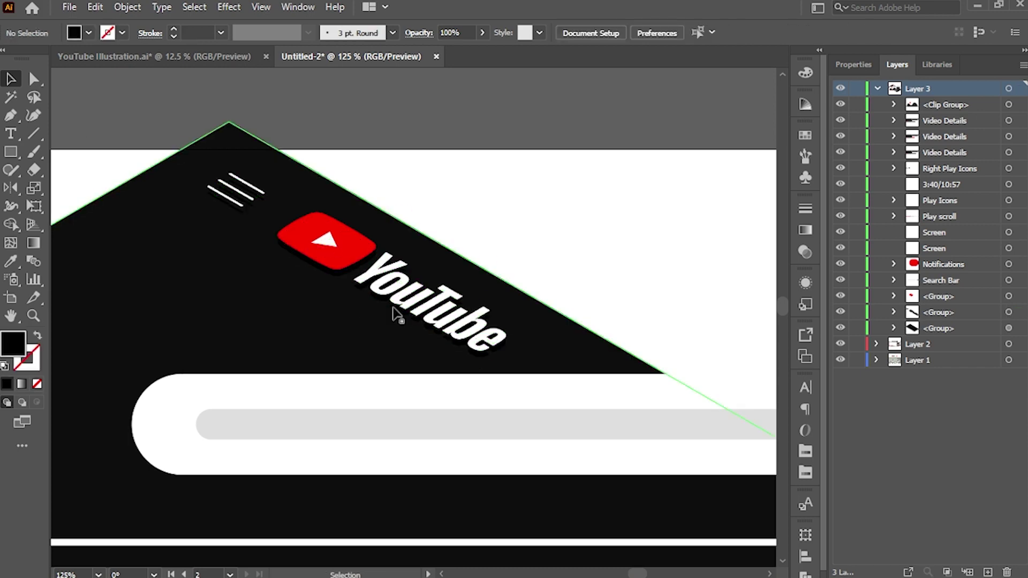
Step: Set the logo shadow's opacity to 60% and nudge it a little further down
{"action": "left_click", "coordinate": [331, 284]}
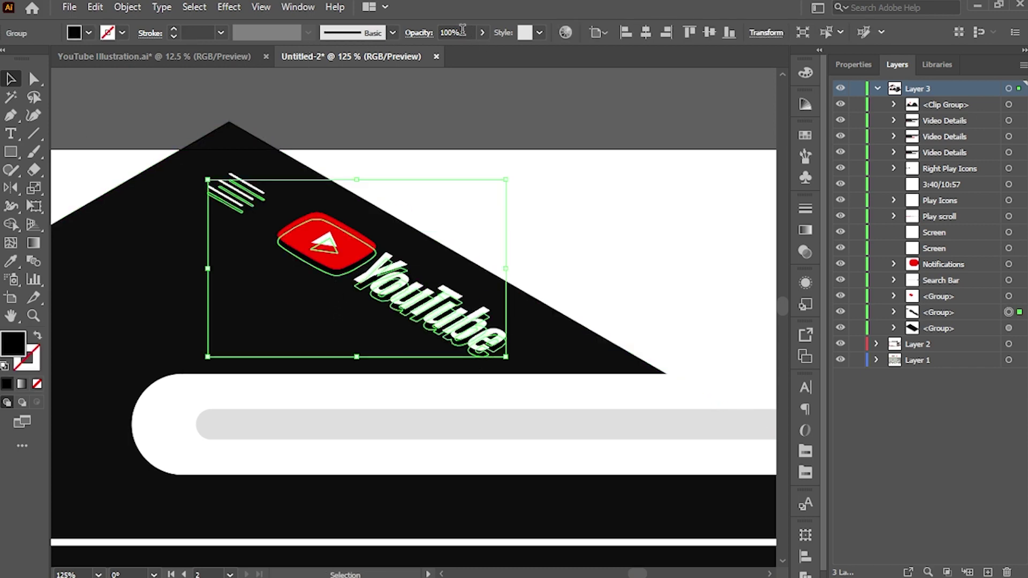
{"action": "left_click", "coordinate": [462, 30]}
{"action": "type", "text": "60"}
{"action": "key", "text": "Return"}
{"action": "key", "text": "Down"}
{"action": "key", "text": "Down"}
{"action": "left_click", "coordinate": [572, 200]}
Step: Apply the 3D Extrude & Bevel effect to the search bar with Isometric Top position and 40 pt extrude depth
{"action": "key", "text": "a"}
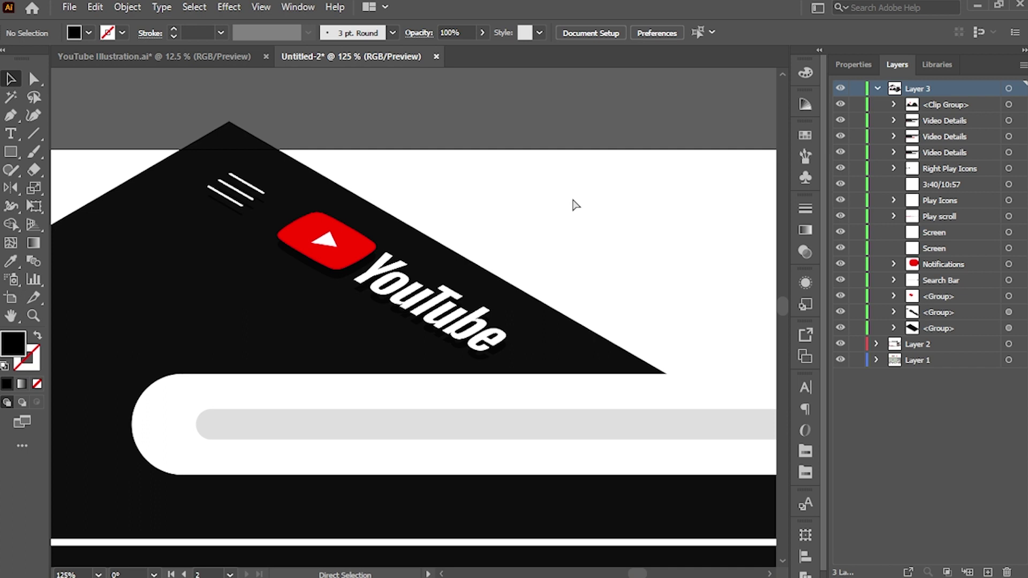
{"action": "key", "text": "ctrl+minus"}
{"action": "key", "text": "ctrl+minus"}
{"action": "key", "text": "ctrl+minus"}
{"action": "key", "text": "ctrl+minus"}
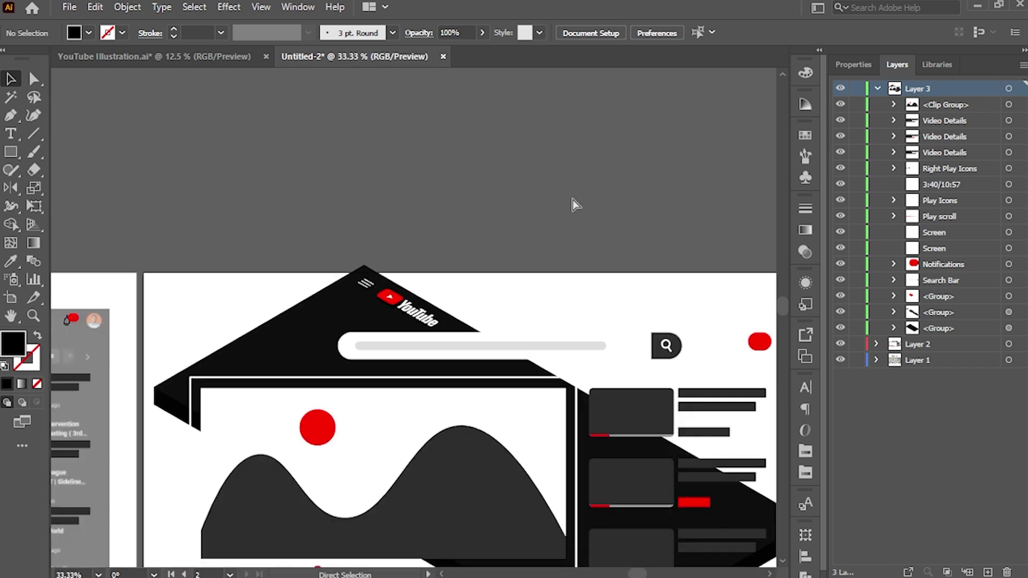
{"action": "key", "text": "ctrl+plus"}
{"action": "scroll", "coordinate": [608, 185], "scroll_direction": "right", "scroll_amount": 4}
{"action": "left_click", "coordinate": [496, 361]}
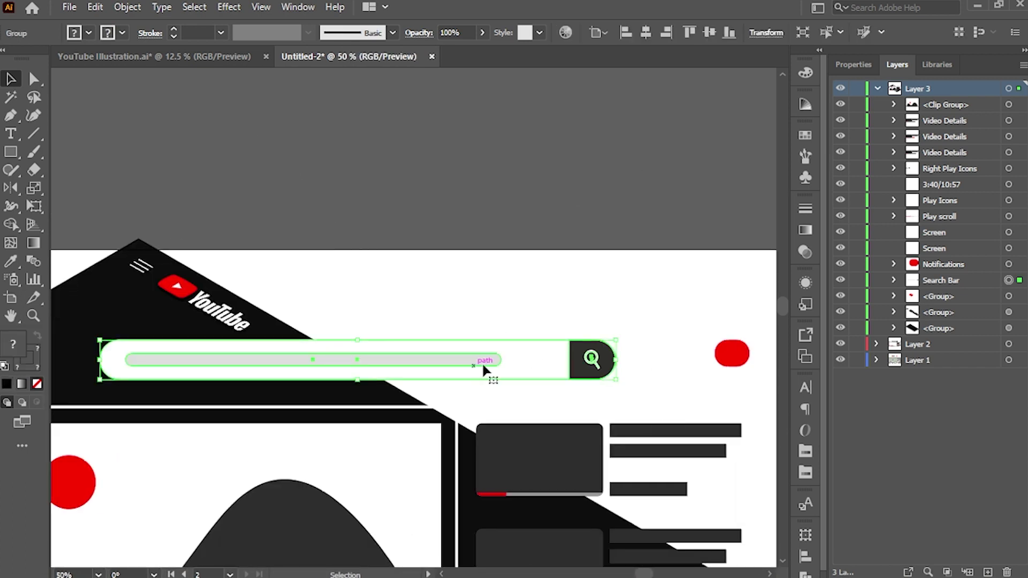
{"action": "left_click_drag", "start_coordinate": [484, 363], "coordinate": [511, 363]}
{"action": "left_click", "coordinate": [228, 6]}
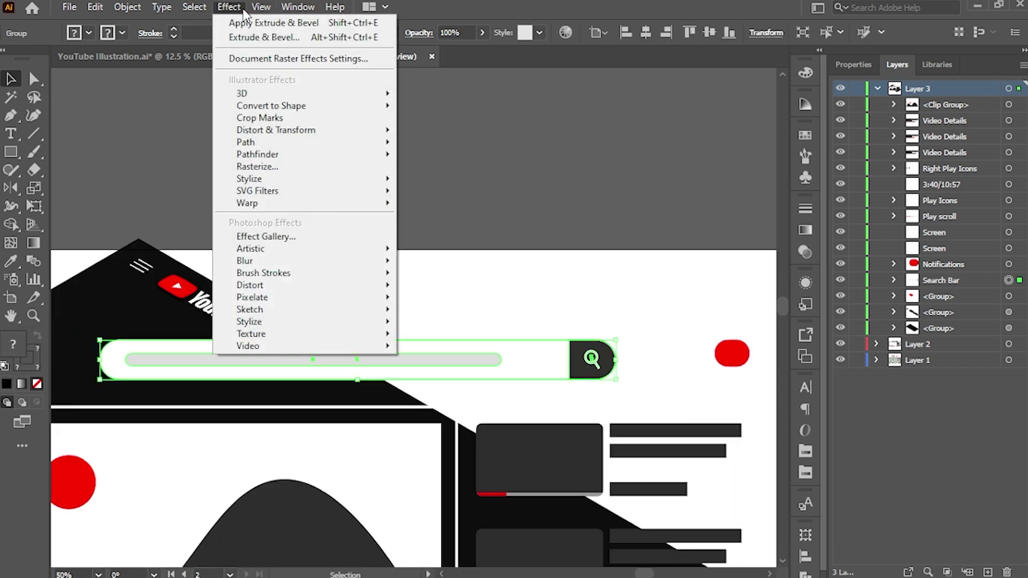
{"action": "left_click", "coordinate": [285, 38]}
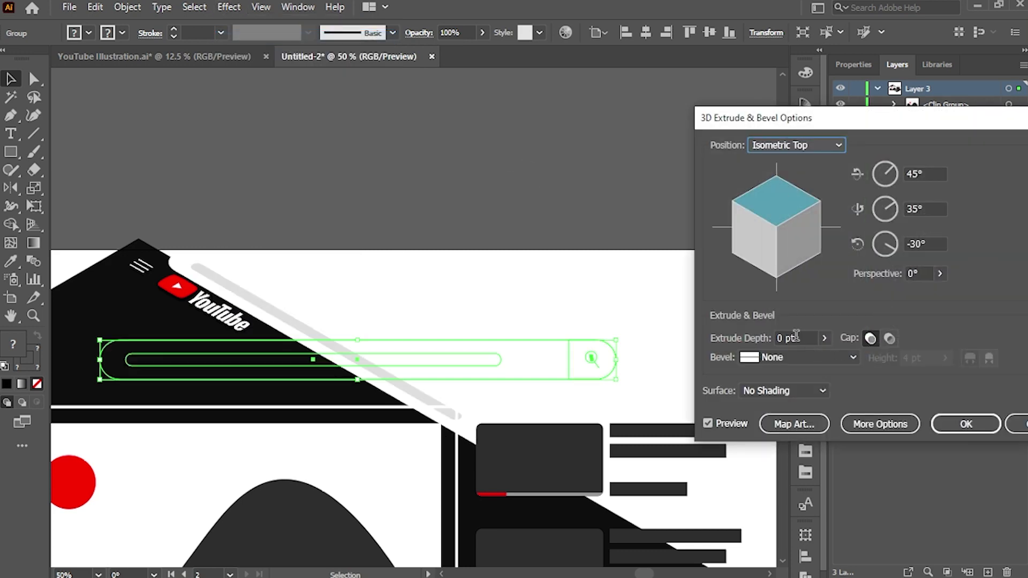
{"action": "triple_click", "coordinate": [797, 335]}
{"action": "type", "text": "40"}
{"action": "key", "text": "Tab"}
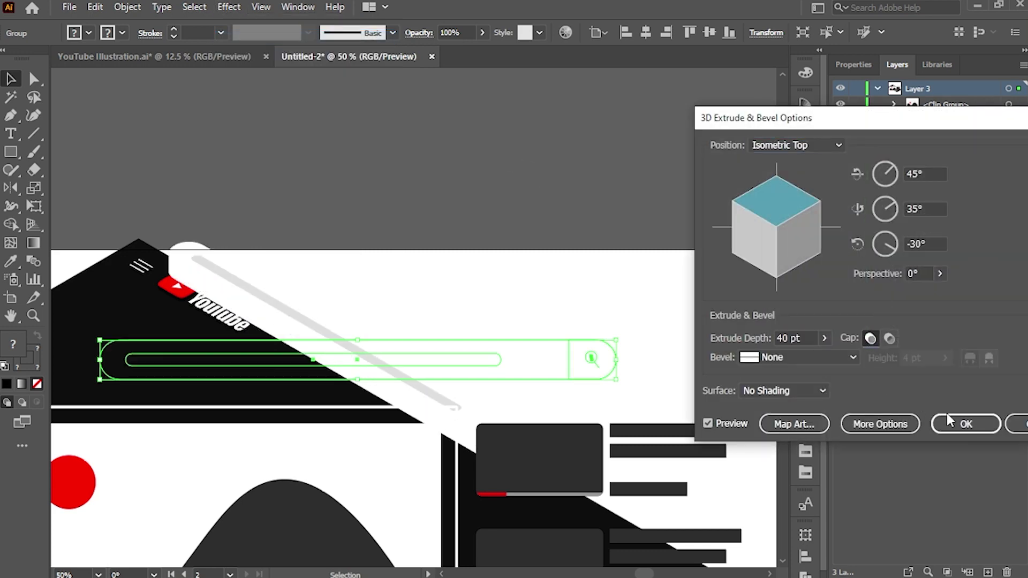
{"action": "left_click", "coordinate": [958, 423]}
Step: Lock the extruded black background slab group
{"action": "scroll", "coordinate": [657, 291], "scroll_direction": "down", "scroll_amount": 5}
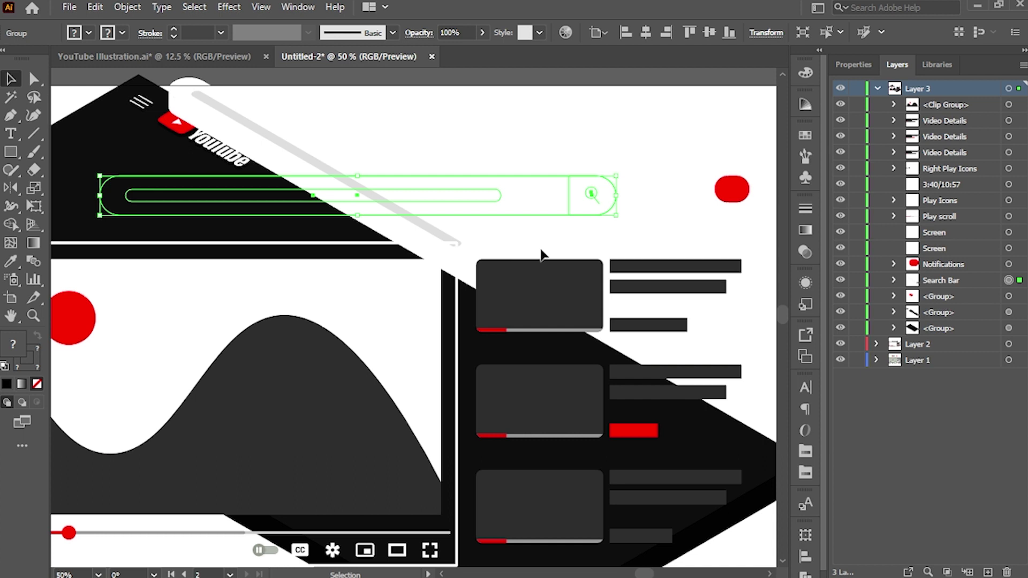
{"action": "key", "text": "ctrl+minus"}
{"action": "left_click", "coordinate": [365, 303]}
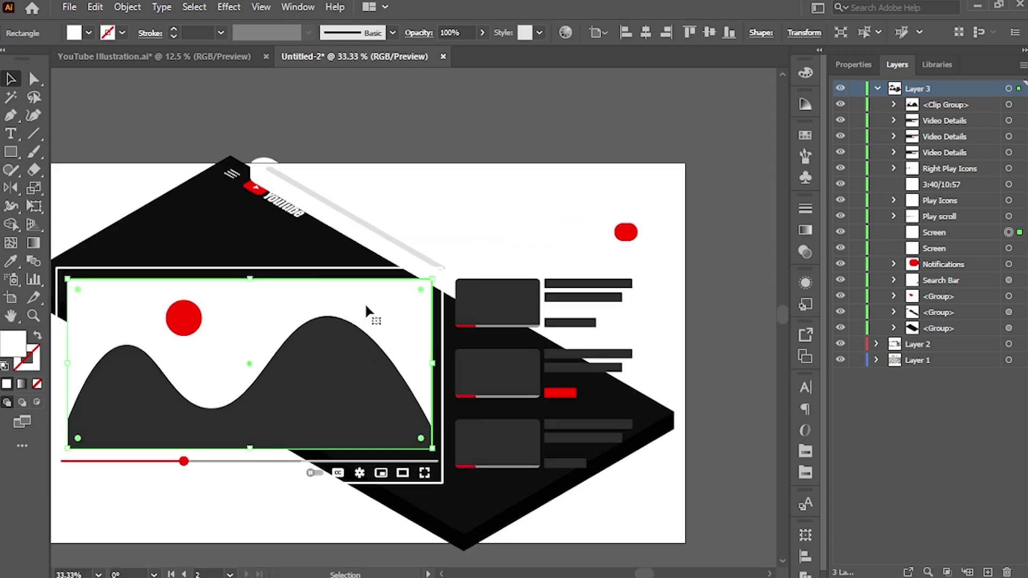
{"action": "left_click", "coordinate": [468, 513]}
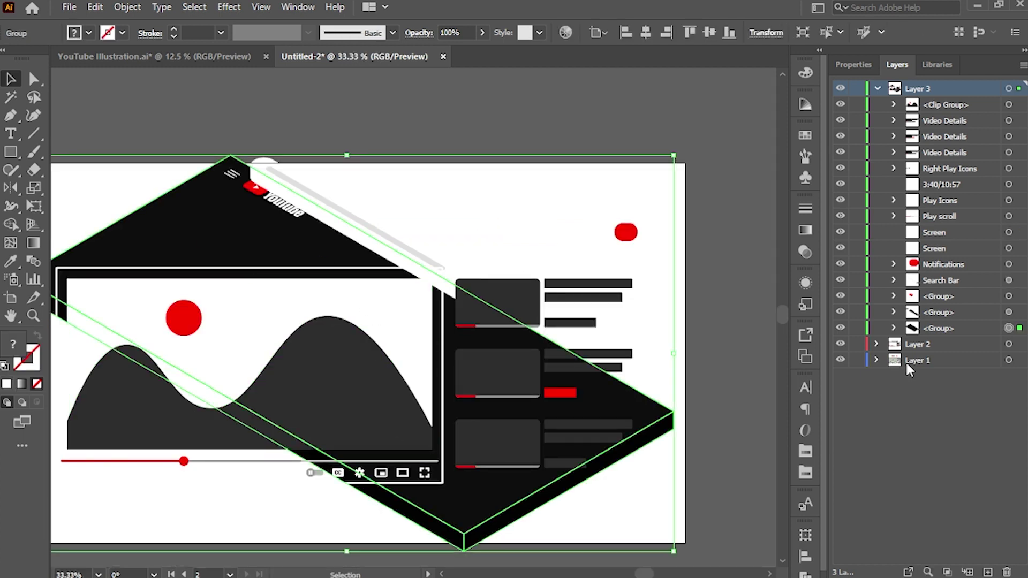
{"action": "left_click", "coordinate": [857, 328]}
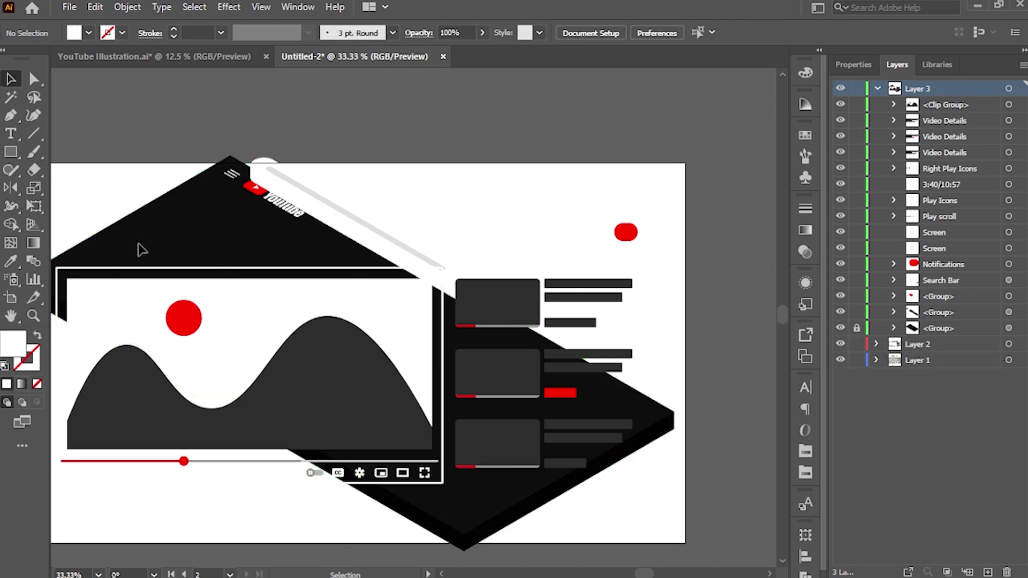
Step: Move the flat video player and the suggested-video elements down, clear of the search bar
{"action": "left_click_drag", "start_coordinate": [160, 262], "coordinate": [637, 514]}
{"action": "left_click_drag", "start_coordinate": [361, 305], "coordinate": [359, 417]}
{"action": "left_click", "coordinate": [395, 324]}
Step: Move the isometric search bar next to the YouTube logo along the slab's upper edge and set its extrude depth to 50 pt
{"action": "key", "text": "ctrl+equal"}
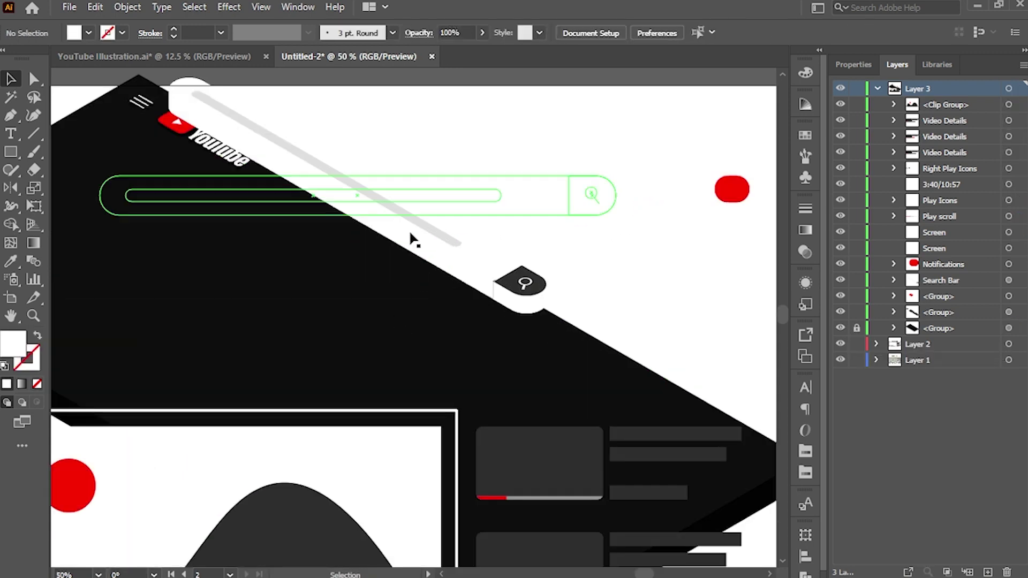
{"action": "left_click_drag", "start_coordinate": [408, 226], "coordinate": [492, 283]}
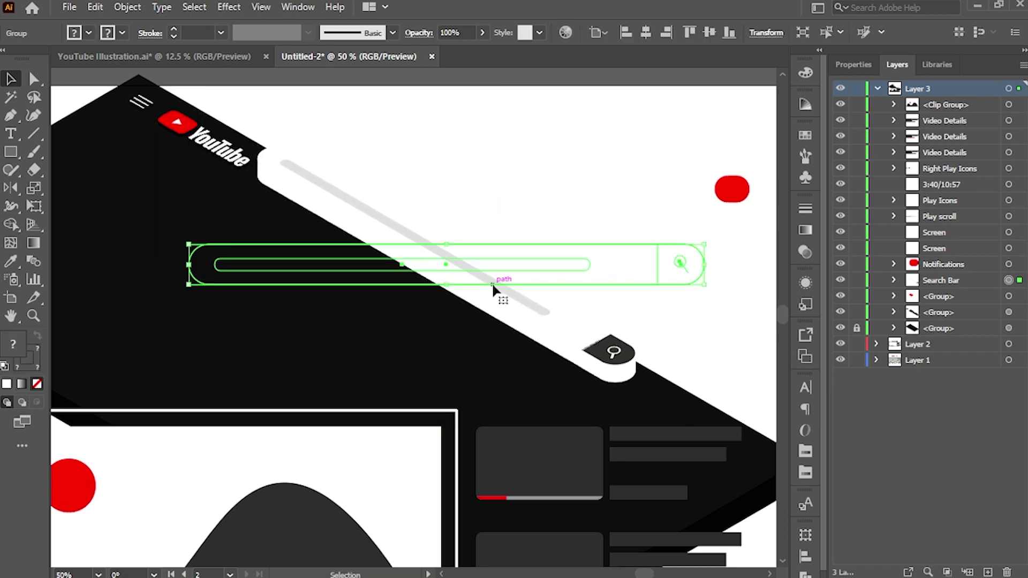
{"action": "left_click", "coordinate": [842, 62]}
{"action": "left_click", "coordinate": [911, 304]}
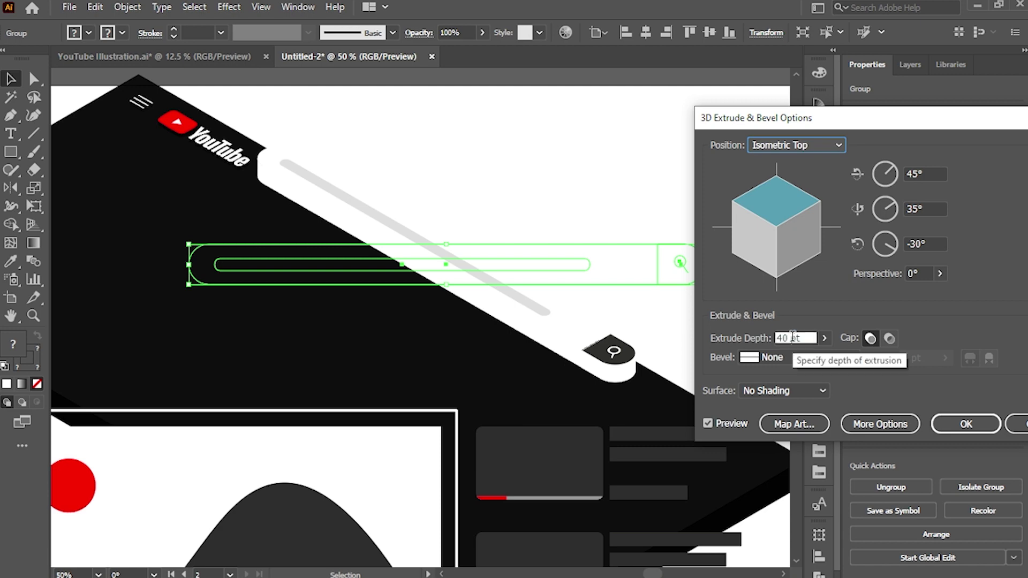
{"action": "double_click", "coordinate": [793, 337]}
{"action": "type", "text": "50"}
{"action": "key", "text": "Return"}
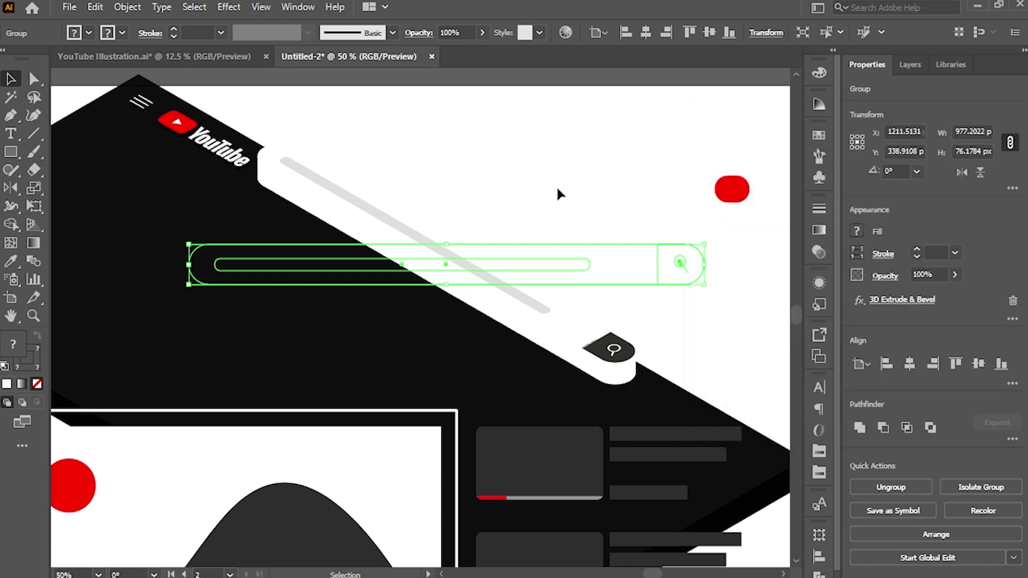
Step: Expand the extruded search bar's appearance, shift it slightly away from the YouTube logo along the slab's edge, and ungroup it
{"action": "left_click", "coordinate": [128, 7]}
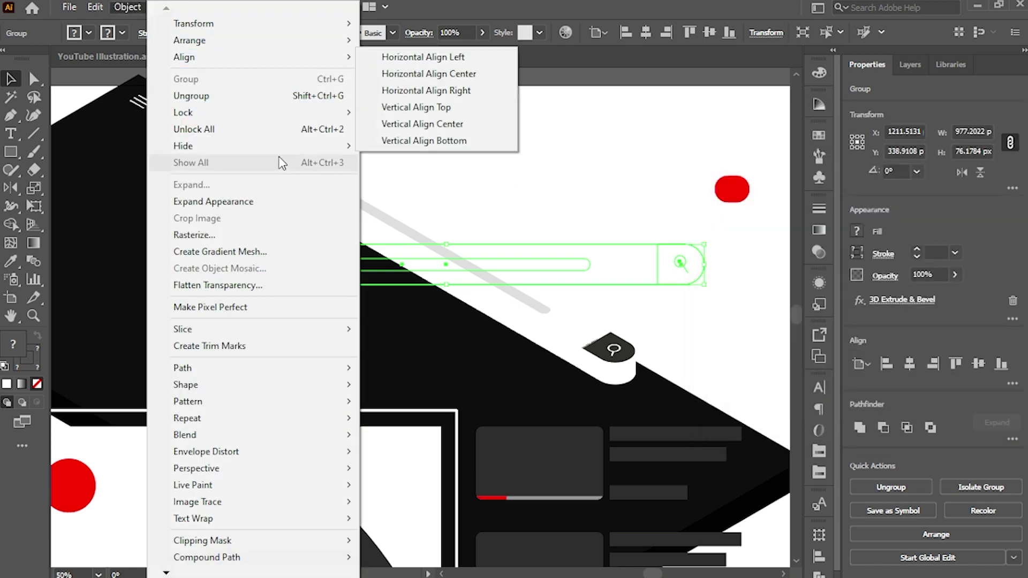
{"action": "left_click", "coordinate": [282, 200]}
{"action": "key", "text": "ctrl+h"}
{"action": "left_click", "coordinate": [549, 217]}
{"action": "mouse_move", "coordinate": [455, 269]}
{"action": "left_mouse_down"}
{"action": "mouse_move", "coordinate": [474, 267]}
{"action": "mouse_move", "coordinate": [465, 272]}
{"action": "left_mouse_up"}
{"action": "key", "text": "ctrl+shift+g"}
{"action": "key", "text": "ctrl+shift+a"}
Step: Set the opacity of the search bar's long side face and rounded end faces to 40%
{"action": "left_click", "coordinate": [491, 303]}
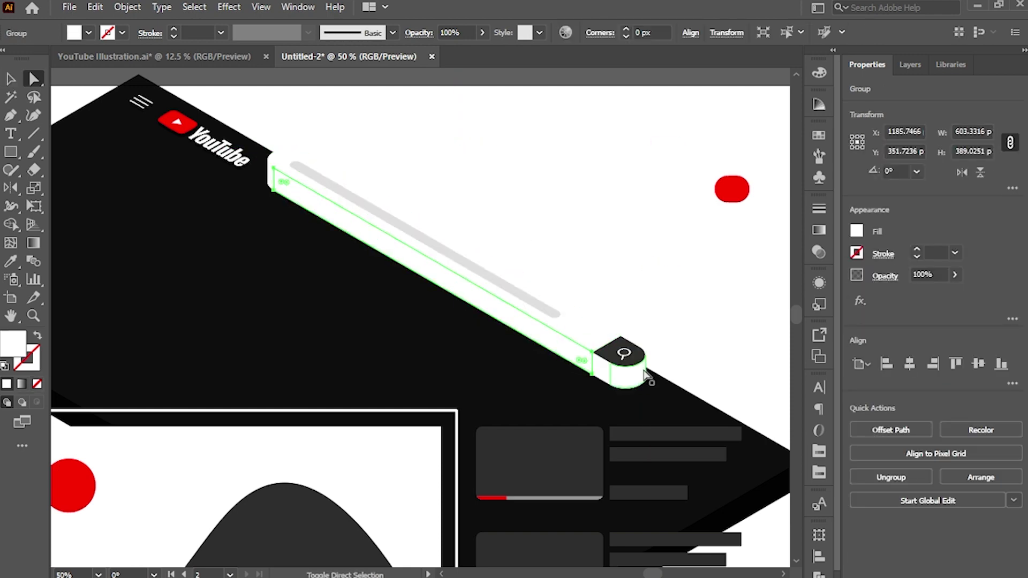
{"action": "left_click", "coordinate": [615, 376], "text": "shift"}
{"action": "left_click", "coordinate": [270, 182], "text": "shift"}
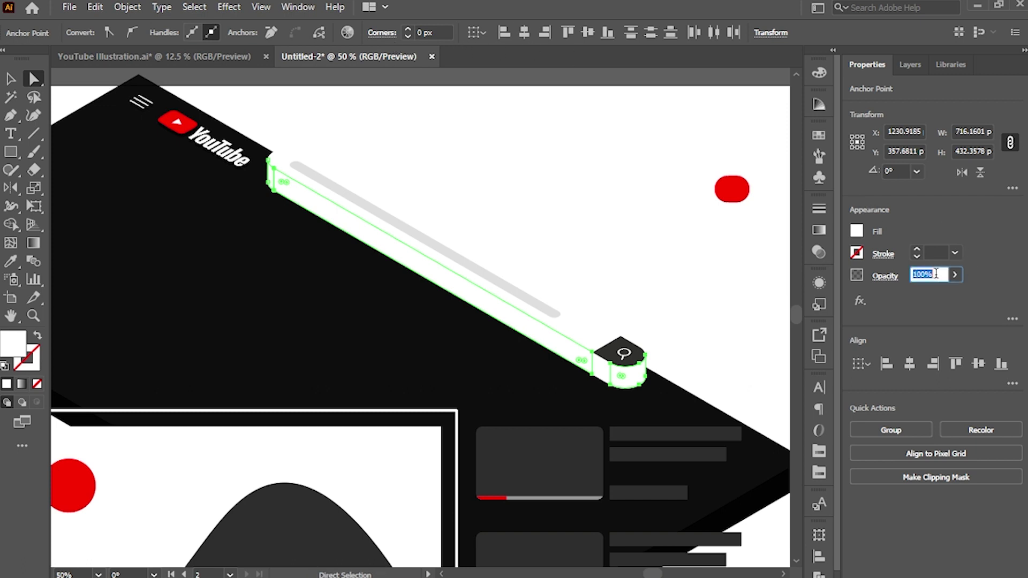
{"action": "key", "text": "Return"}
{"action": "left_click", "coordinate": [618, 285]}
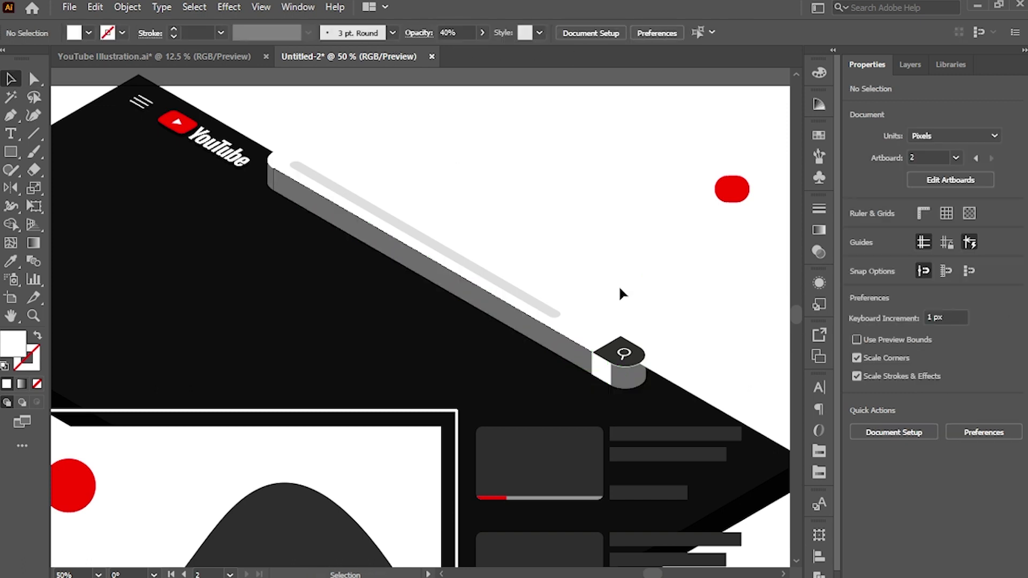
Step: Set the small white side face below the search button to 40% opacity
{"action": "left_click", "coordinate": [600, 368]}
{"action": "left_click", "coordinate": [464, 32]}
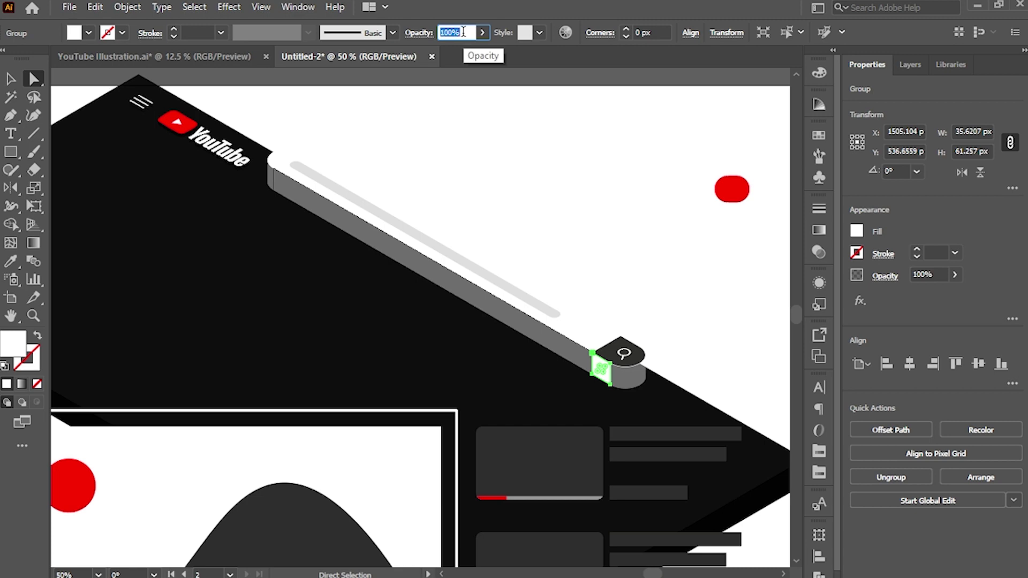
{"action": "type", "text": "40"}
{"action": "key", "text": "Return"}
{"action": "key", "text": "v"}
{"action": "left_click", "coordinate": [575, 256]}
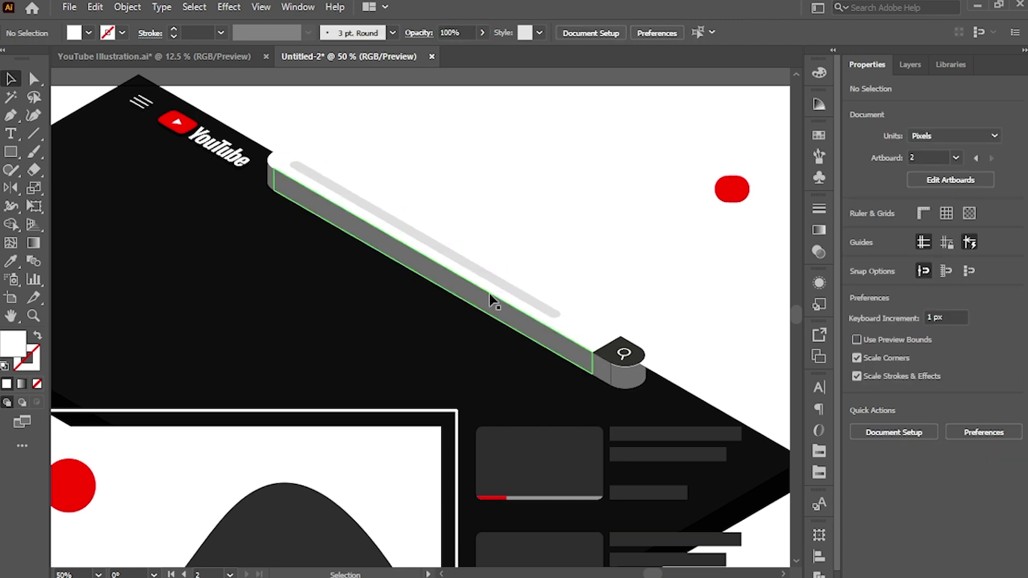
Step: Paste a copy of the search bar group behind the original and move the copy 30 px down
{"action": "left_click", "coordinate": [482, 284]}
{"action": "left_click", "coordinate": [96, 7]}
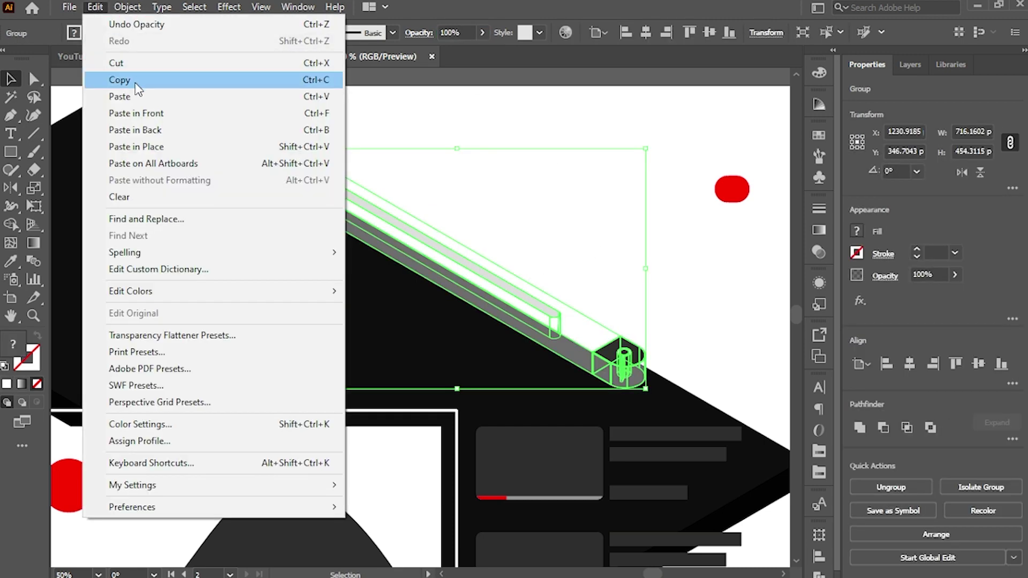
{"action": "left_click", "coordinate": [128, 80]}
{"action": "left_click", "coordinate": [95, 7]}
{"action": "left_click", "coordinate": [239, 130]}
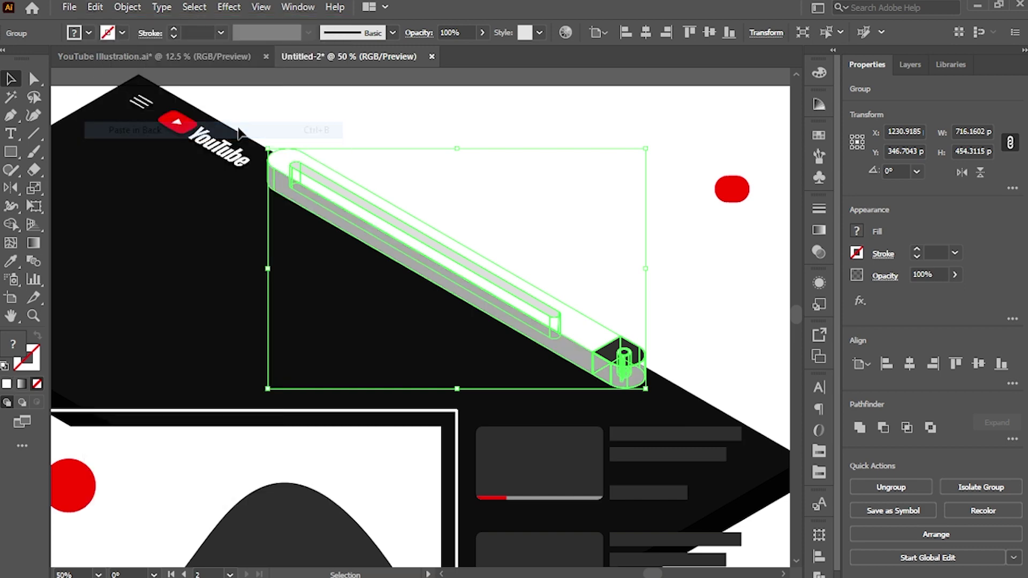
{"action": "key", "text": "shift+Down"}
{"action": "key", "text": "shift+Down"}
{"action": "key", "text": "shift+Down"}
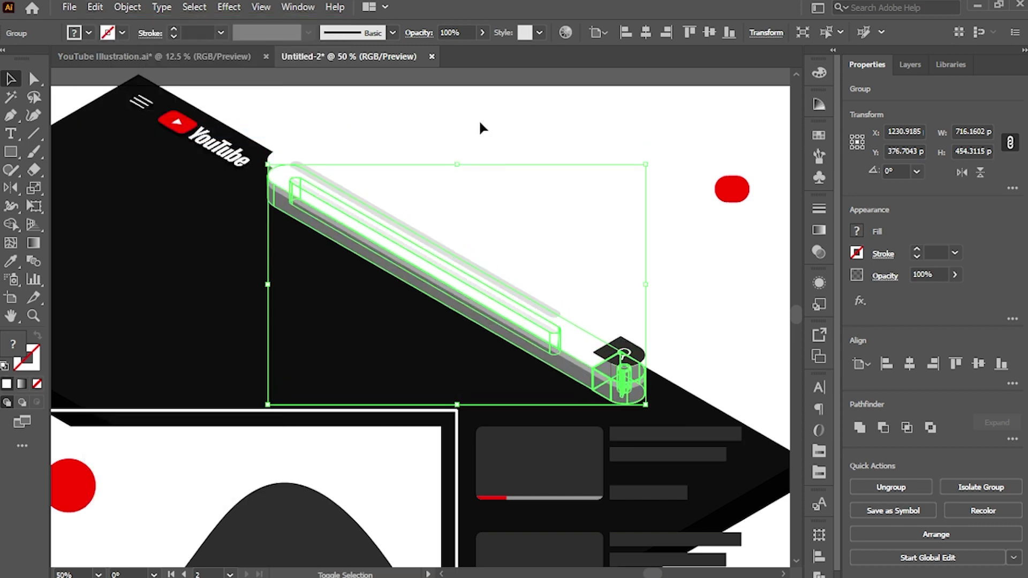
Step: Give the search bar's rear copy a solid black fill and no stroke
{"action": "key", "text": "d"}
{"action": "key", "text": "shift+x"}
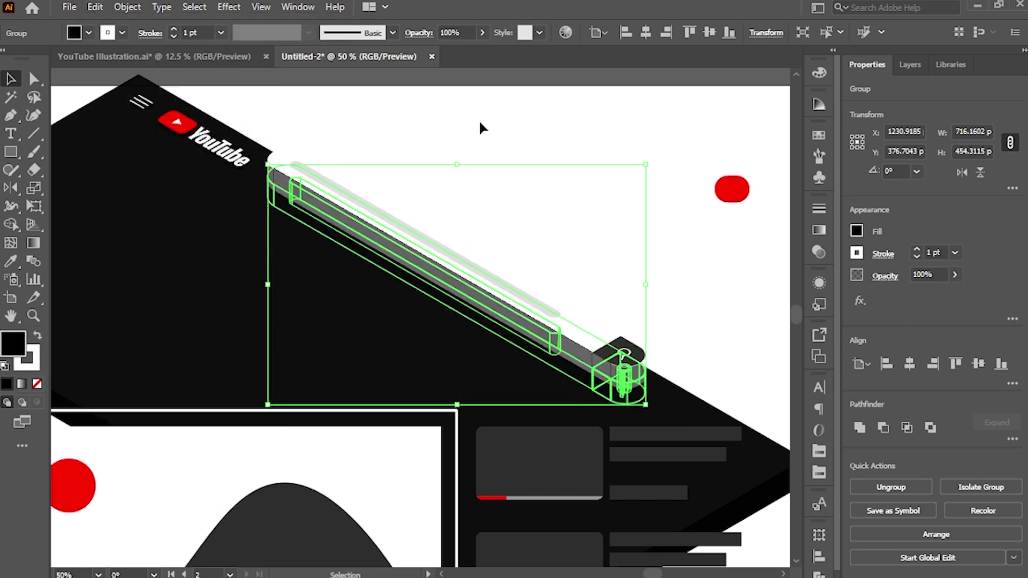
{"action": "key", "text": "x"}
{"action": "key", "text": "slash"}
{"action": "key", "text": "x"}
{"action": "left_click", "coordinate": [480, 122]}
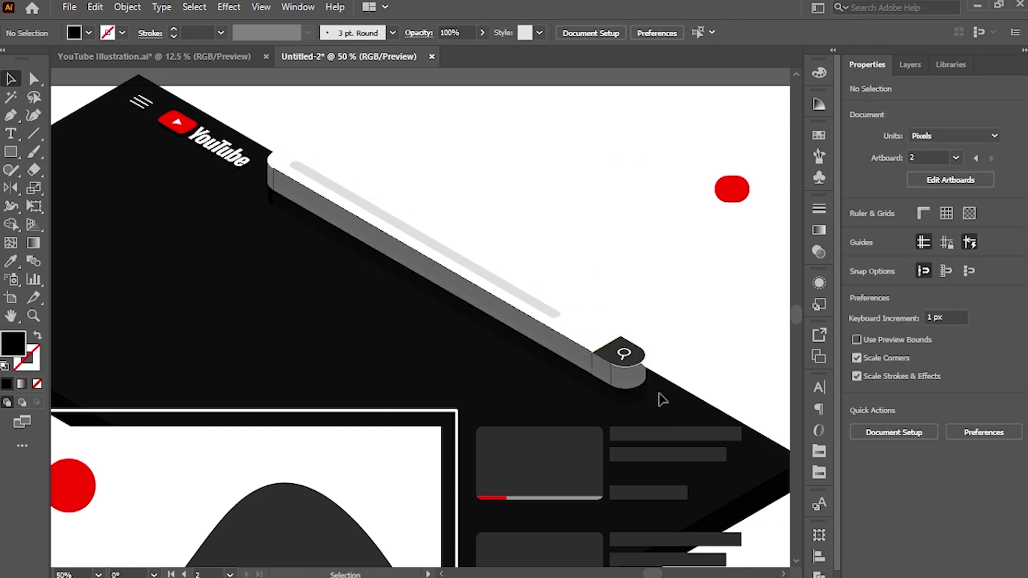
Step: Apply a Gaussian Blur with a 15 px radius to the black search bar copy to make a soft shadow
{"action": "left_click", "coordinate": [554, 379]}
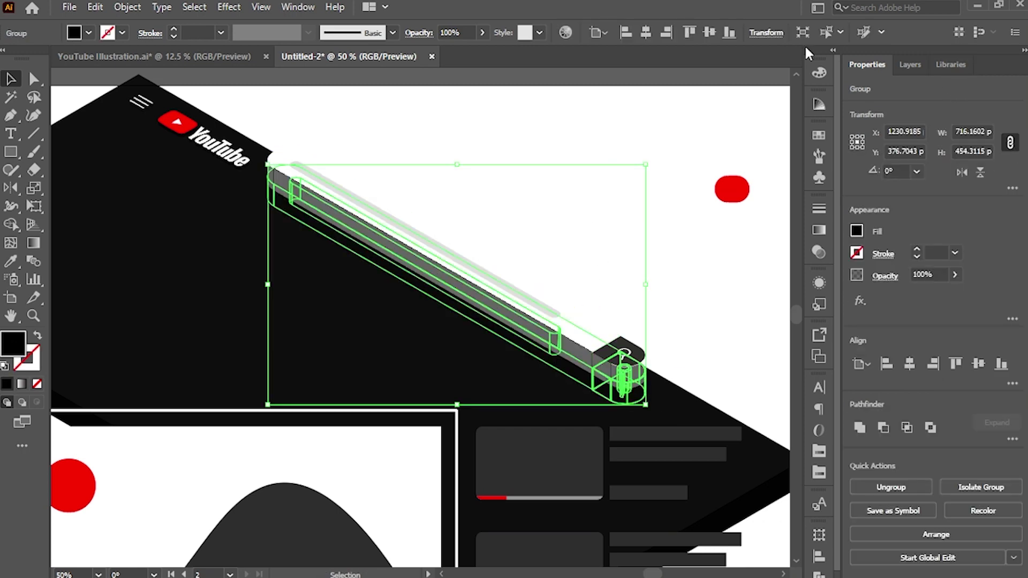
{"action": "left_click", "coordinate": [223, 8]}
{"action": "mouse_move", "coordinate": [354, 268]}
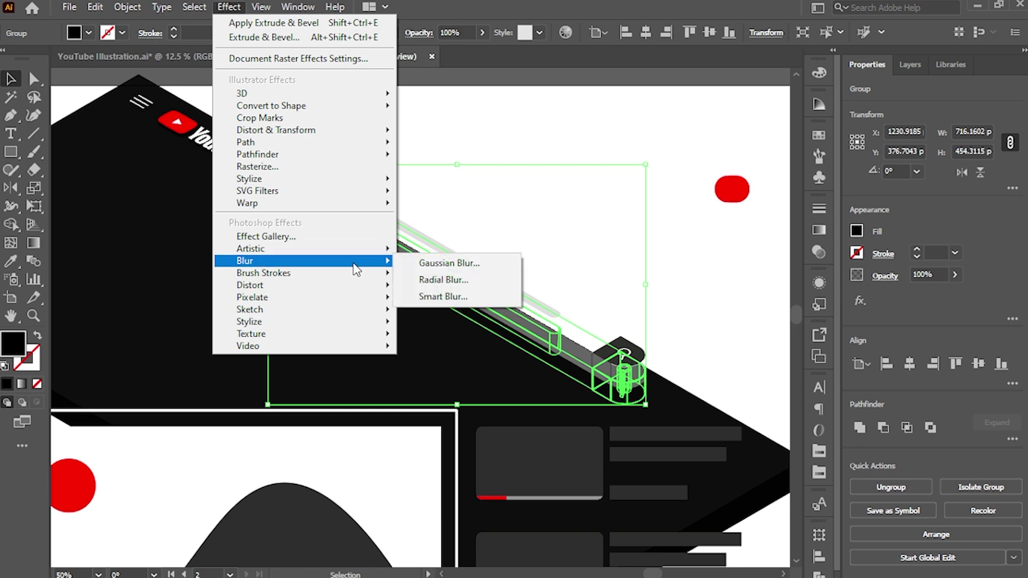
{"action": "left_click", "coordinate": [434, 267]}
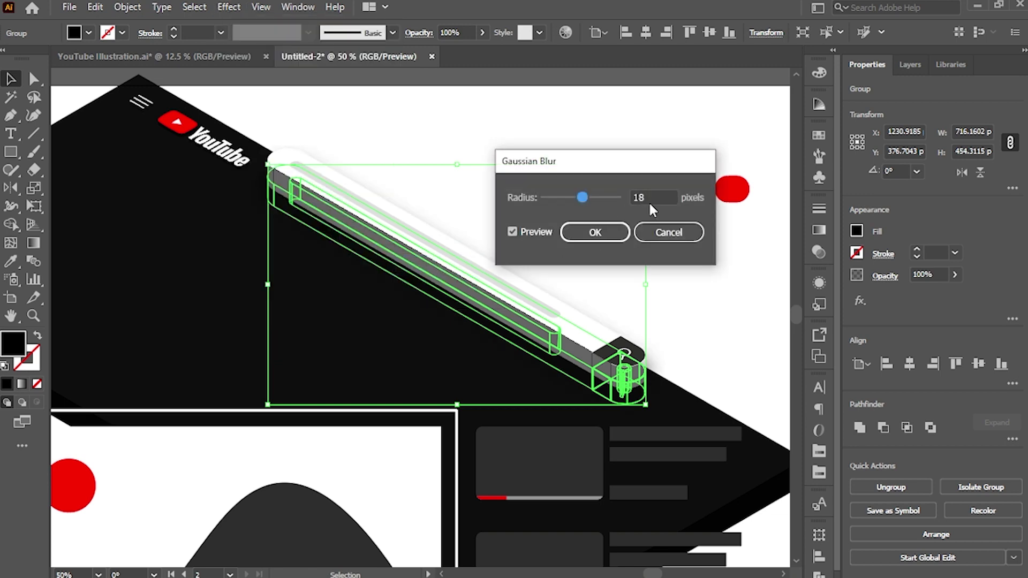
{"action": "double_click", "coordinate": [661, 196]}
{"action": "type", "text": "15"}
{"action": "key", "text": "Return"}
{"action": "left_click", "coordinate": [633, 257]}
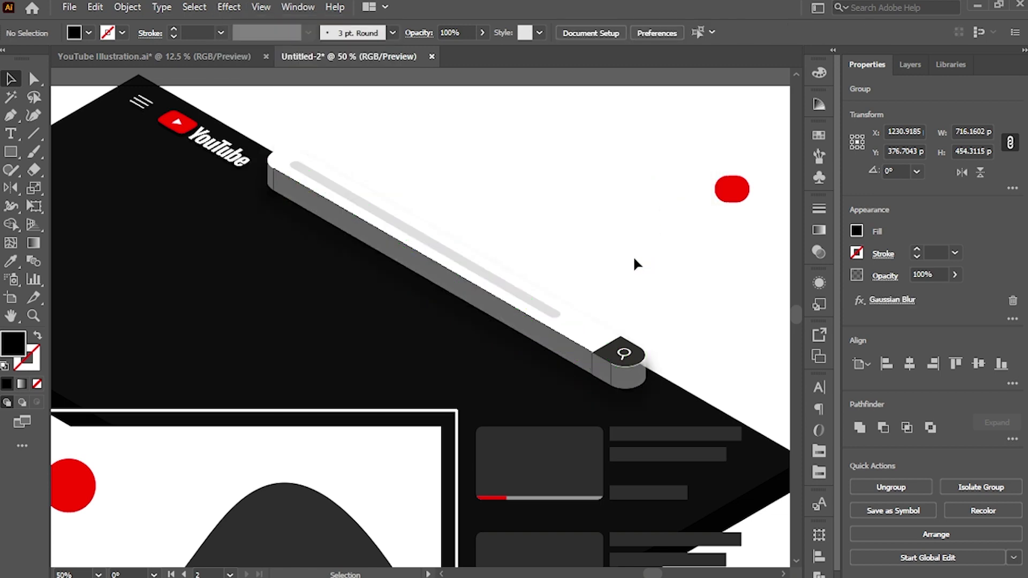
Step: Move the red notification badge onto the slab between the search button and the slab's corner
{"action": "key", "text": "z"}
{"action": "left_click_drag", "start_coordinate": [520, 325], "coordinate": [496, 310]}
{"action": "key", "text": "v"}
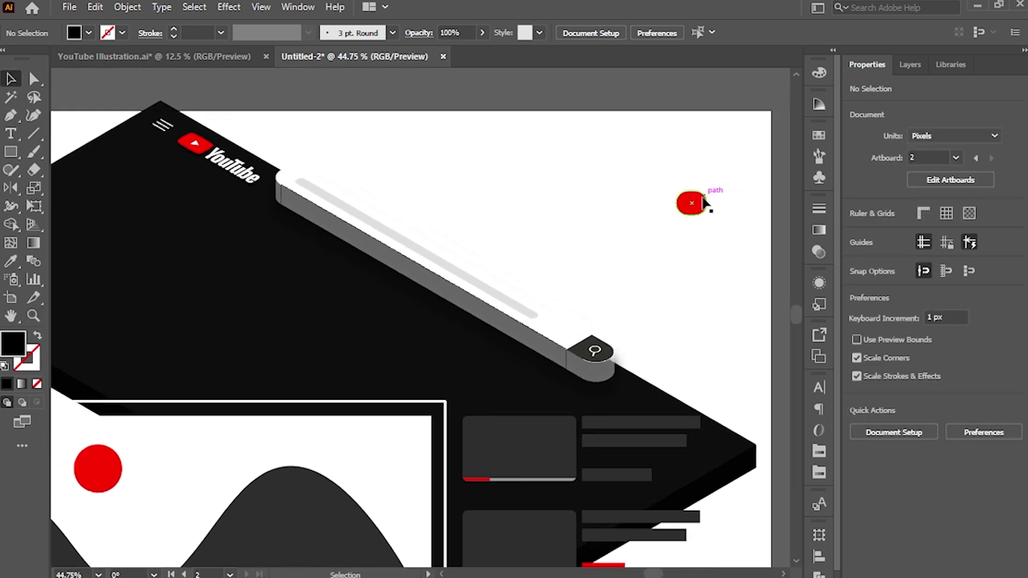
{"action": "left_click_drag", "start_coordinate": [696, 204], "coordinate": [653, 387]}
Step: Paste a copy of the notification bell and badge group behind the original and shift the copy 6 px down
{"action": "left_click", "coordinate": [95, 7]}
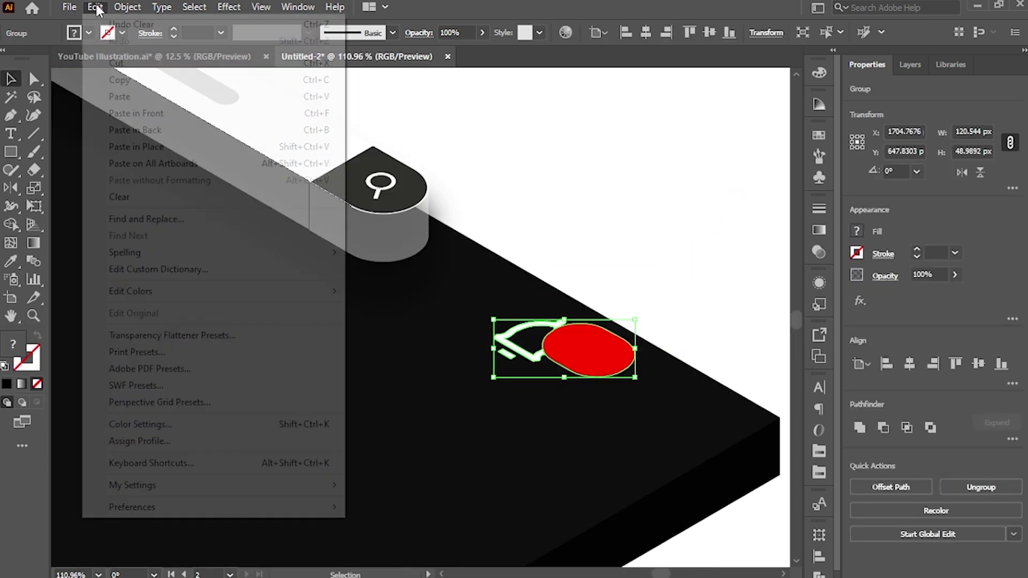
{"action": "left_click", "coordinate": [156, 80]}
{"action": "left_click", "coordinate": [95, 6]}
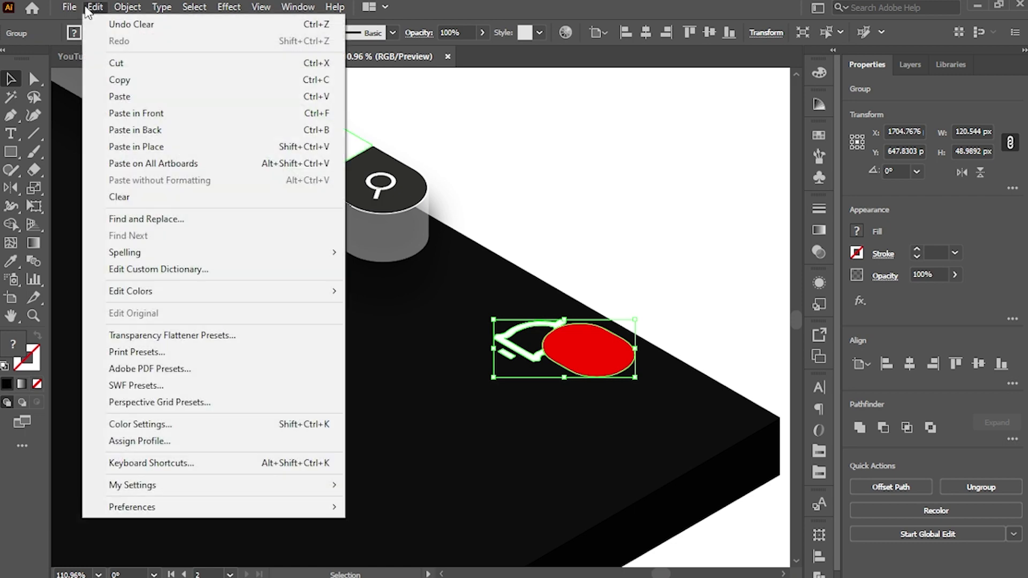
{"action": "left_click", "coordinate": [225, 136]}
{"action": "key", "text": "Down"}
{"action": "key", "text": "Down"}
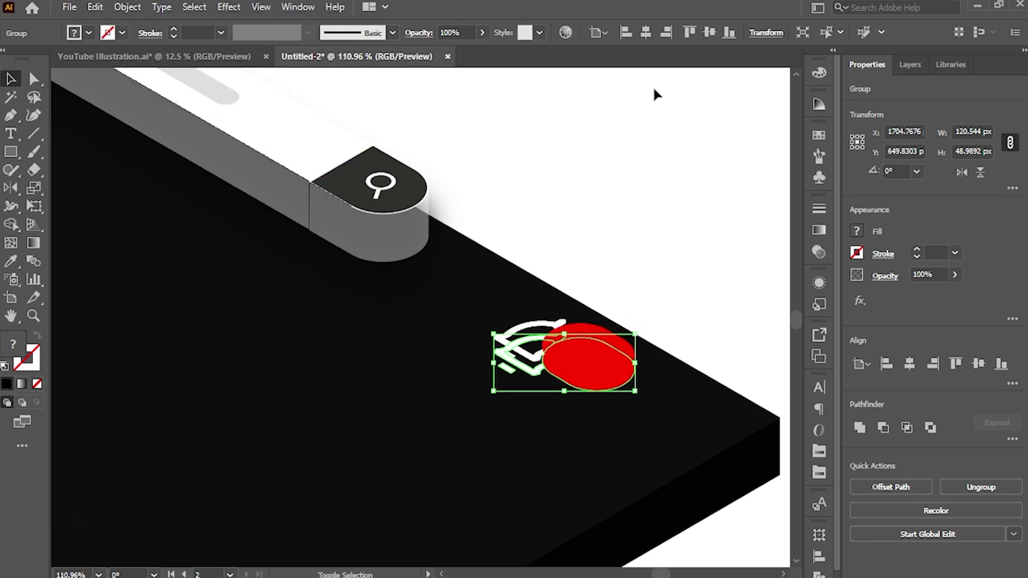
{"action": "key", "text": "Down"}
{"action": "key", "text": "Down"}
{"action": "key", "text": "Down"}
{"action": "key", "text": "Down"}
Step: Fill the notification copy with black, remove its stroke, and set its opacity to 60%
{"action": "key", "text": "d"}
{"action": "key", "text": "shift+x"}
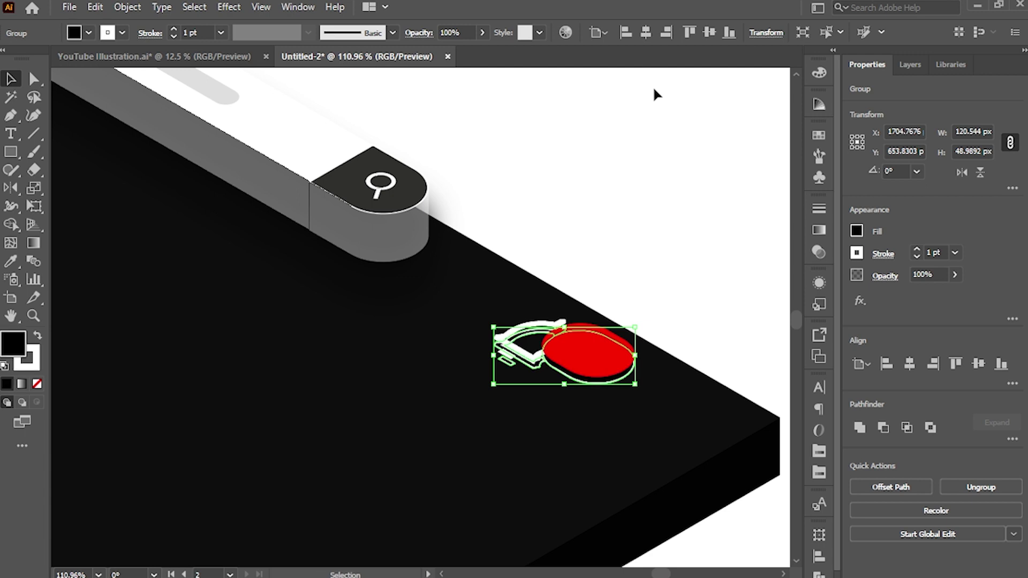
{"action": "key", "text": "slash"}
{"action": "key", "text": "x"}
{"action": "type", "text": "60"}
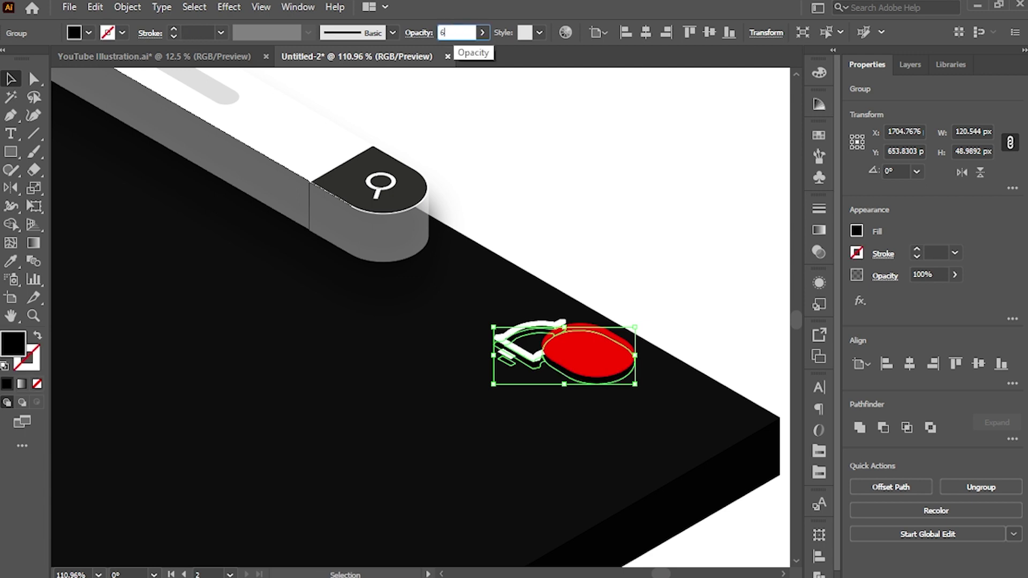
{"action": "key", "text": "Return"}
{"action": "left_click", "coordinate": [629, 219]}
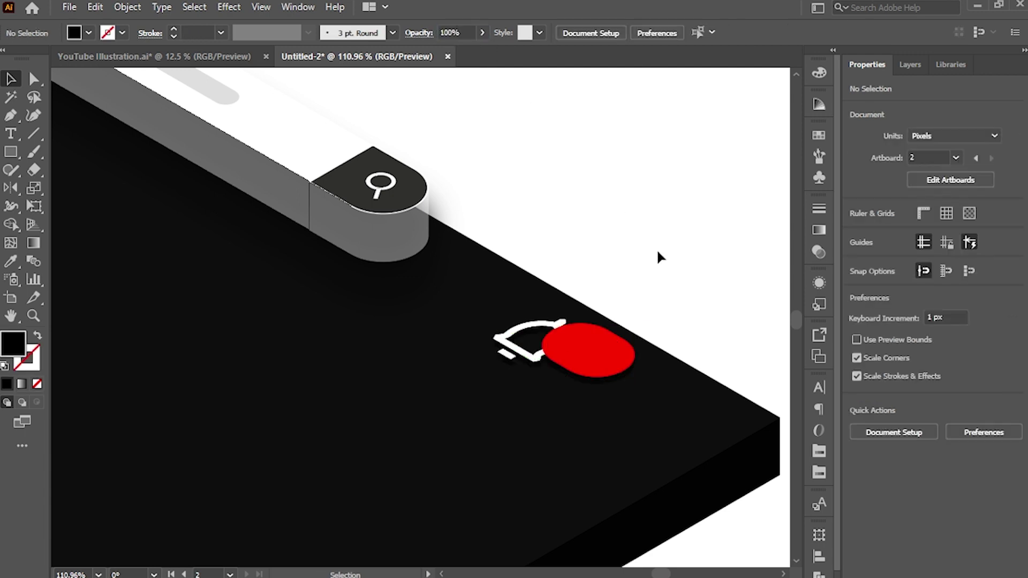
Step: Isolate the notification group and enlarge the red badge's duplicate to about 107 by 62 px
{"action": "scroll", "coordinate": [657, 275], "scroll_direction": "right", "scroll_amount": 3}
{"action": "double_click", "coordinate": [461, 362]}
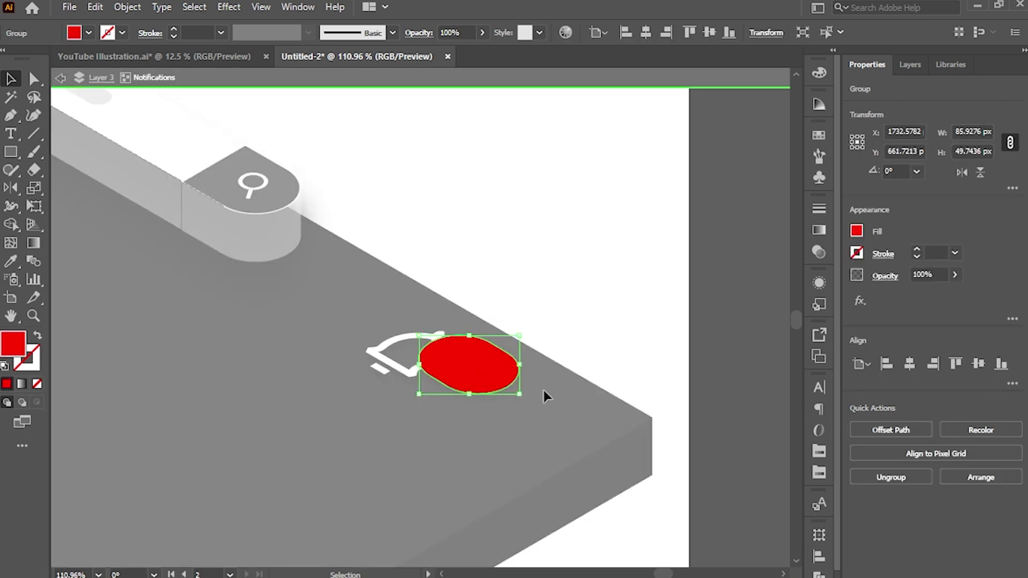
{"action": "left_click_drag", "start_coordinate": [521, 392], "coordinate": [532, 401]}
Step: Apply a 12 px Gaussian Blur to the enlarged red badge as a glow and leave isolation mode
{"action": "left_click", "coordinate": [233, 10]}
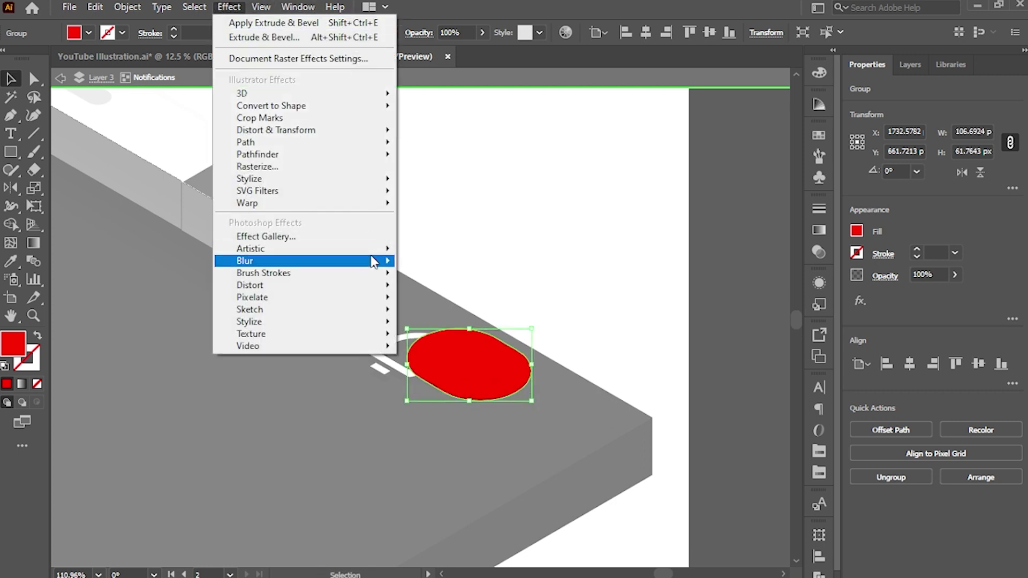
{"action": "mouse_move", "coordinate": [321, 260]}
{"action": "left_click", "coordinate": [450, 263]}
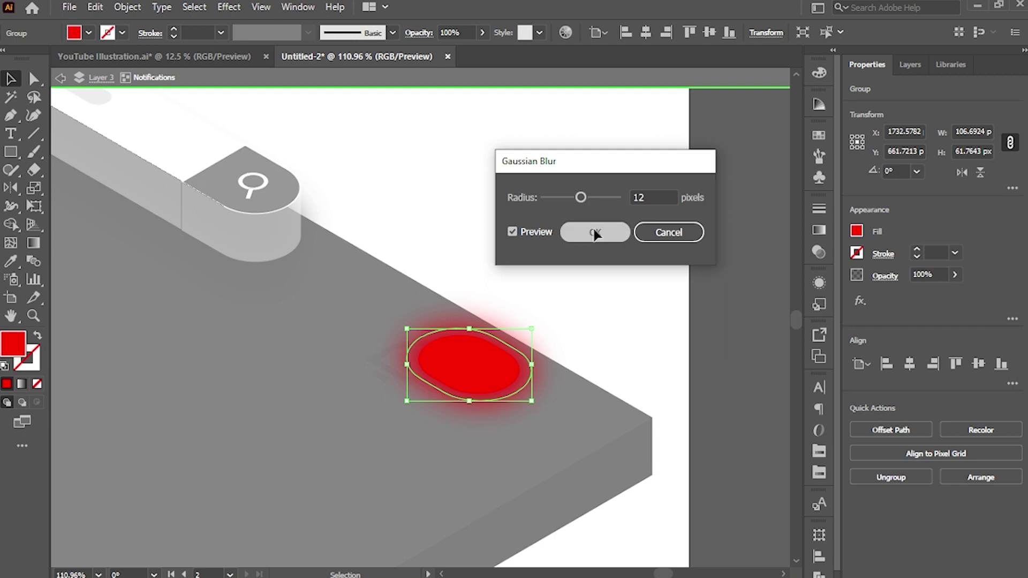
{"action": "left_click", "coordinate": [592, 231]}
{"action": "left_click", "coordinate": [589, 261]}
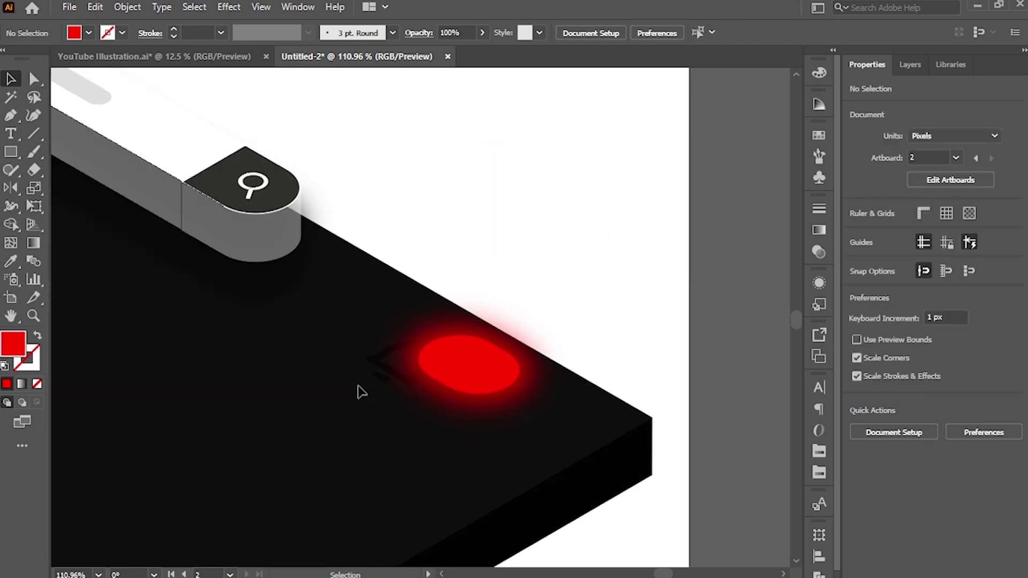
Step: Reorder the Notifications group so that the two bell groups are stacked above the red badge and its glow
{"action": "double_click", "coordinate": [408, 368]}
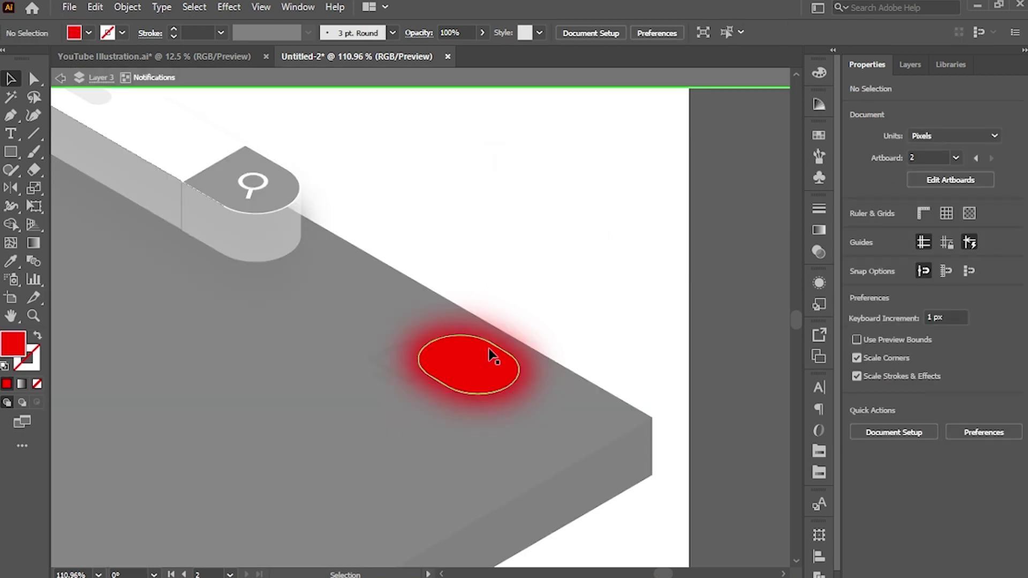
{"action": "key", "text": "Escape"}
{"action": "left_click", "coordinate": [909, 64]}
{"action": "left_click", "coordinate": [462, 395]}
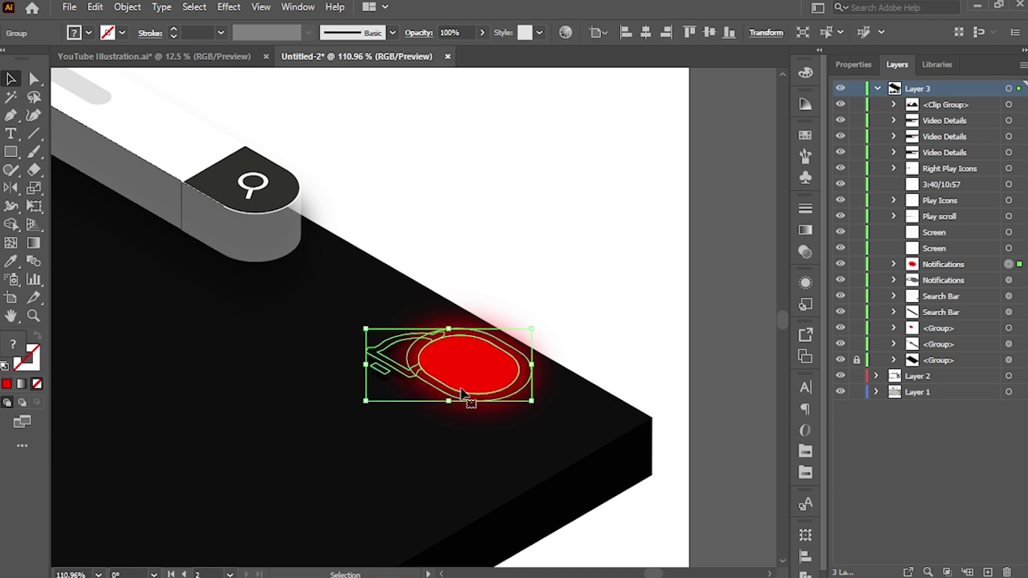
{"action": "left_click", "coordinate": [893, 264]}
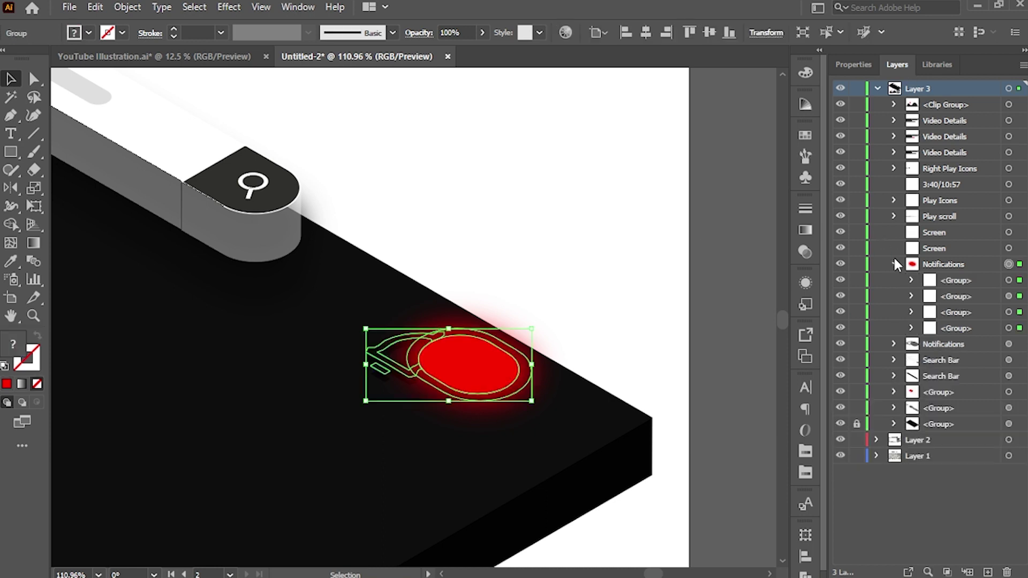
{"action": "left_click", "coordinate": [951, 312]}
{"action": "left_click", "coordinate": [954, 328], "text": "shift"}
{"action": "left_click_drag", "start_coordinate": [966, 311], "coordinate": [969, 271]}
{"action": "left_click", "coordinate": [608, 265]}
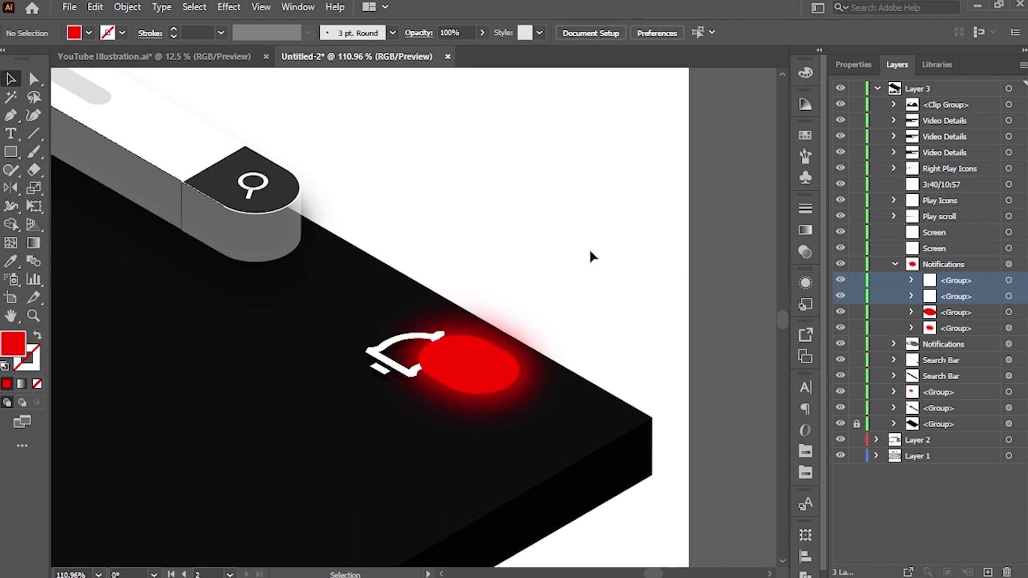
Step: Shift the search bar and its shadow together slightly along the slab's edge toward the notification bell
{"action": "key", "text": "ctrl+minus"}
{"action": "key", "text": "ctrl+minus"}
{"action": "key", "text": "ctrl+minus"}
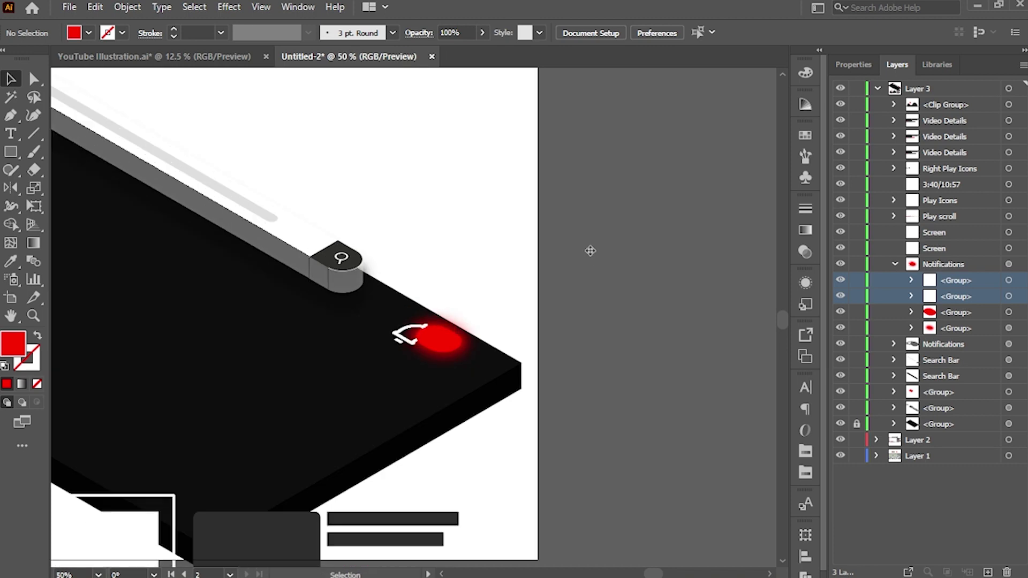
{"action": "scroll", "coordinate": [591, 251], "scroll_direction": "left", "scroll_amount": 5}
{"action": "left_click", "coordinate": [411, 193]}
{"action": "left_click", "coordinate": [435, 240], "text": "shift"}
{"action": "scroll", "coordinate": [423, 284], "scroll_direction": "up", "scroll_amount": 5}
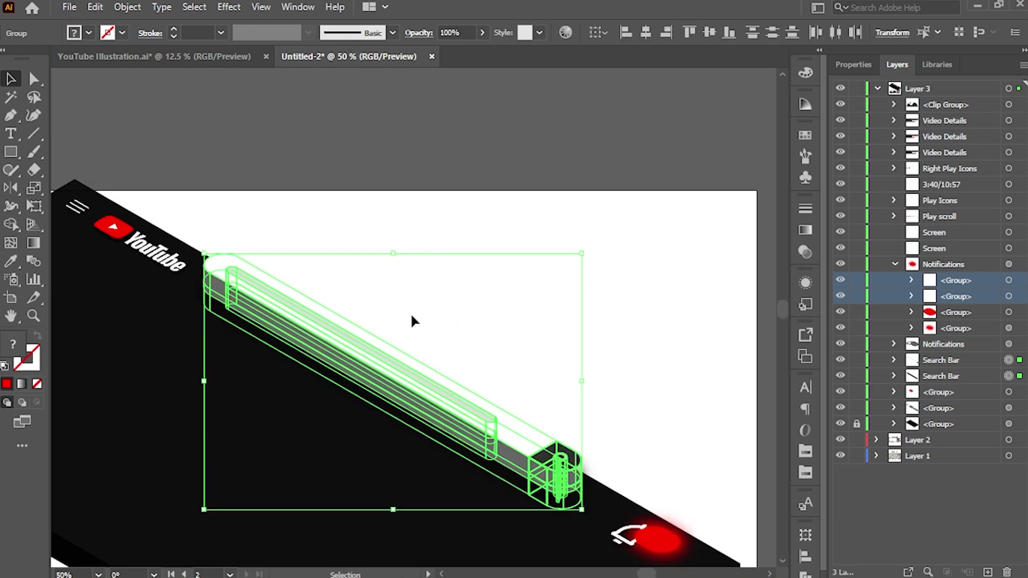
{"action": "mouse_move", "coordinate": [386, 381]}
{"action": "left_mouse_down"}
{"action": "mouse_move", "coordinate": [413, 390]}
{"action": "mouse_move", "coordinate": [401, 390]}
{"action": "left_mouse_up"}
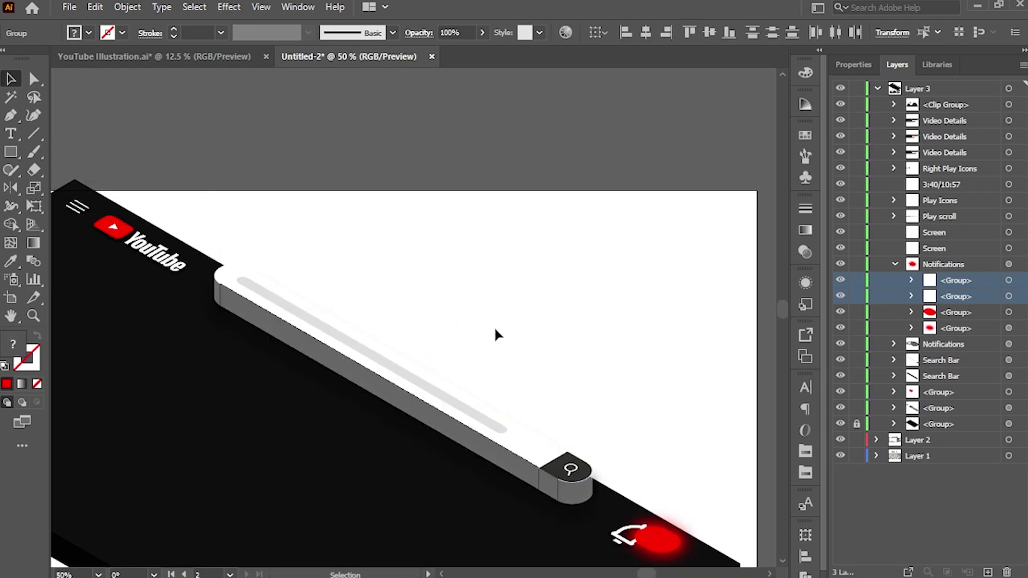
Step: Extrude the video screen artwork in 3D with the Isometric Top position and a 20 pt extrude depth
{"action": "left_click", "coordinate": [230, 7]}
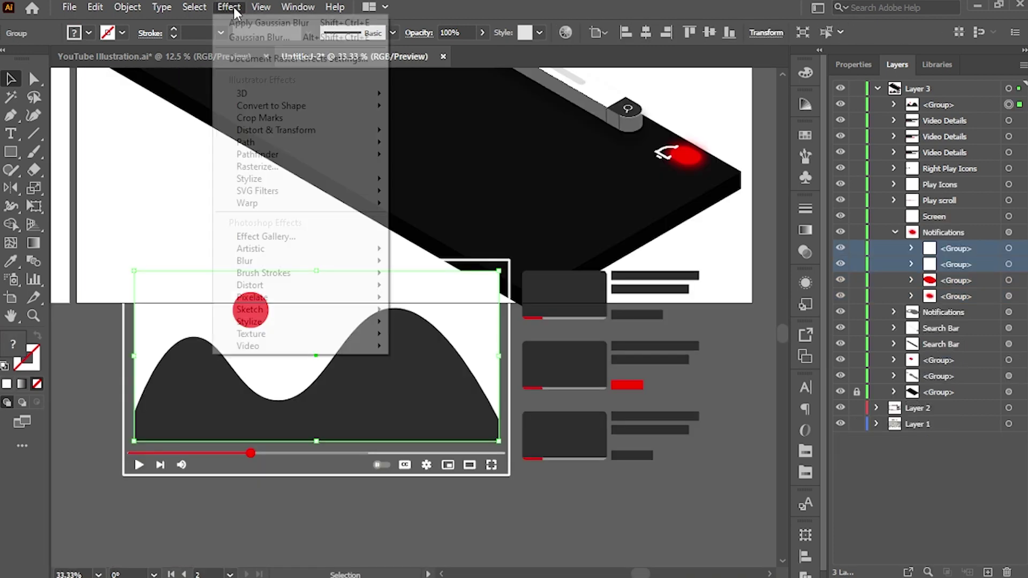
{"action": "mouse_move", "coordinate": [246, 93]}
{"action": "left_click", "coordinate": [417, 97]}
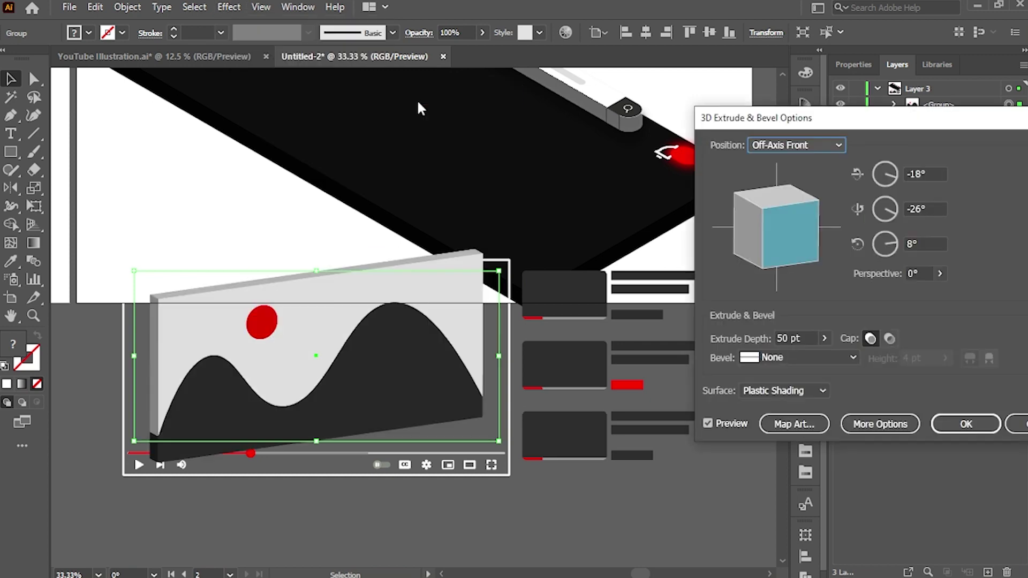
{"action": "left_click", "coordinate": [821, 145]}
{"action": "left_click", "coordinate": [798, 424]}
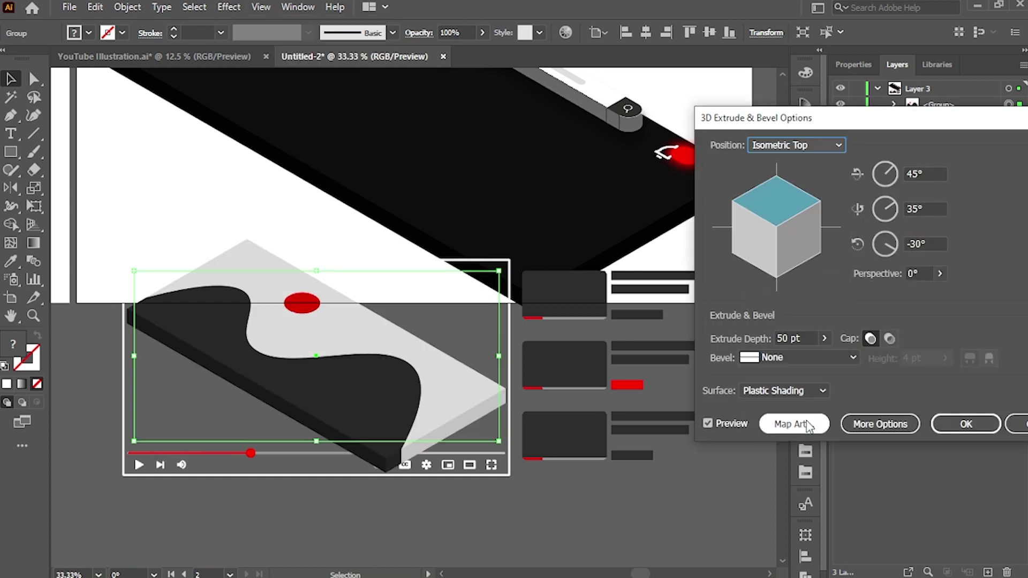
{"action": "left_click", "coordinate": [777, 390]}
{"action": "left_click", "coordinate": [802, 423]}
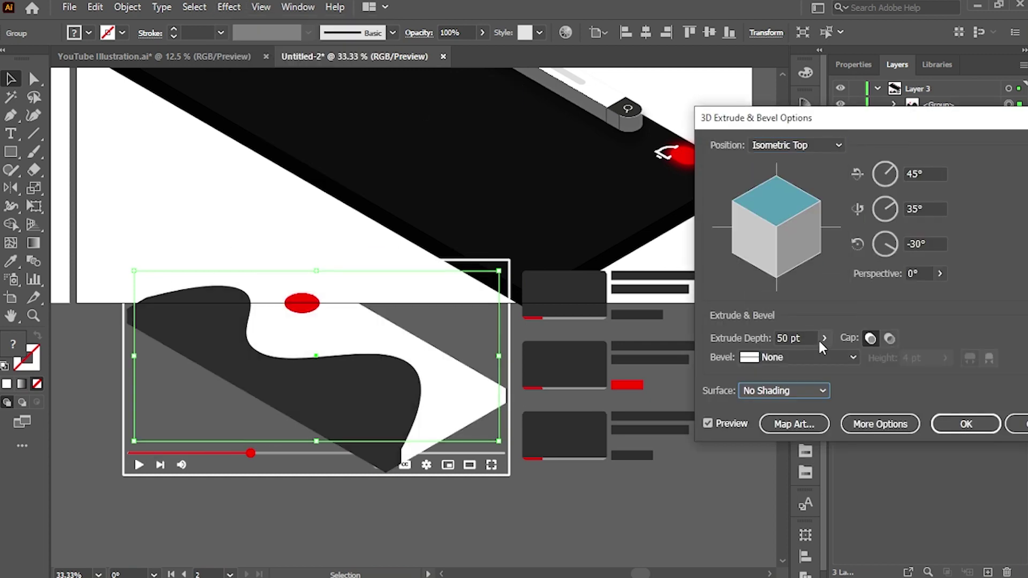
{"action": "left_click", "coordinate": [802, 338]}
{"action": "type", "text": "20"}
{"action": "key", "text": "Tab"}
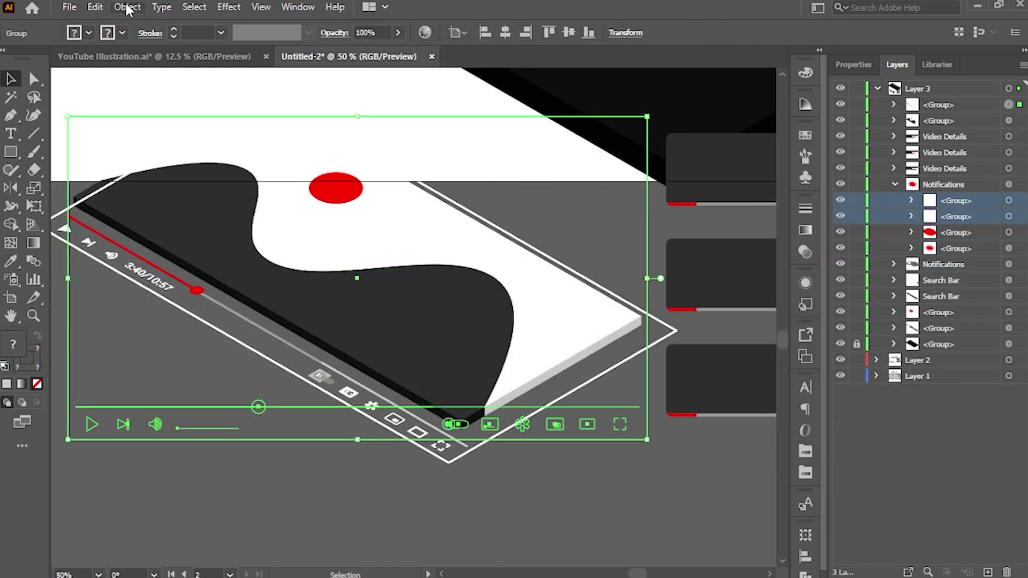
Step: Expand the appearance of the isometric player frame and controls group
{"action": "left_click", "coordinate": [127, 8]}
{"action": "left_click", "coordinate": [225, 202]}
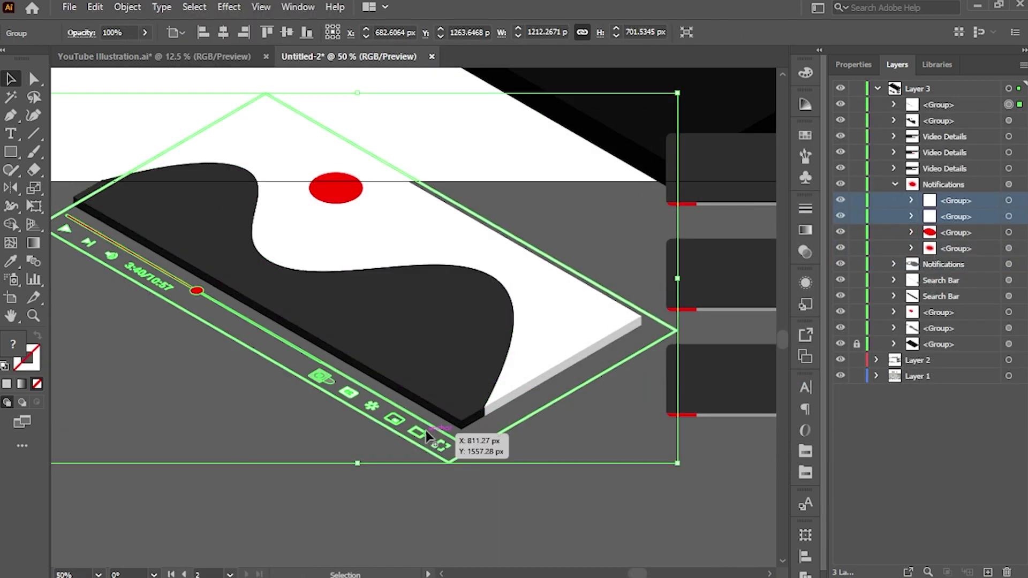
{"action": "left_click", "coordinate": [535, 526]}
Step: Place a black copy of the player frame and controls behind the original, offset 3 px downward as a shadow
{"action": "left_click", "coordinate": [455, 459]}
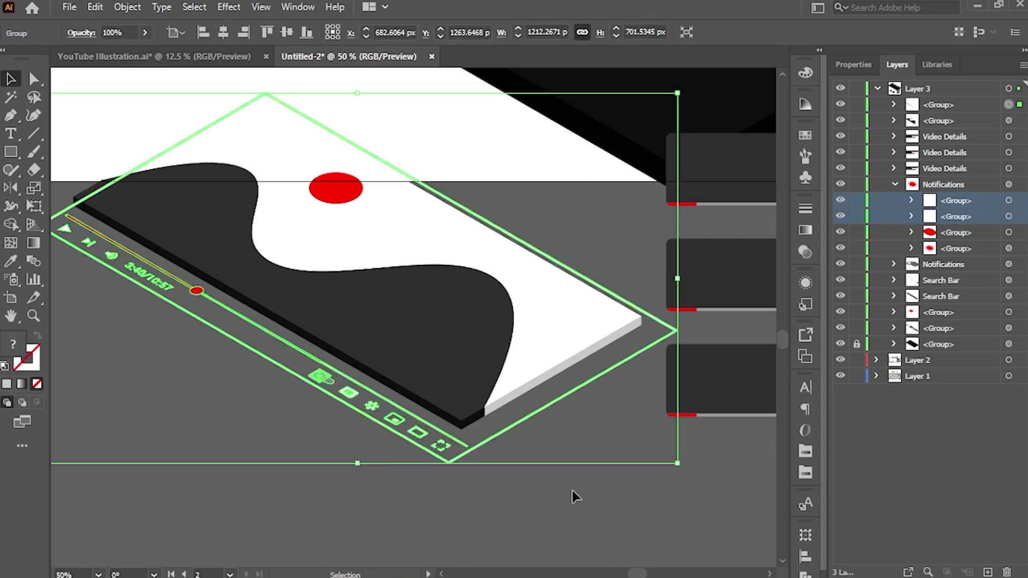
{"action": "key", "text": "ctrl+b"}
{"action": "key", "text": "Down"}
{"action": "key", "text": "Down"}
{"action": "key", "text": "Down"}
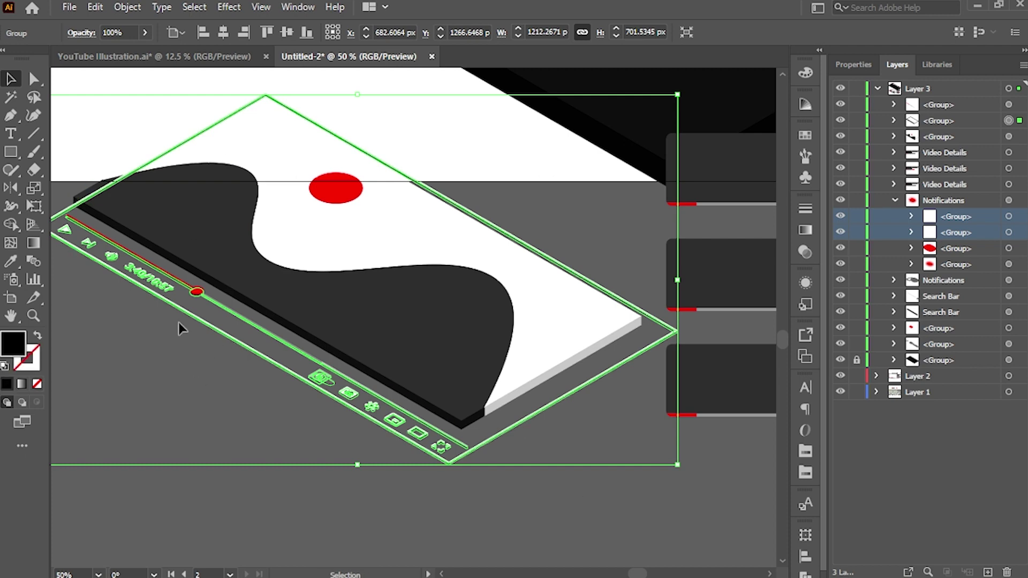
Step: Set the player controls' shadow copy to 60% opacity and nudge it slightly further down
{"action": "left_click", "coordinate": [199, 369]}
{"action": "key", "text": "ctrl+space"}
{"action": "left_click_drag", "start_coordinate": [352, 457], "coordinate": [569, 441]}
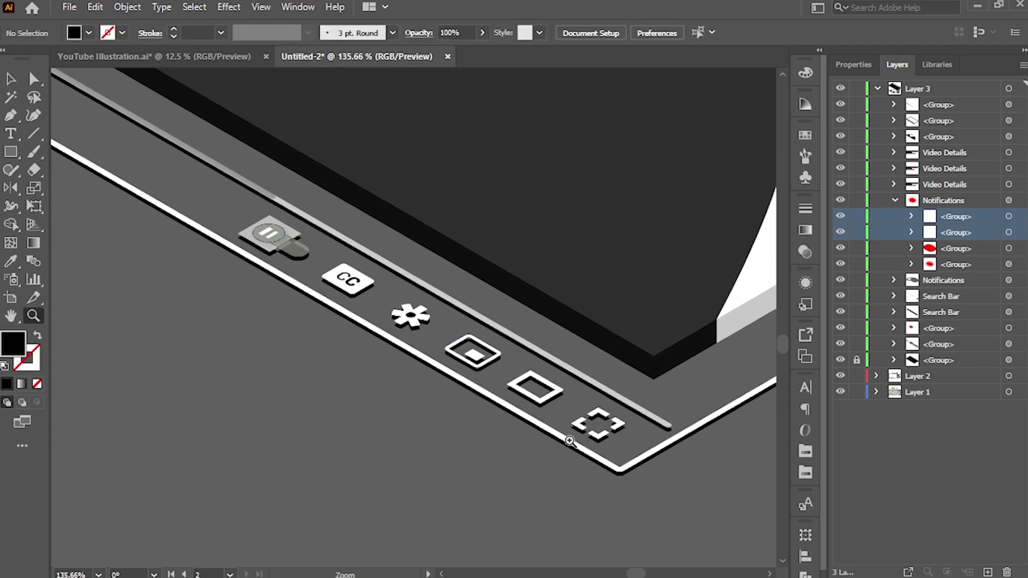
{"action": "left_click", "coordinate": [619, 478]}
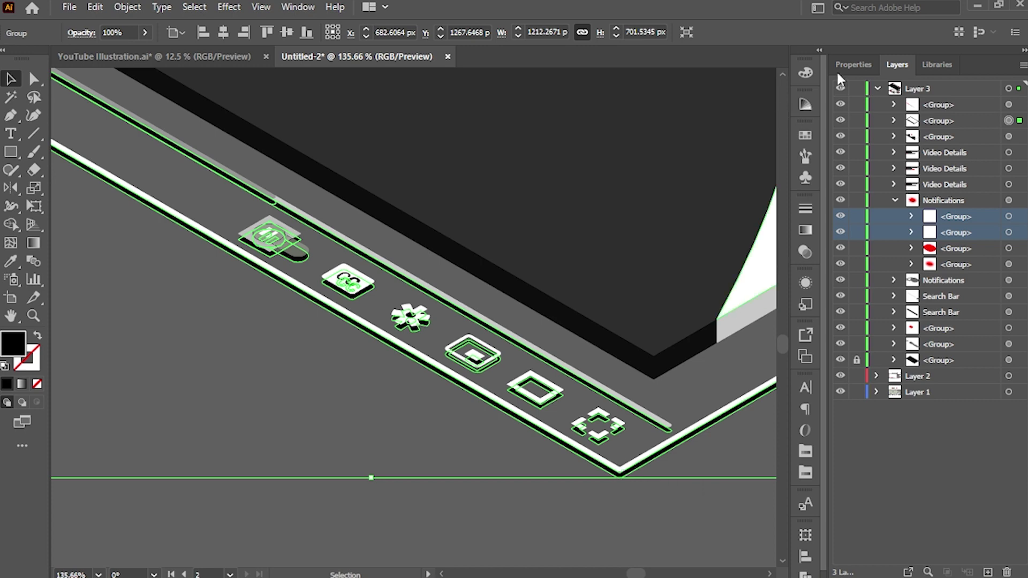
{"action": "left_click", "coordinate": [853, 64]}
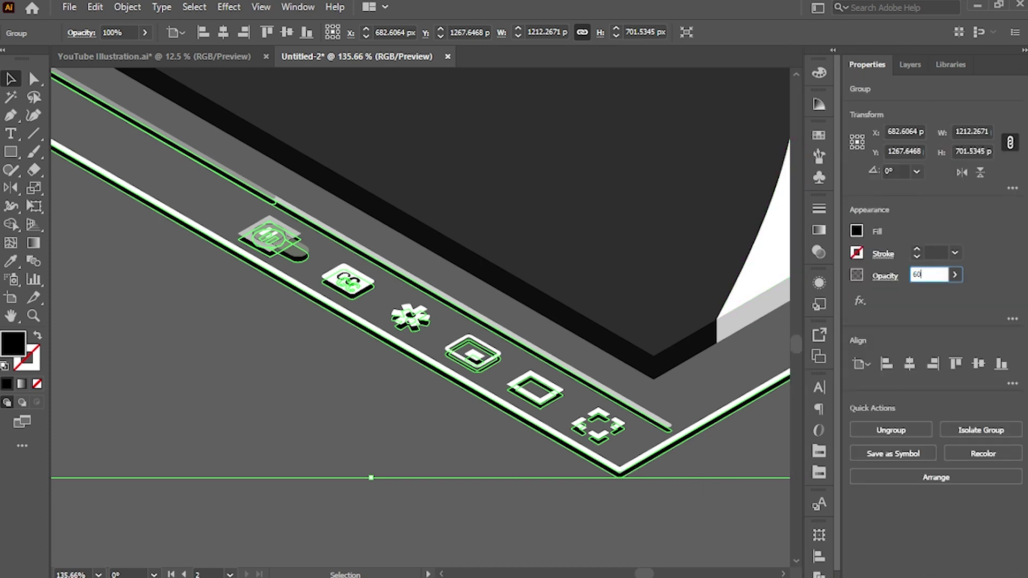
{"action": "type", "text": "60"}
{"action": "key", "text": "Return"}
{"action": "key", "text": "Down"}
{"action": "left_click", "coordinate": [377, 429]}
{"action": "key", "text": "ctrl+minus"}
{"action": "key", "text": "ctrl+minus"}
{"action": "key", "text": "ctrl+minus"}
{"action": "key", "text": "ctrl+minus"}
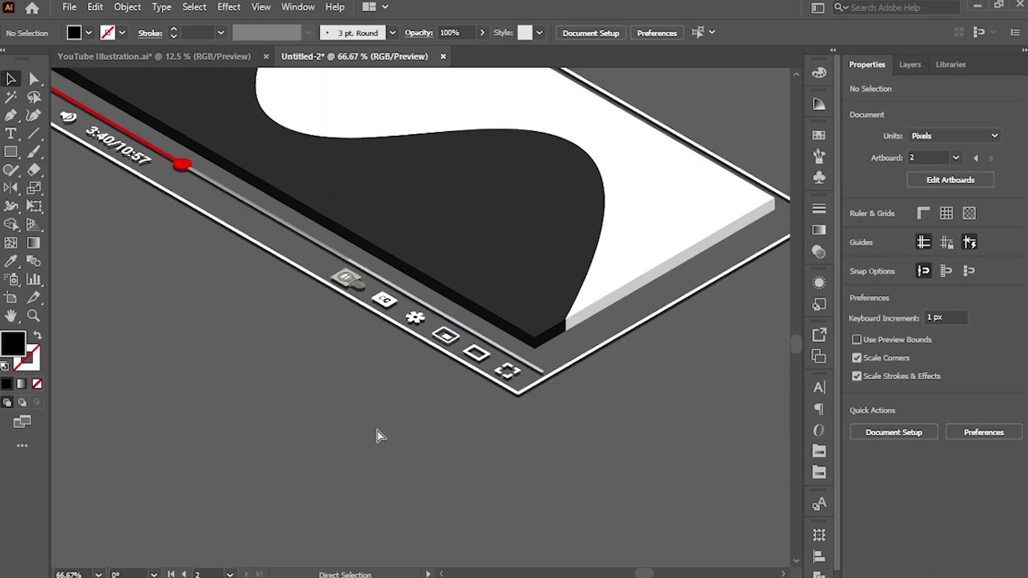
Step: Move the video screen together with its frame, controls and shadow onto the black slab below the YouTube logo
{"action": "scroll", "coordinate": [377, 429], "scroll_direction": "up", "scroll_amount": 5}
{"action": "left_click", "coordinate": [376, 463]}
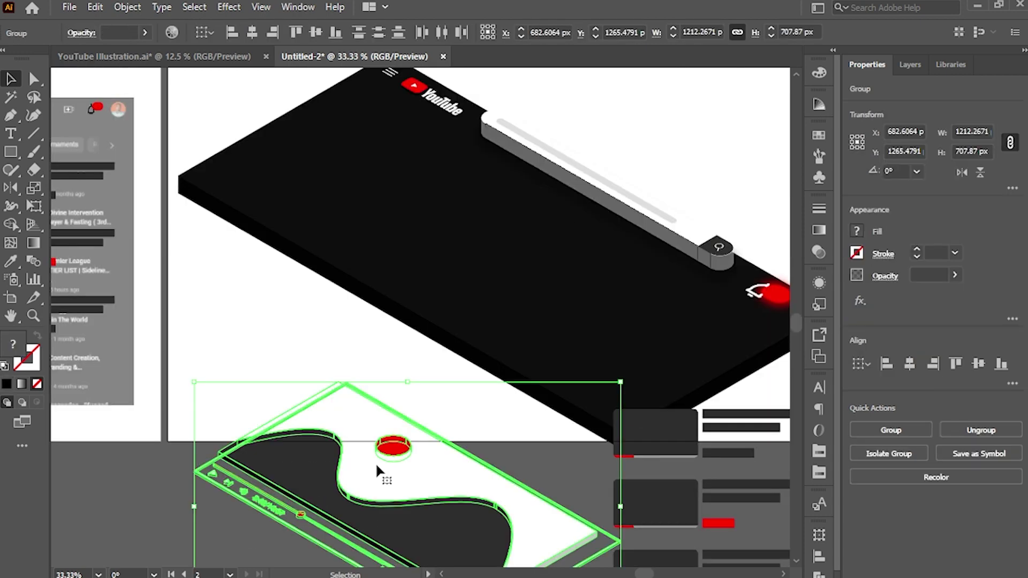
{"action": "left_click_drag", "start_coordinate": [400, 475], "coordinate": [445, 239]}
{"action": "scroll", "coordinate": [495, 353], "scroll_direction": "up", "scroll_amount": 3}
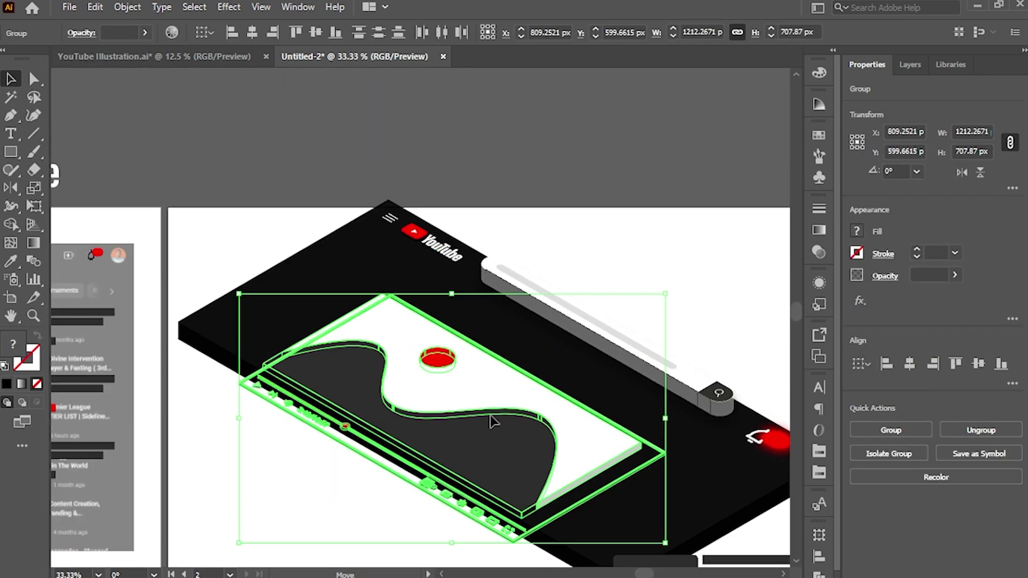
{"action": "left_click_drag", "start_coordinate": [494, 422], "coordinate": [473, 377]}
{"action": "left_click", "coordinate": [321, 457]}
Step: Bring the extruded video screen in front of the player frame and controls
{"action": "scroll", "coordinate": [414, 383], "scroll_direction": "up", "scroll_amount": 2}
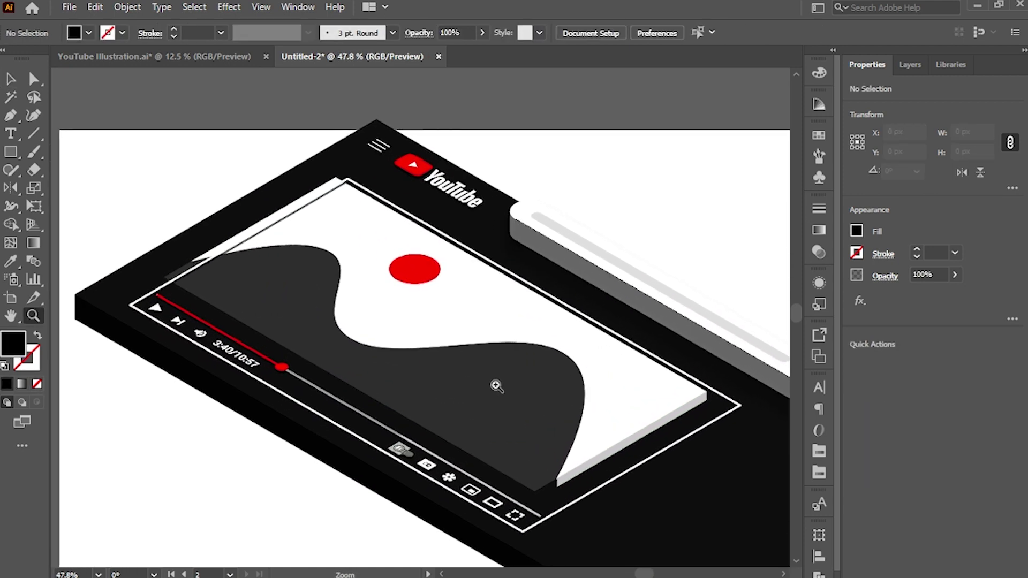
{"action": "left_click", "coordinate": [479, 366]}
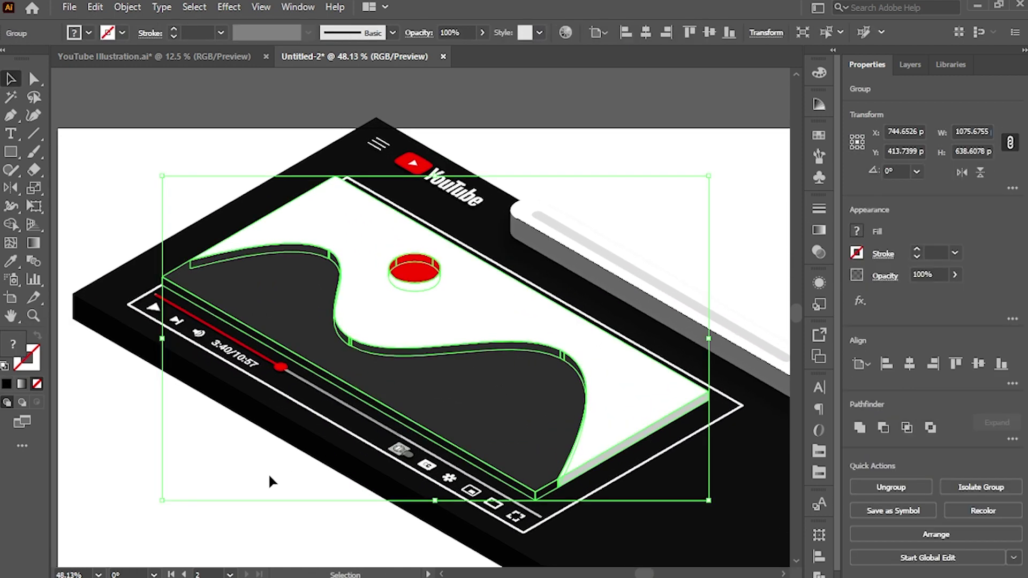
{"action": "left_click", "coordinate": [260, 458]}
Step: Recolor the extruded side faces of the dark hill shape on the video screen to #232323
{"action": "key", "text": "a"}
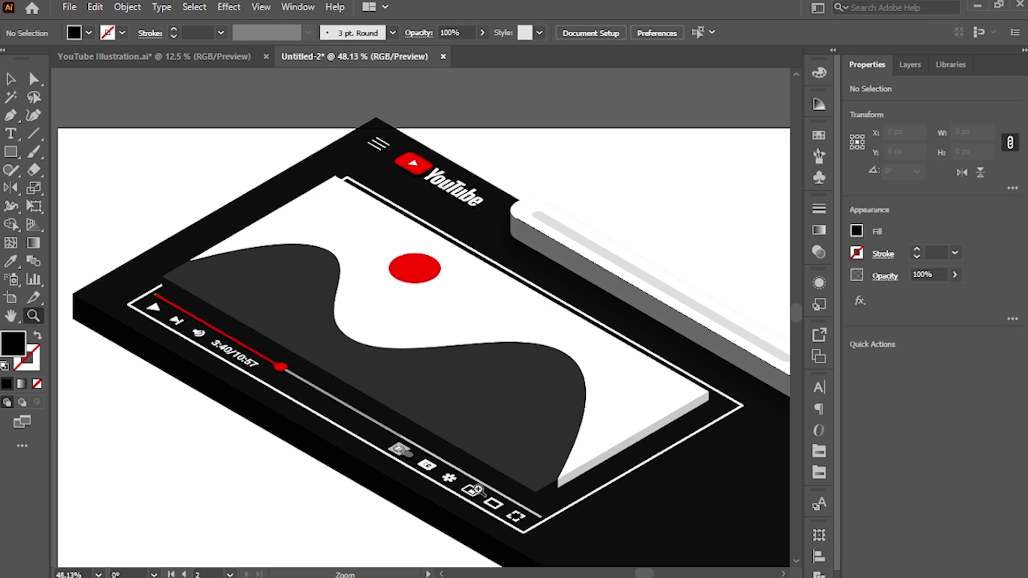
{"action": "scroll", "coordinate": [482, 522], "scroll_direction": "up", "scroll_amount": 5}
{"action": "left_click", "coordinate": [597, 453]}
{"action": "left_click", "coordinate": [629, 453], "text": "shift"}
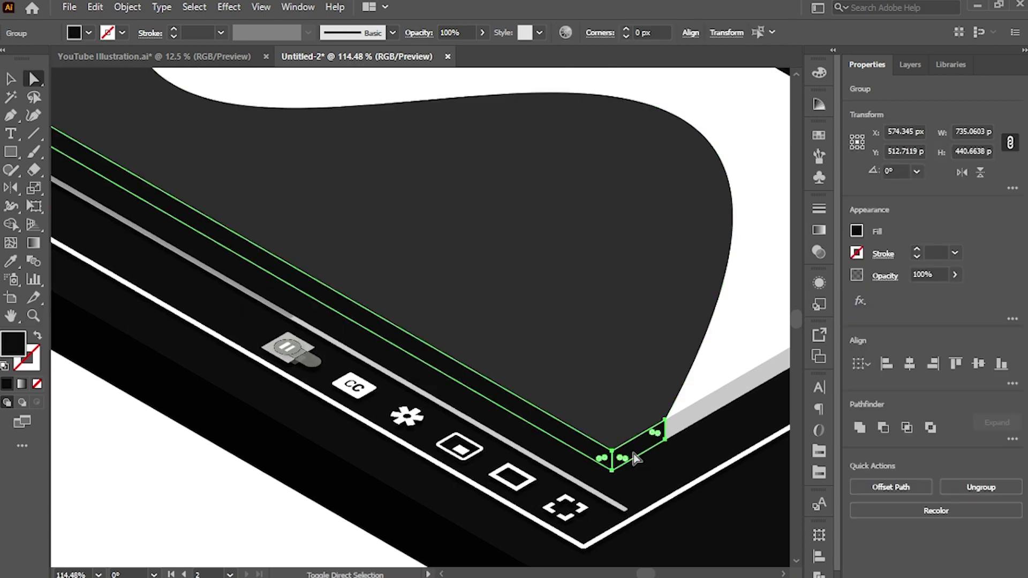
{"action": "key", "text": "i"}
{"action": "left_click", "coordinate": [569, 358]}
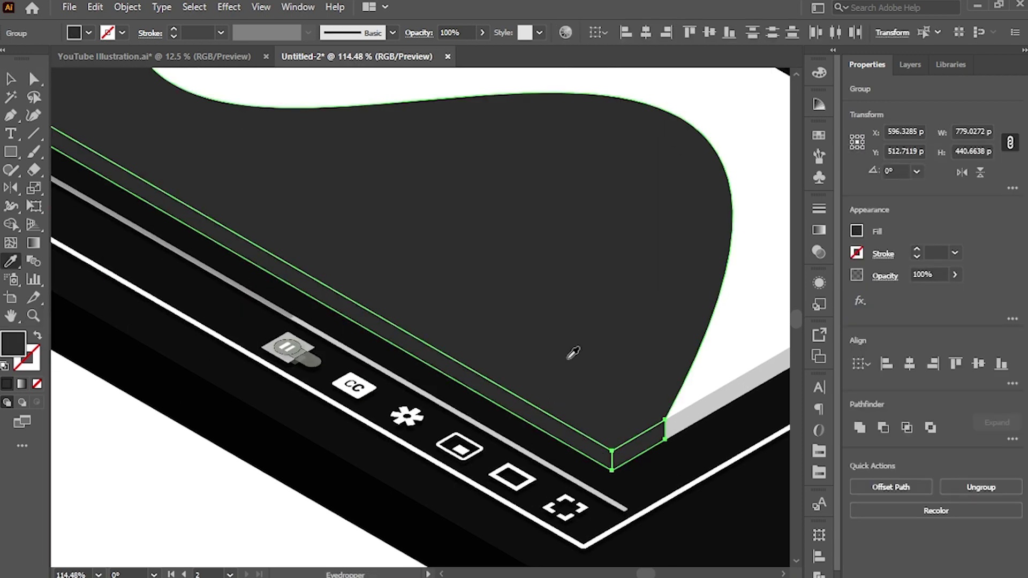
{"action": "double_click", "coordinate": [12, 349]}
{"action": "left_click_drag", "start_coordinate": [605, 333], "coordinate": [605, 342]}
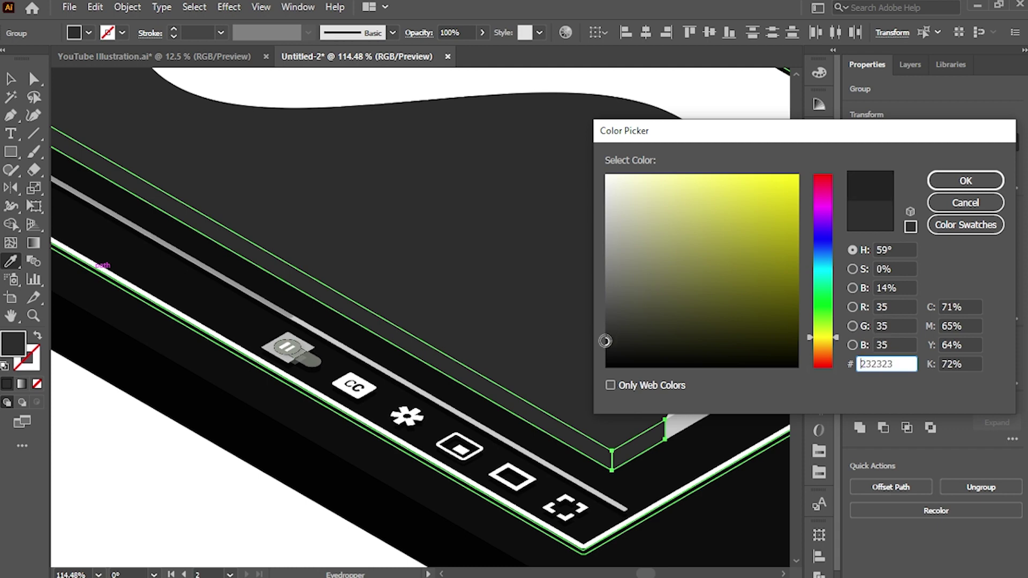
{"action": "key", "text": "Return"}
{"action": "key", "text": "v"}
{"action": "left_click", "coordinate": [199, 526]}
{"action": "key", "text": "ctrl+minus"}
{"action": "key", "text": "ctrl+minus"}
{"action": "key", "text": "ctrl+minus"}
{"action": "key", "text": "ctrl+minus"}
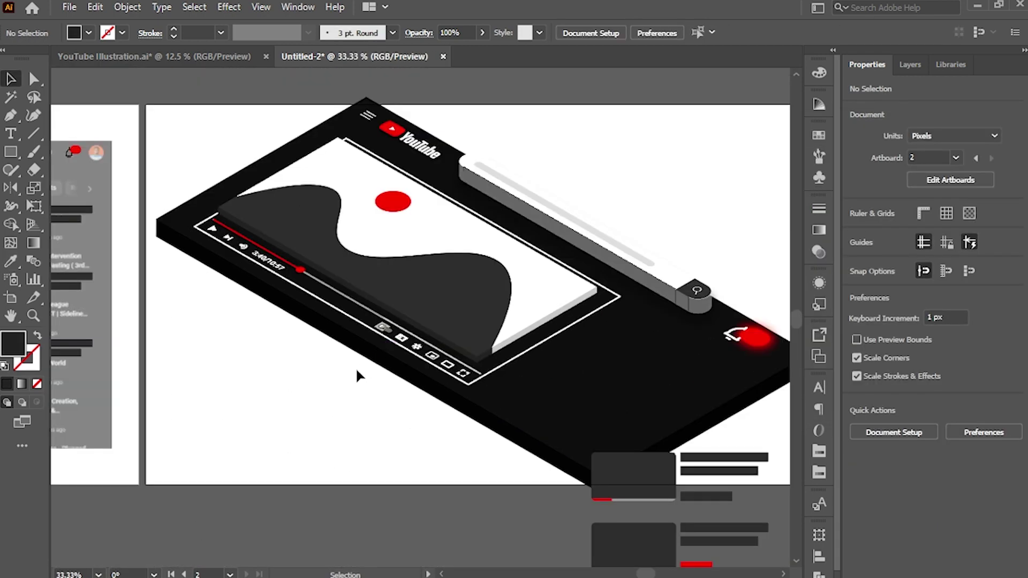
Step: Scale the whole video player down to about 1103 by 644 px and reposition it slightly on the slab
{"action": "left_click_drag", "start_coordinate": [440, 280], "coordinate": [418, 367]}
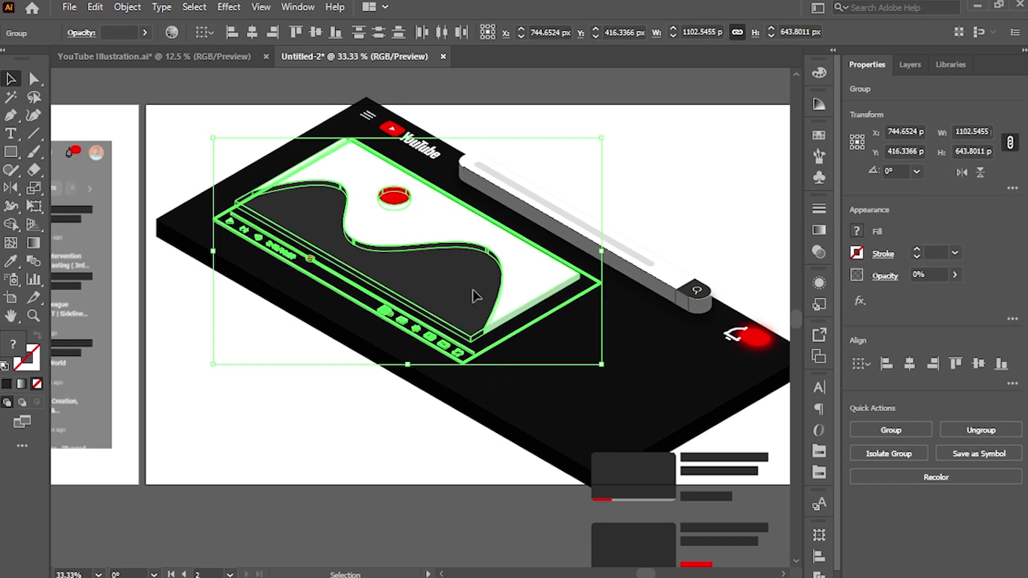
{"action": "left_click_drag", "start_coordinate": [471, 294], "coordinate": [465, 292]}
{"action": "left_click", "coordinate": [420, 508]}
Step: Group the three video thumbnails together with their detail bars
{"action": "scroll", "coordinate": [420, 509], "scroll_direction": "right", "scroll_amount": 2}
{"action": "scroll", "coordinate": [420, 509], "scroll_direction": "down", "scroll_amount": 3}
{"action": "left_click", "coordinate": [526, 291]}
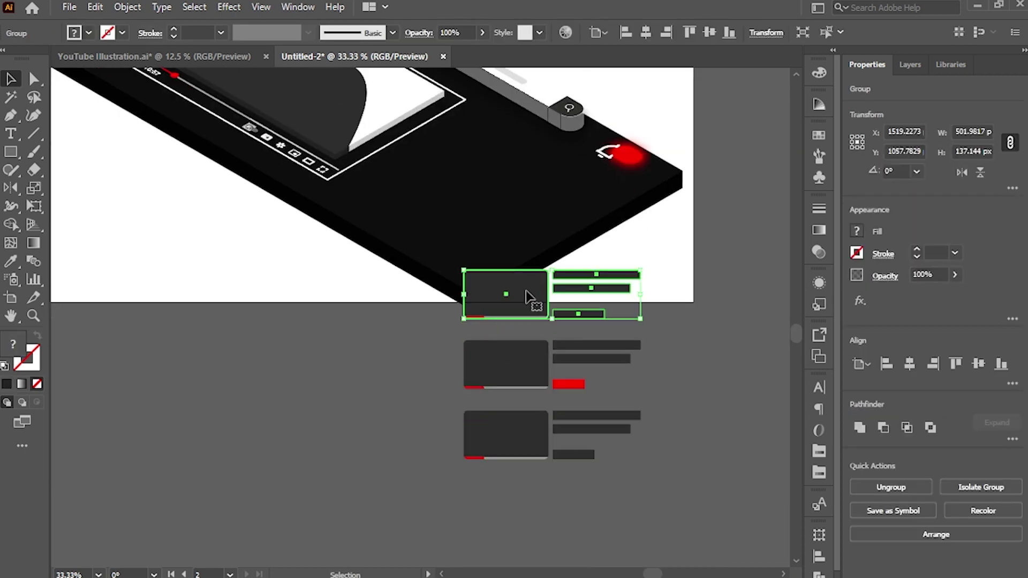
{"action": "left_click", "coordinate": [540, 363], "text": "shift"}
{"action": "left_click", "coordinate": [512, 434], "text": "shift"}
{"action": "key", "text": "ctrl+g"}
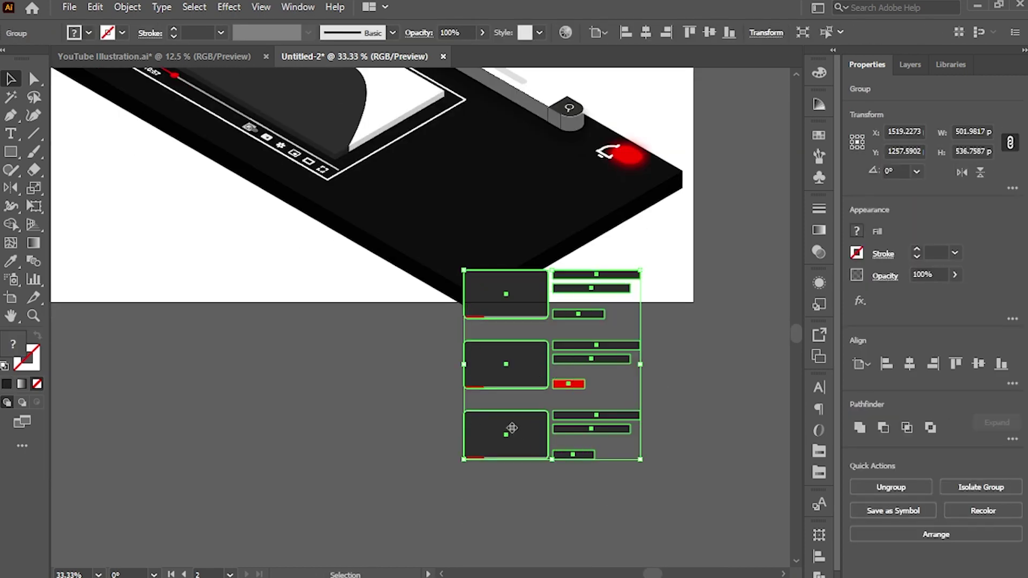
Step: Apply a 3D extrusion with Isometric Top position, 0 pt depth and No Shading to the thumbnail group, and expand its appearance
{"action": "left_click", "coordinate": [228, 7]}
{"action": "left_click", "coordinate": [265, 39]}
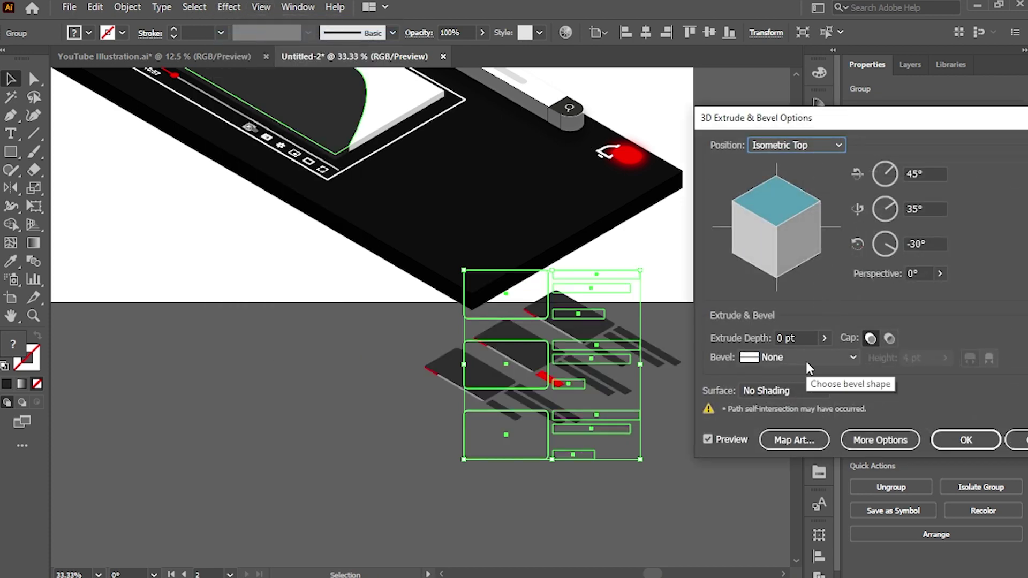
{"action": "left_click", "coordinate": [965, 440]}
{"action": "left_click", "coordinate": [127, 7]}
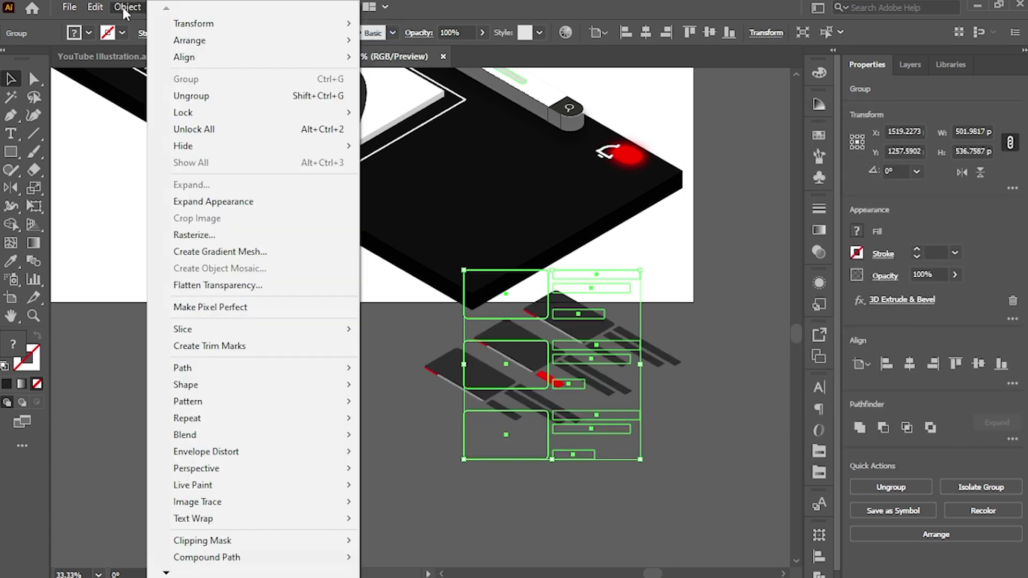
{"action": "left_click", "coordinate": [268, 202]}
Step: Move the isometric video thumbnails onto the empty area of the slab between the player and the notification bell
{"action": "scroll", "coordinate": [628, 332], "scroll_direction": "up", "scroll_amount": 3}
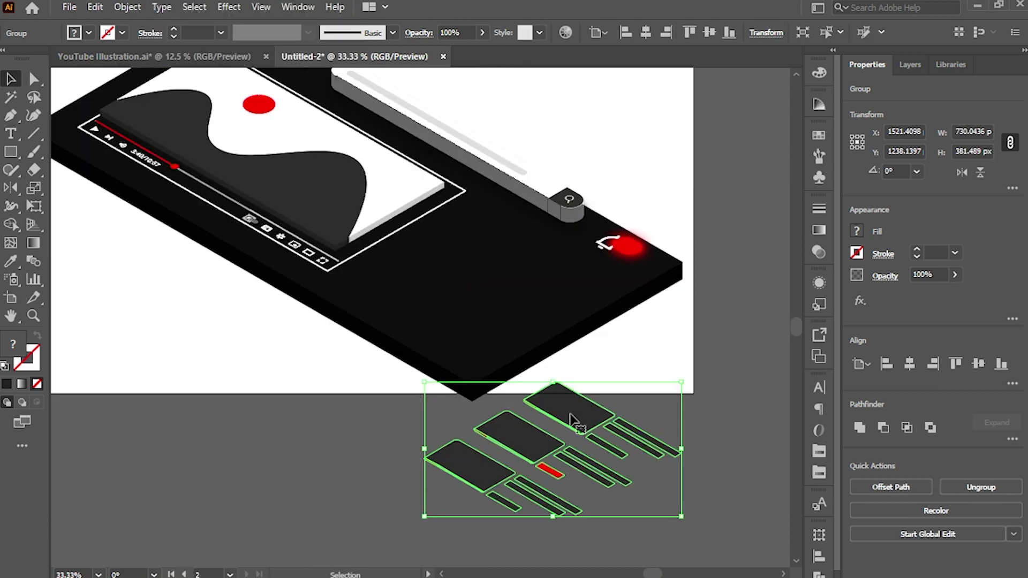
{"action": "left_click_drag", "start_coordinate": [572, 421], "coordinate": [509, 251]}
{"action": "left_click", "coordinate": [634, 358]}
Step: Add a copy of the video thumbnails 5 px lower behind them and give it the player controls' black shadow appearance
{"action": "key", "text": "ctrl+equal"}
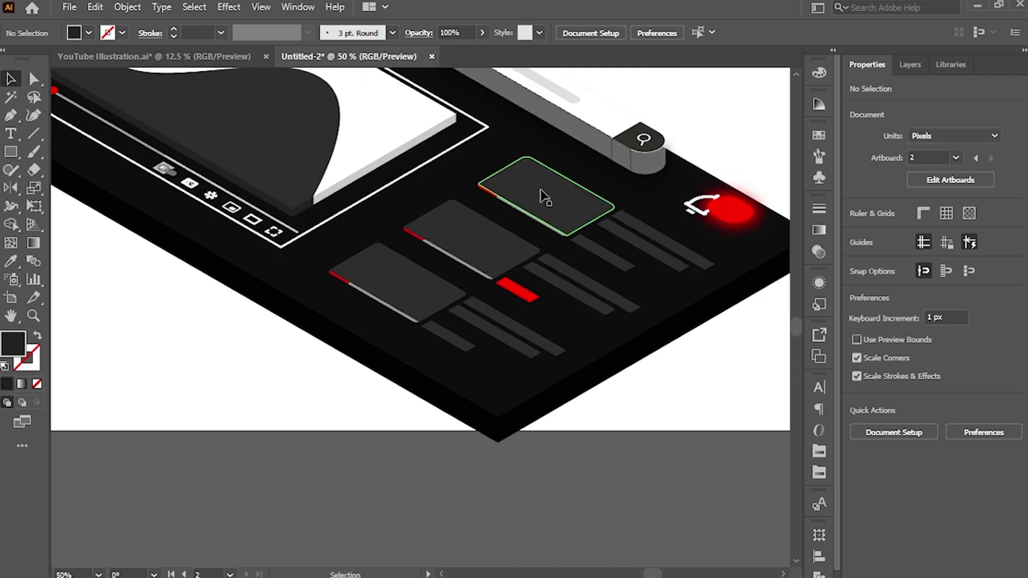
{"action": "left_click", "coordinate": [538, 196]}
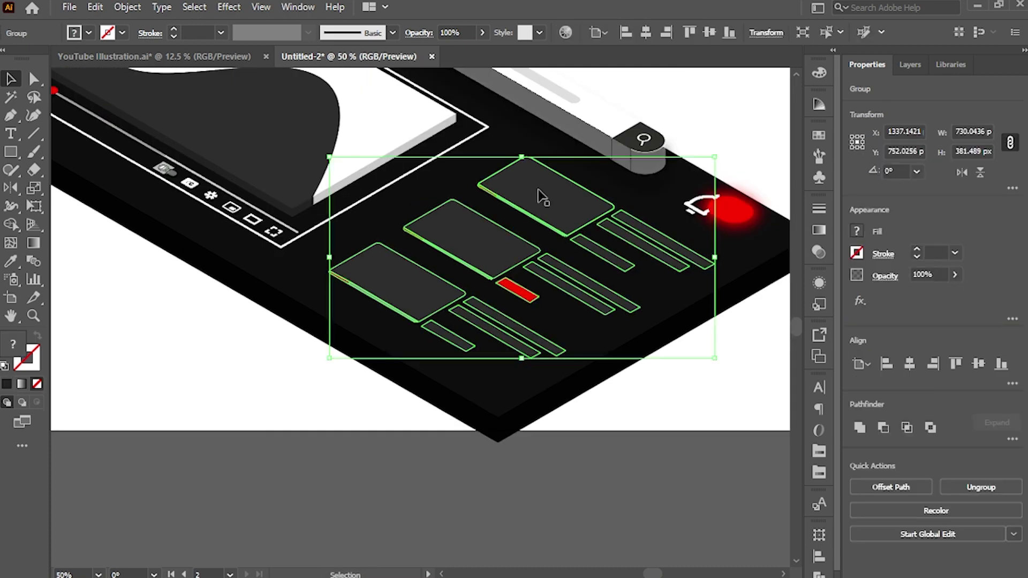
{"action": "key", "text": "ctrl+equal"}
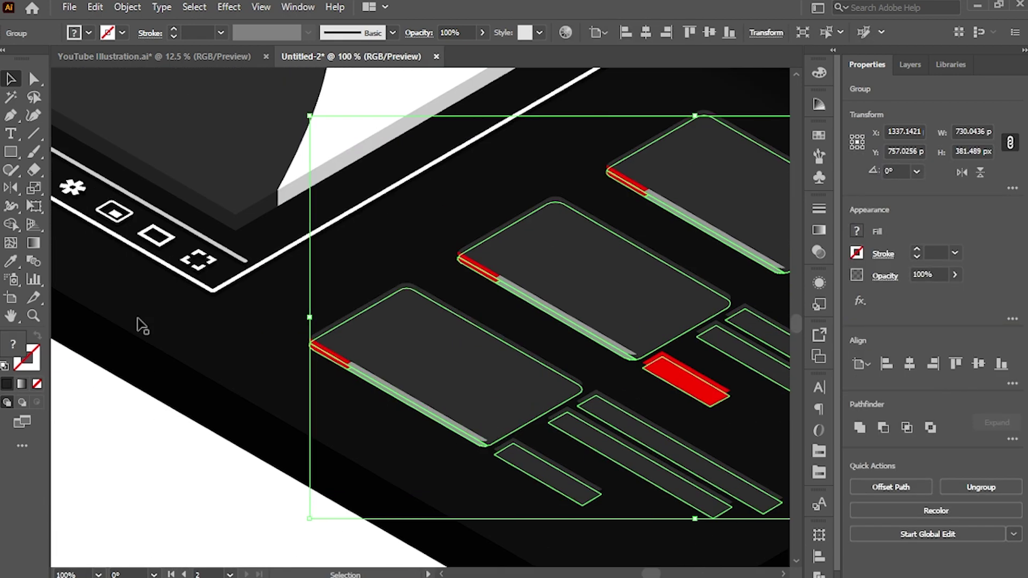
{"action": "key", "text": "i"}
{"action": "left_click", "coordinate": [186, 284]}
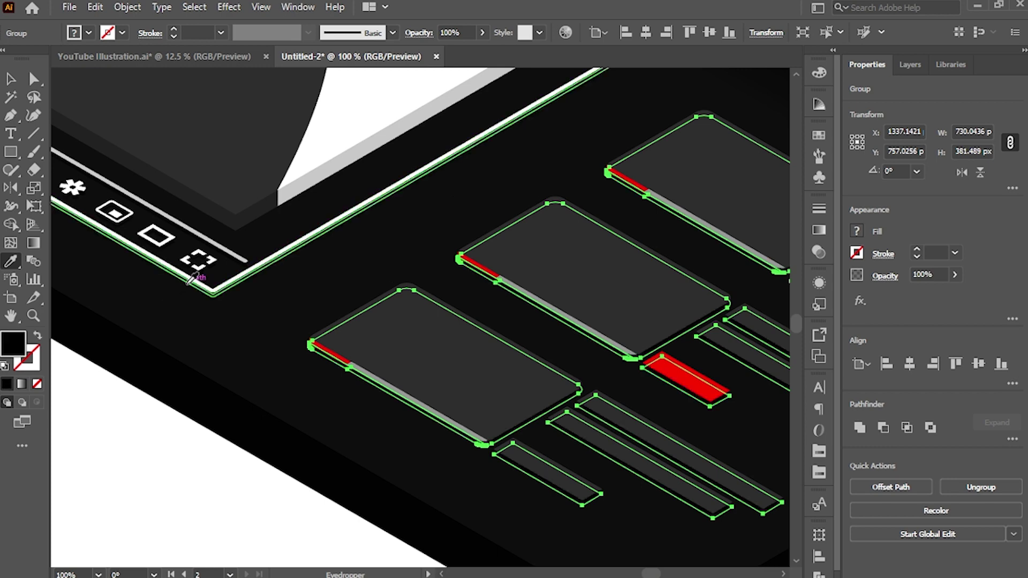
{"action": "key", "text": "v"}
{"action": "left_click", "coordinate": [202, 474]}
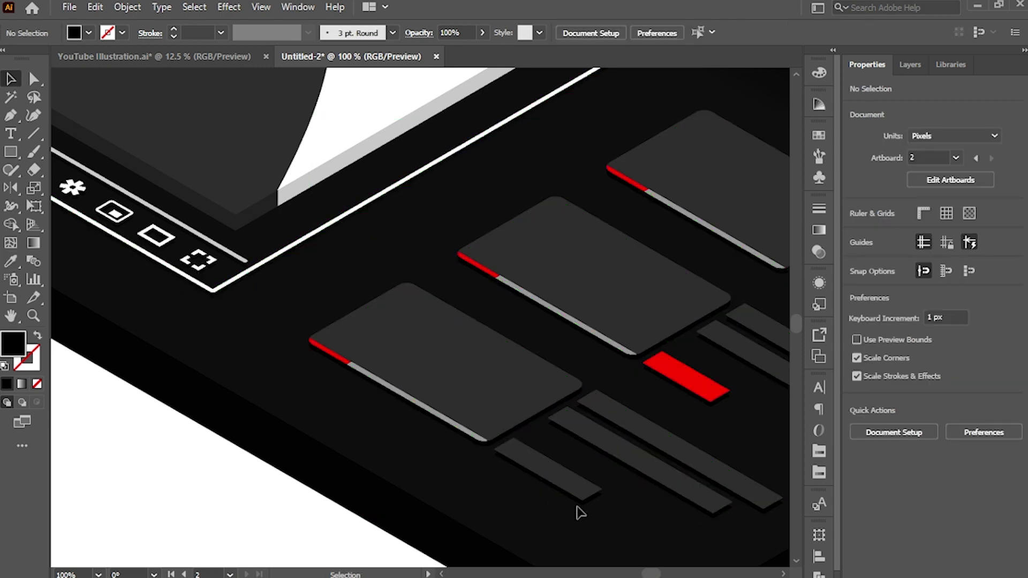
Step: Shift the video thumbnails and their shadow together slightly toward the video player
{"action": "left_click_drag", "start_coordinate": [509, 420], "coordinate": [499, 387]}
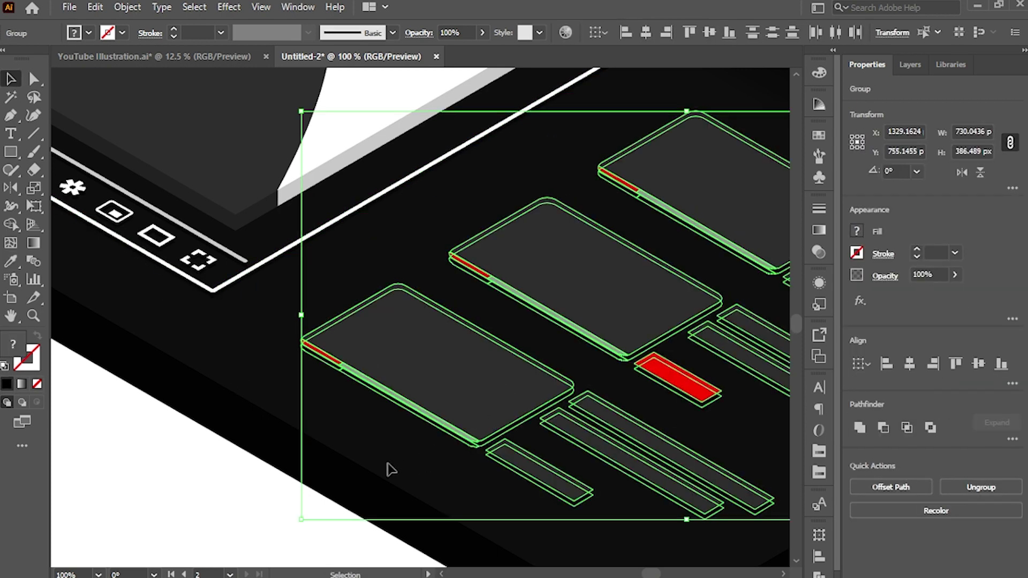
{"action": "left_click", "coordinate": [388, 465]}
{"action": "key", "text": "ctrl+minus"}
{"action": "key", "text": "ctrl+minus"}
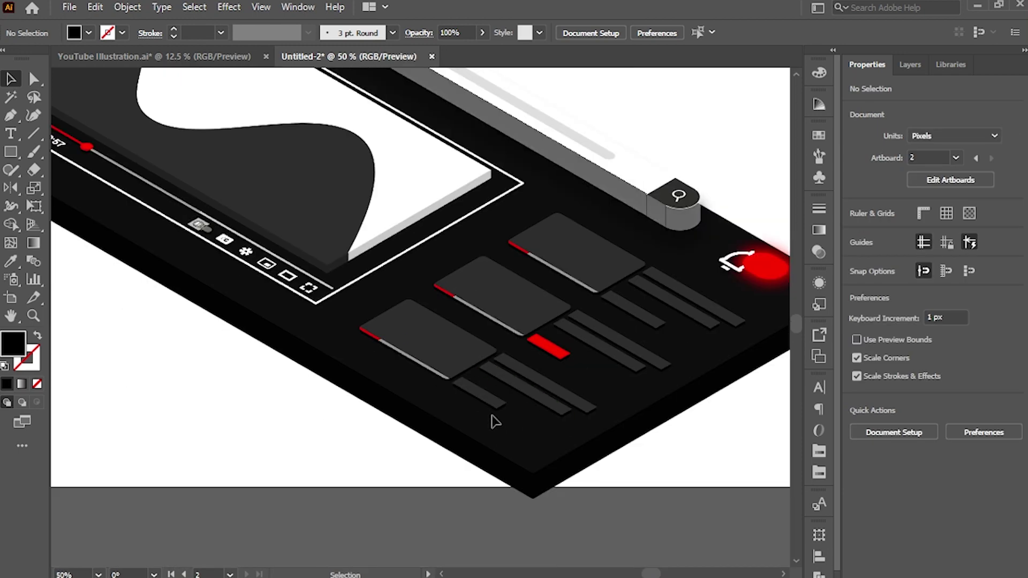
Step: Nudge the video thumbnails' shadow 1 px further down and bring up the document's layer list
{"action": "key", "text": "ctrl+plus"}
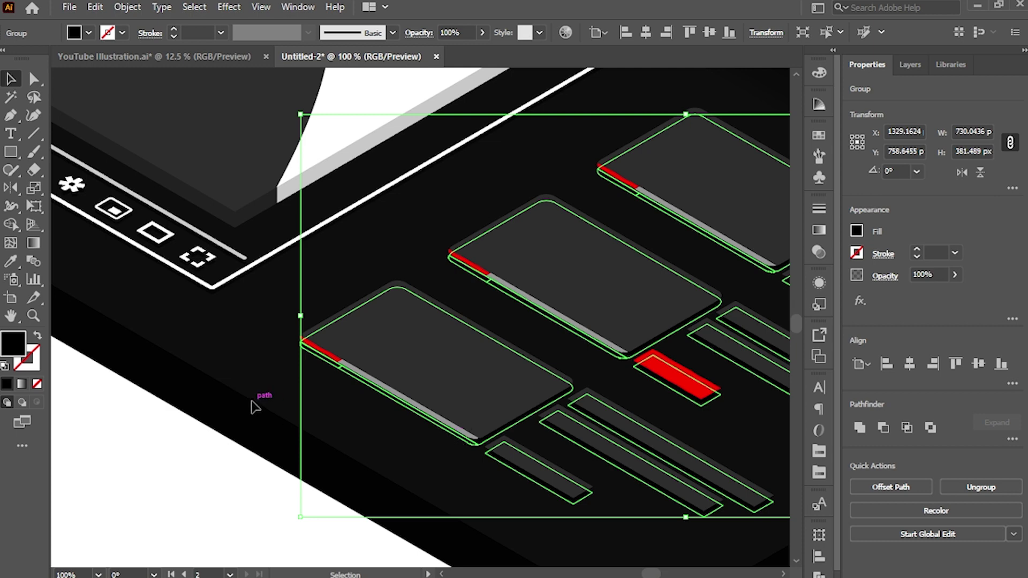
{"action": "left_click", "coordinate": [254, 406]}
{"action": "key", "text": "ctrl+minus"}
{"action": "key", "text": "ctrl+minus"}
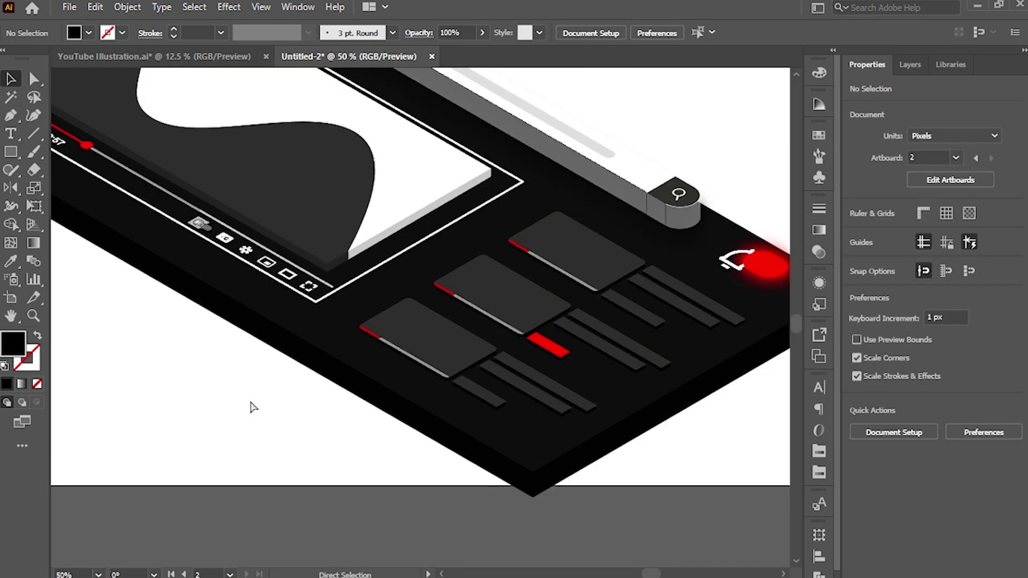
{"action": "key", "text": "ctrl+0"}
{"action": "left_click", "coordinate": [910, 65]}
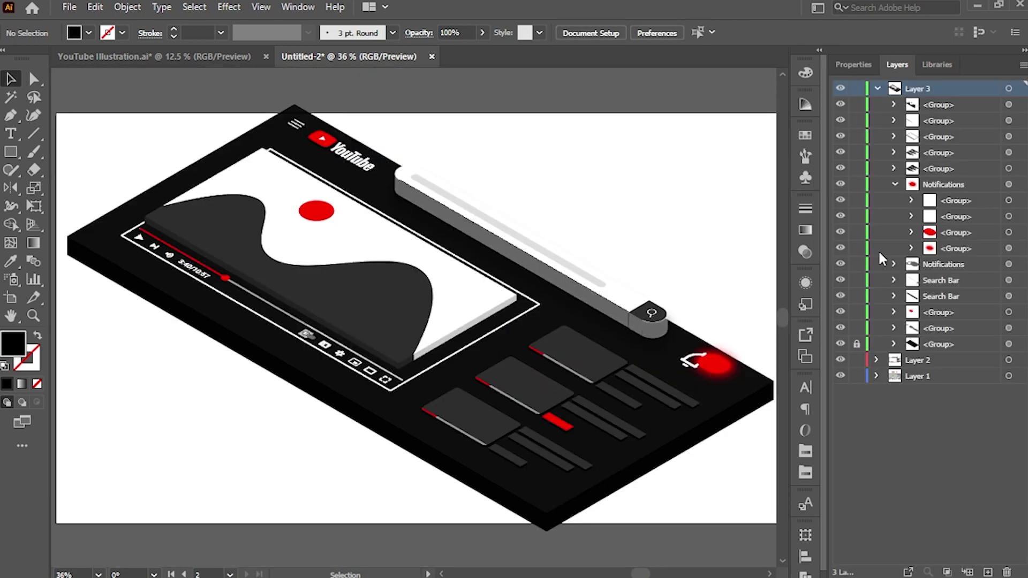
Step: Group all of the isometric artwork and scale it down slightly around its center to leave more margin on the artboard
{"action": "left_click_drag", "start_coordinate": [156, 88], "coordinate": [764, 522]}
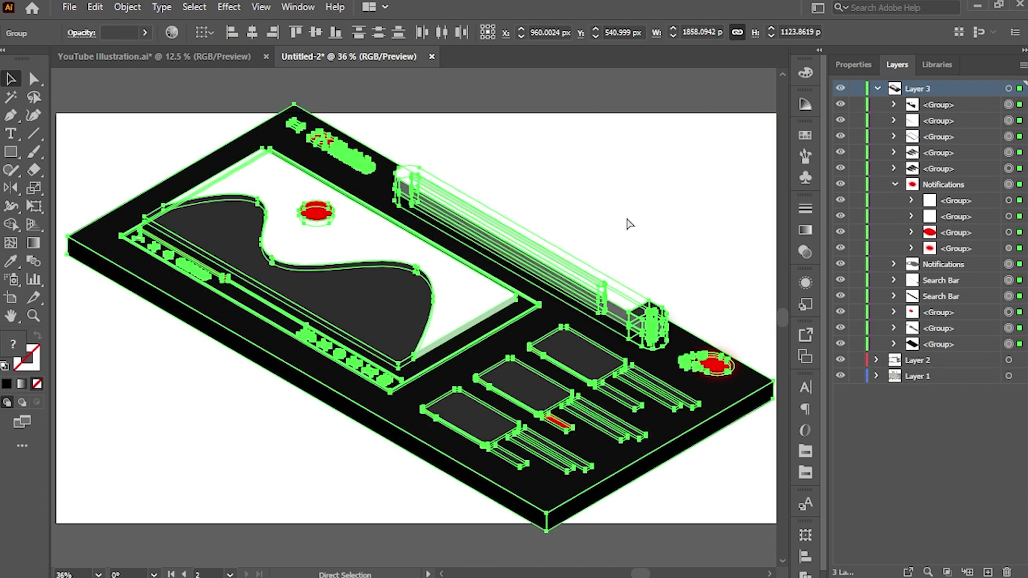
{"action": "key", "text": "ctrl+g"}
{"action": "left_click_drag", "start_coordinate": [425, 104], "coordinate": [426, 128]}
{"action": "left_click", "coordinate": [594, 192]}
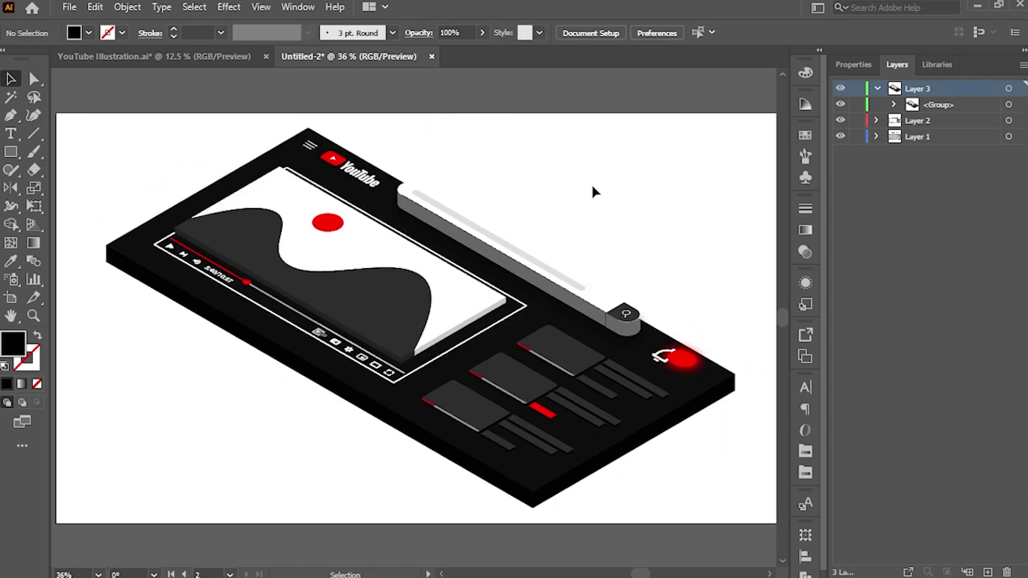
Step: Add a black 1920 × 1080 px rectangle behind the grouped artwork and align it to fill the artboard
{"action": "key", "text": "m"}
{"action": "left_click", "coordinate": [593, 185]}
{"action": "type", "text": "1920"}
{"action": "key", "text": "Tab"}
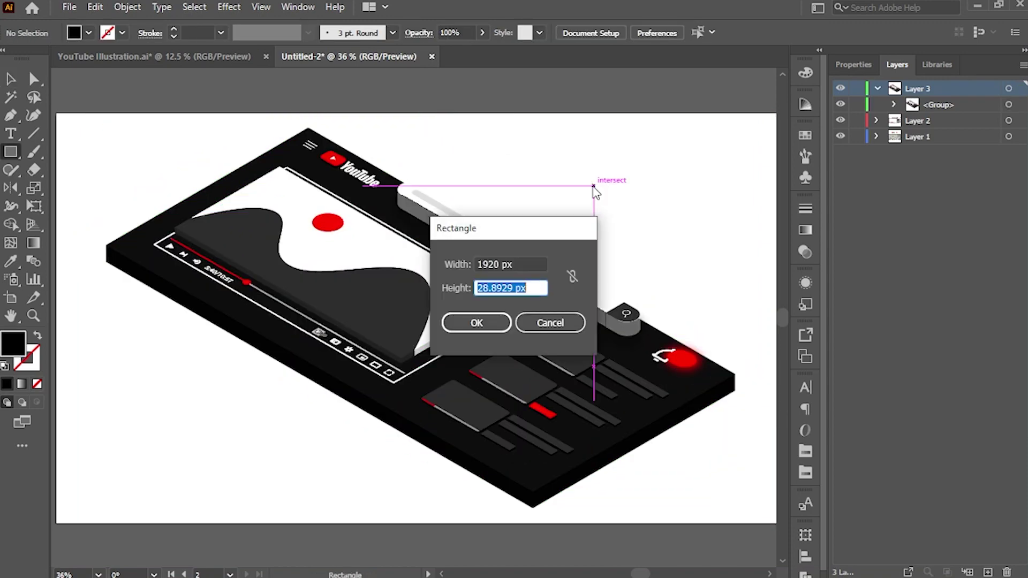
{"action": "type", "text": "1080"}
{"action": "key", "text": "Return"}
{"action": "left_click_drag", "start_coordinate": [965, 108], "coordinate": [964, 129]}
{"action": "left_click", "coordinate": [645, 32]}
{"action": "left_click", "coordinate": [709, 32]}
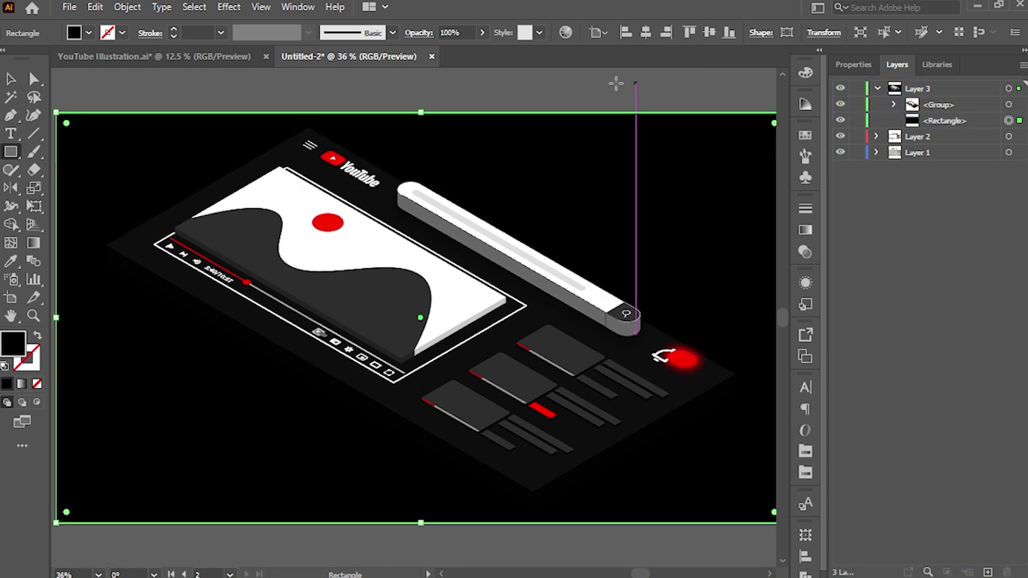
{"action": "key", "text": "v"}
{"action": "left_click", "coordinate": [549, 95]}
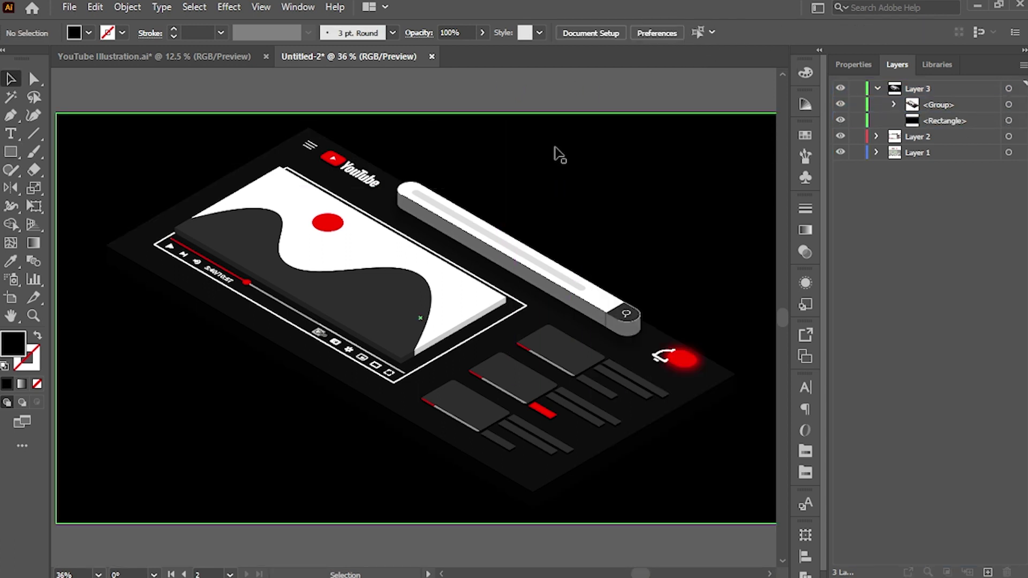
Step: Fill the background rectangle with a freeform gradient and color its lower-right stop red
{"action": "left_click", "coordinate": [557, 159]}
{"action": "key", "text": "period"}
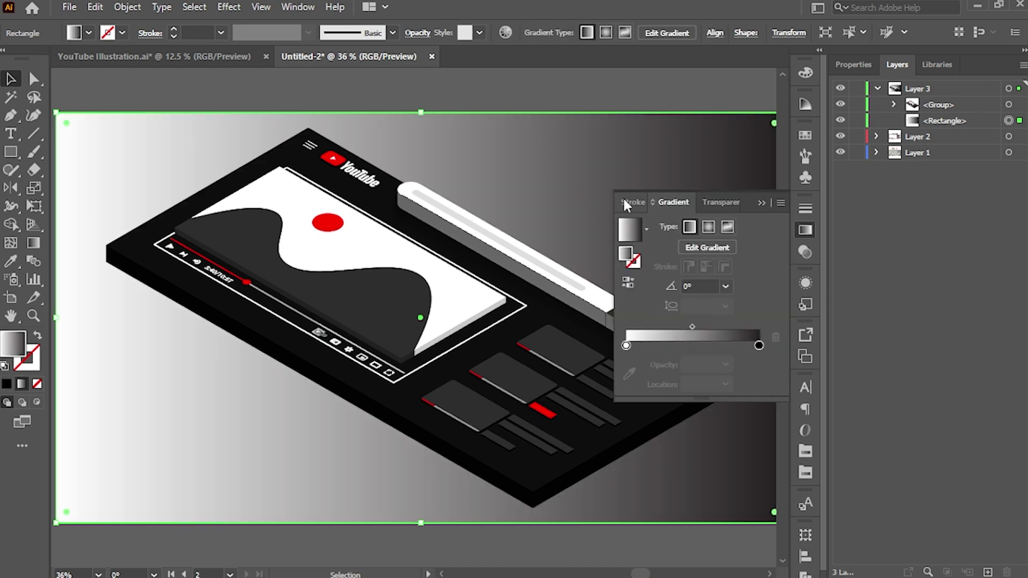
{"action": "left_click", "coordinate": [730, 229]}
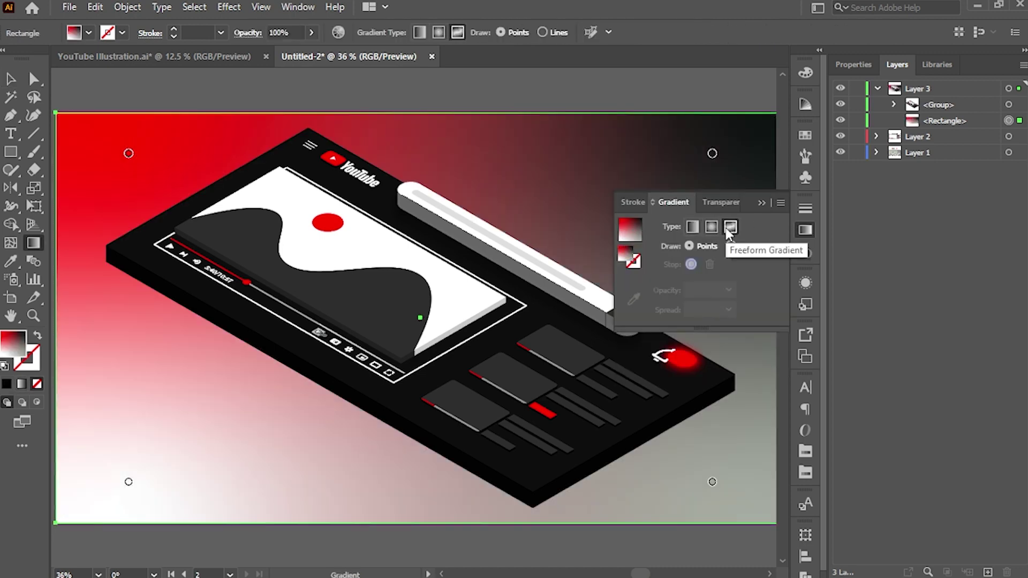
{"action": "double_click", "coordinate": [712, 481]}
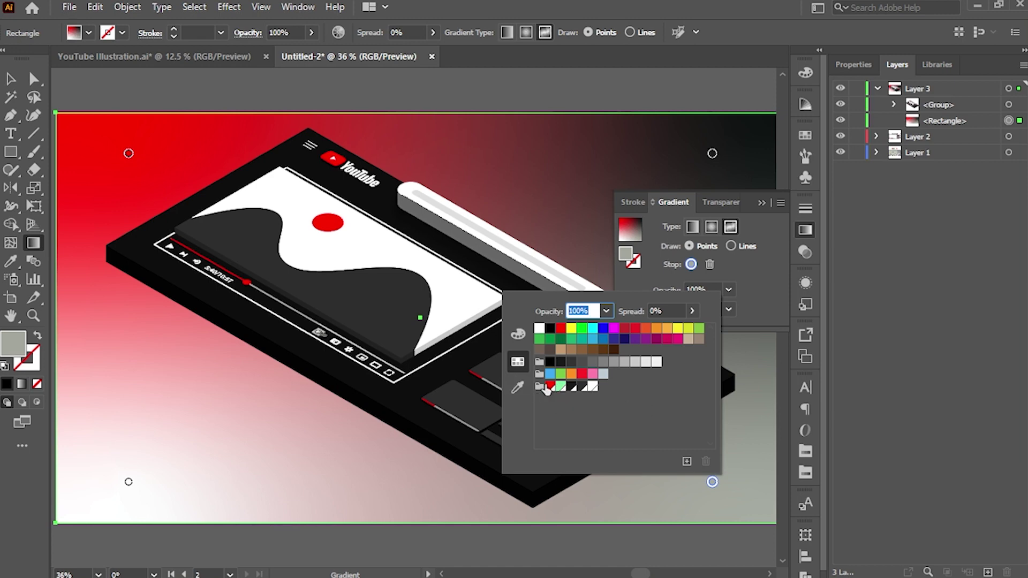
{"action": "left_click", "coordinate": [551, 387]}
Step: Color the gradient's upper-left stop light green, move it inward over the video player, and move the red stop closer to its corner
{"action": "left_click", "coordinate": [128, 155]}
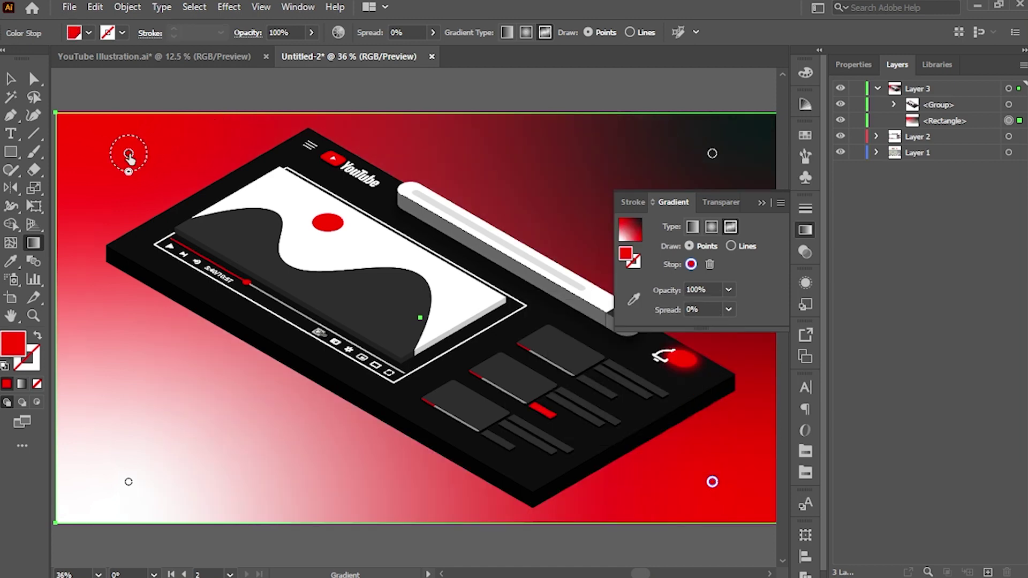
{"action": "double_click", "coordinate": [129, 153]}
{"action": "left_click", "coordinate": [53, 258]}
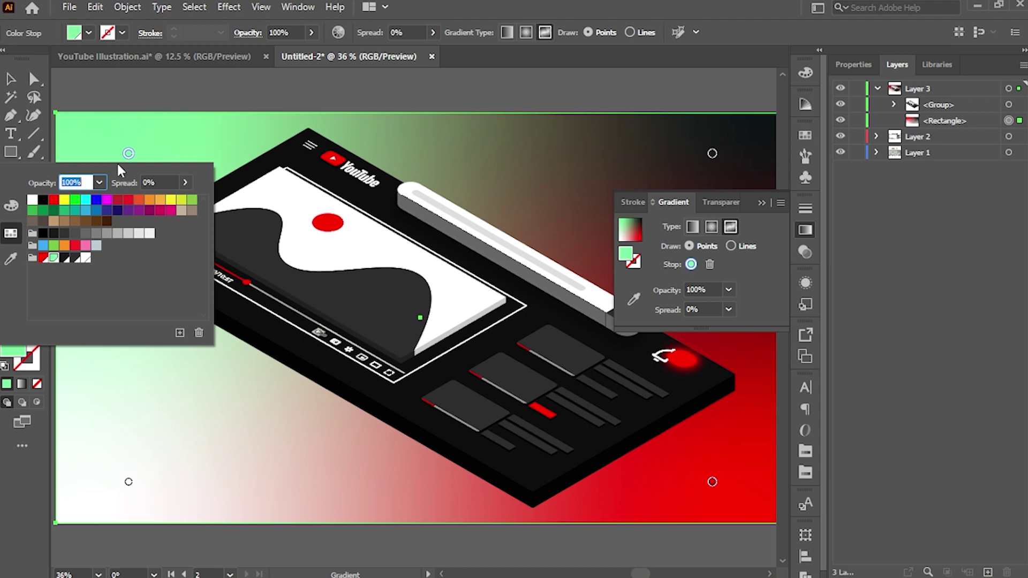
{"action": "left_click_drag", "start_coordinate": [128, 156], "coordinate": [247, 265]}
{"action": "left_click", "coordinate": [764, 509]}
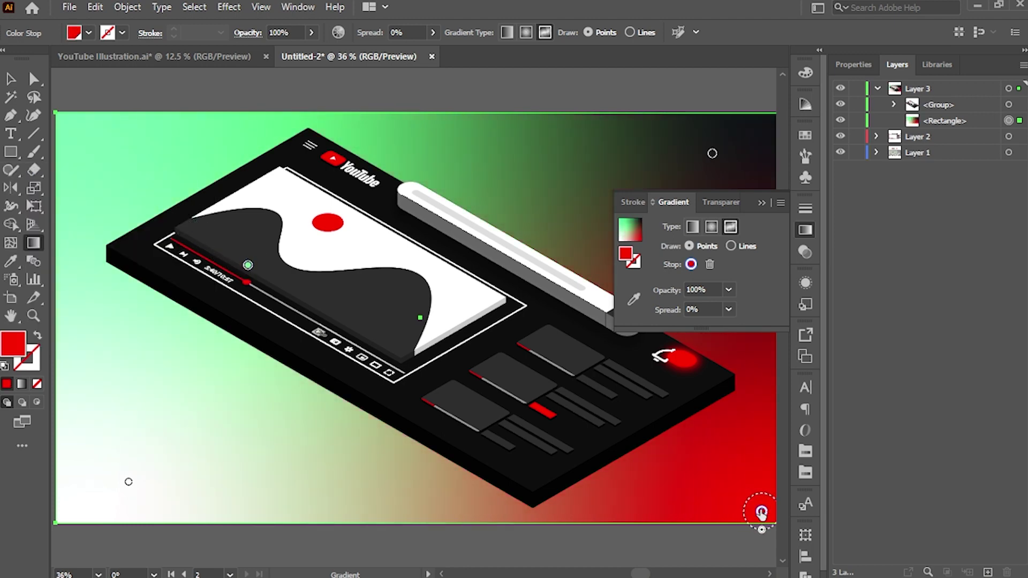
{"action": "key", "text": "v"}
{"action": "left_click", "coordinate": [553, 540]}
Step: Enlarge the gradient background rectangle from its lower-right corner so it extends past the artboard's right and bottom edges
{"action": "key", "text": "ctrl+minus"}
{"action": "key", "text": "ctrl+minus"}
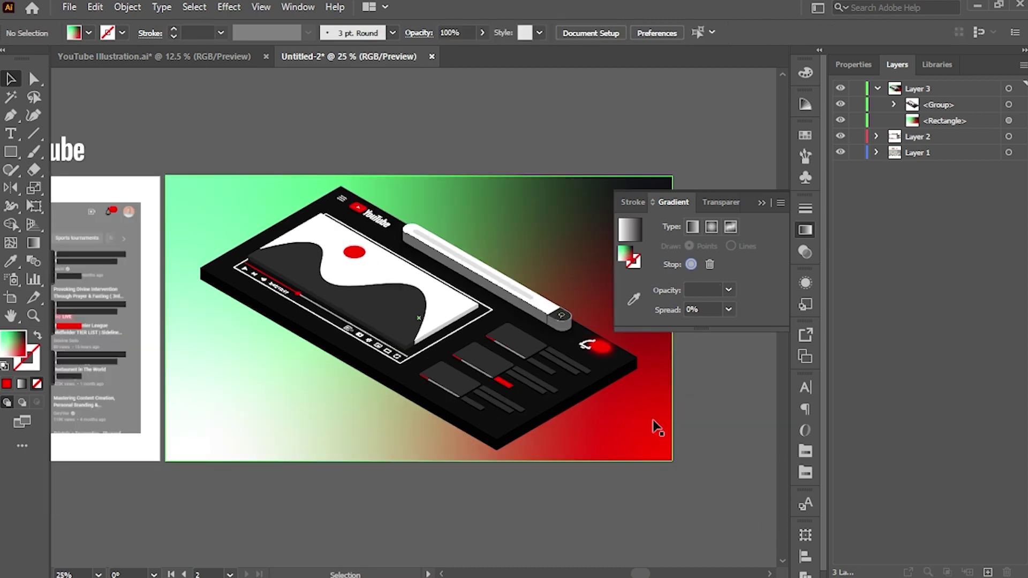
{"action": "left_click", "coordinate": [652, 420]}
{"action": "left_click_drag", "start_coordinate": [670, 458], "coordinate": [745, 523]}
{"action": "left_click", "coordinate": [805, 230]}
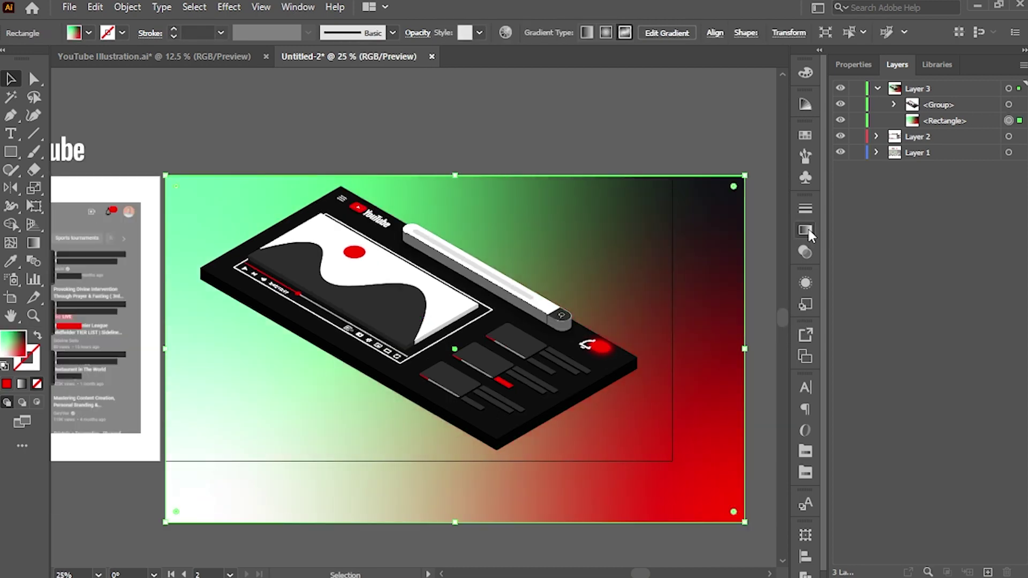
{"action": "left_click", "coordinate": [545, 134]}
Step: Copy the black slab from inside the artwork group, paste the copy at the back, and shift it straight down
{"action": "left_click", "coordinate": [895, 105]}
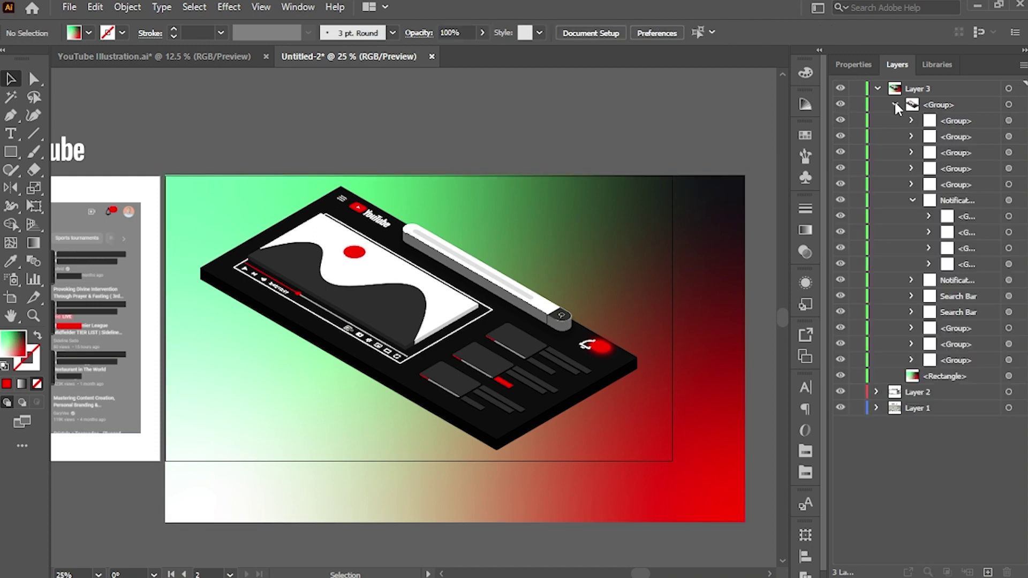
{"action": "left_click", "coordinate": [1009, 359]}
{"action": "key", "text": "ctrl+c"}
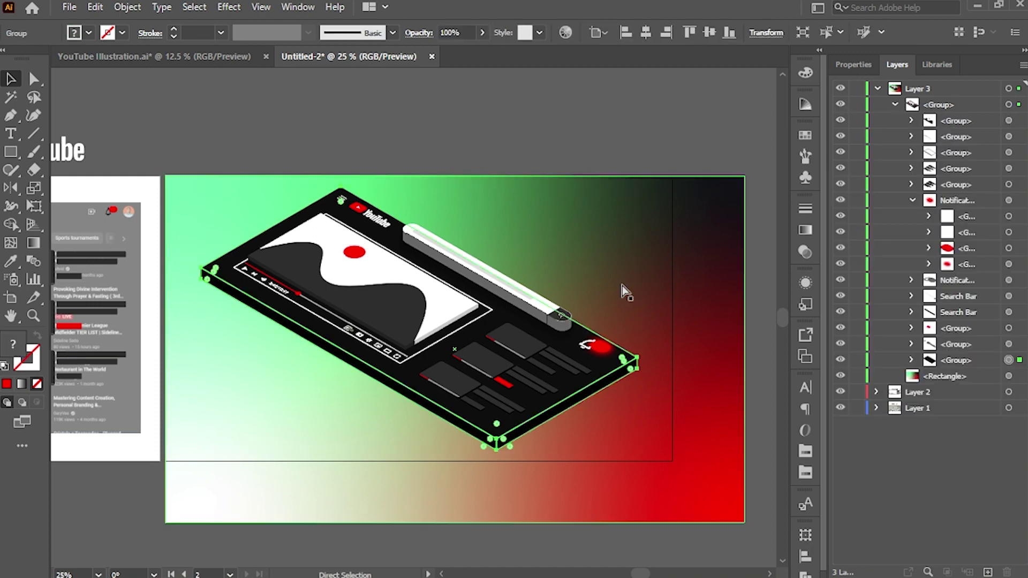
{"action": "left_click", "coordinate": [625, 292]}
{"action": "key", "text": "ctrl+b"}
{"action": "key", "text": "shift+Down"}
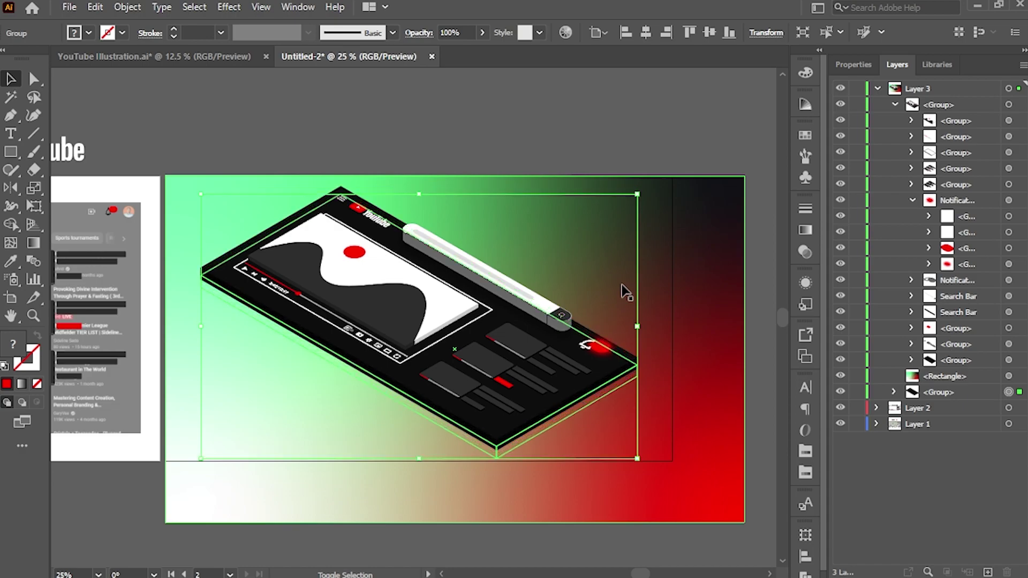